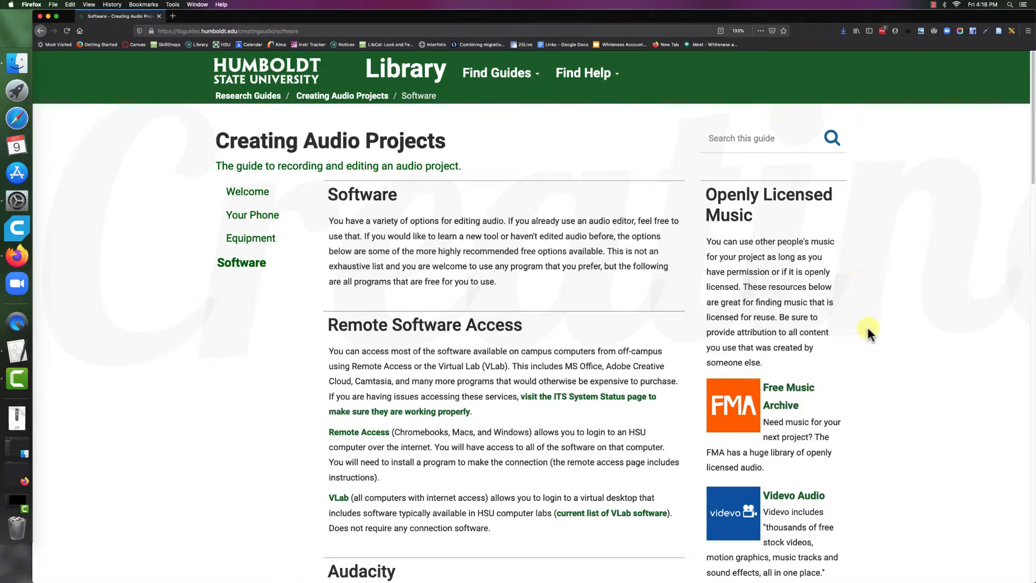
Open Free Music Archive from the guide's Openly Licensed Music list, enter its FMA search, and browse the Instrumental genre
scroll(865, 332, down, 5)
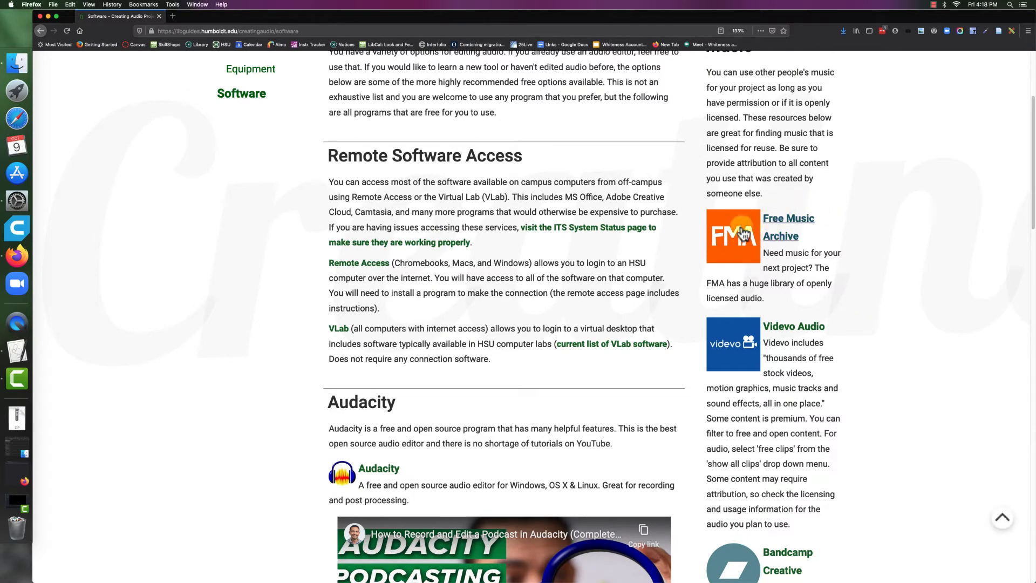
click(780, 237)
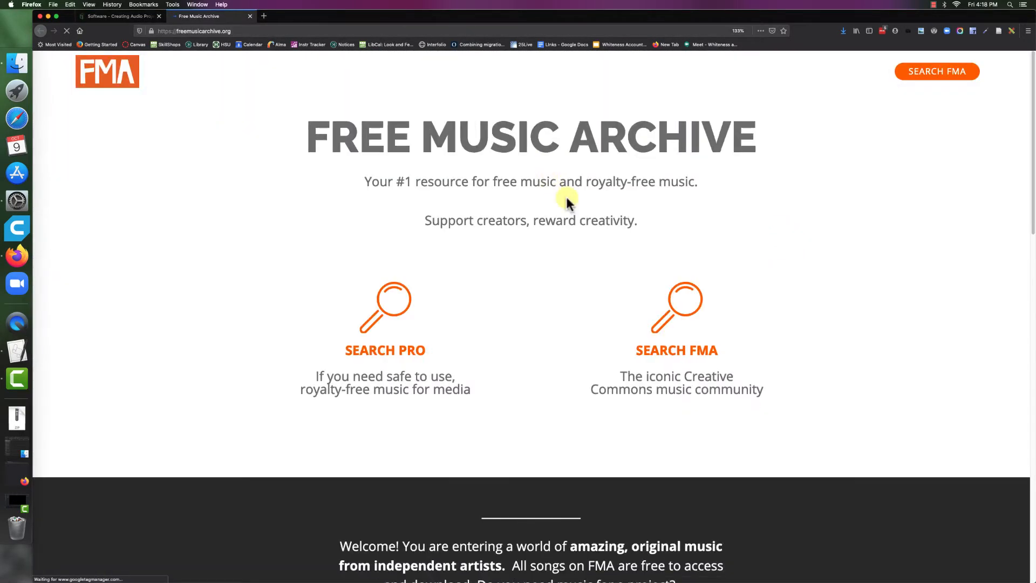
click(667, 354)
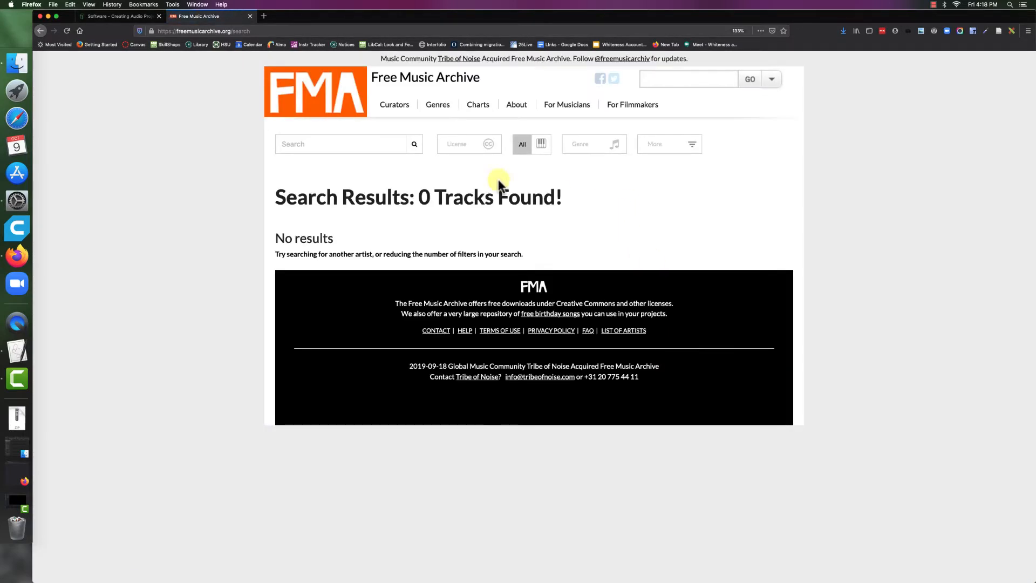
mouse_move(438, 108)
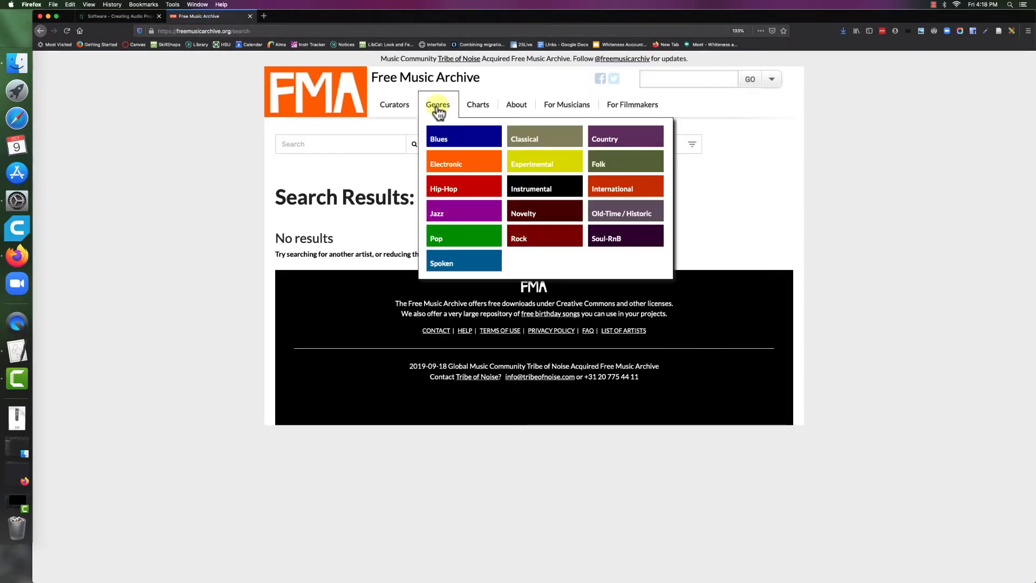
click(538, 190)
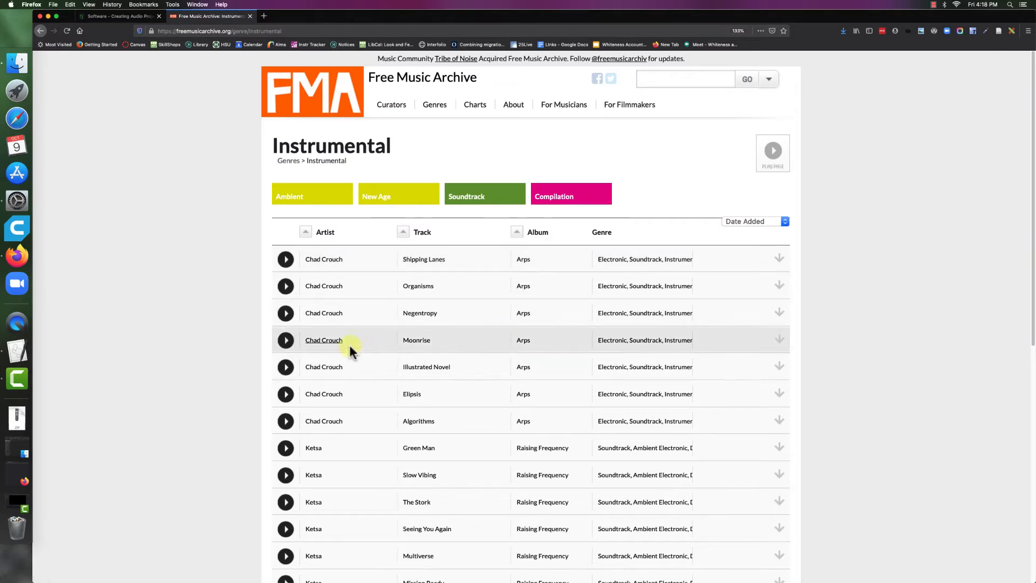
Preview the tracks Moonrise on the first page and Pinky on the second page of the Instrumental list
click(285, 340)
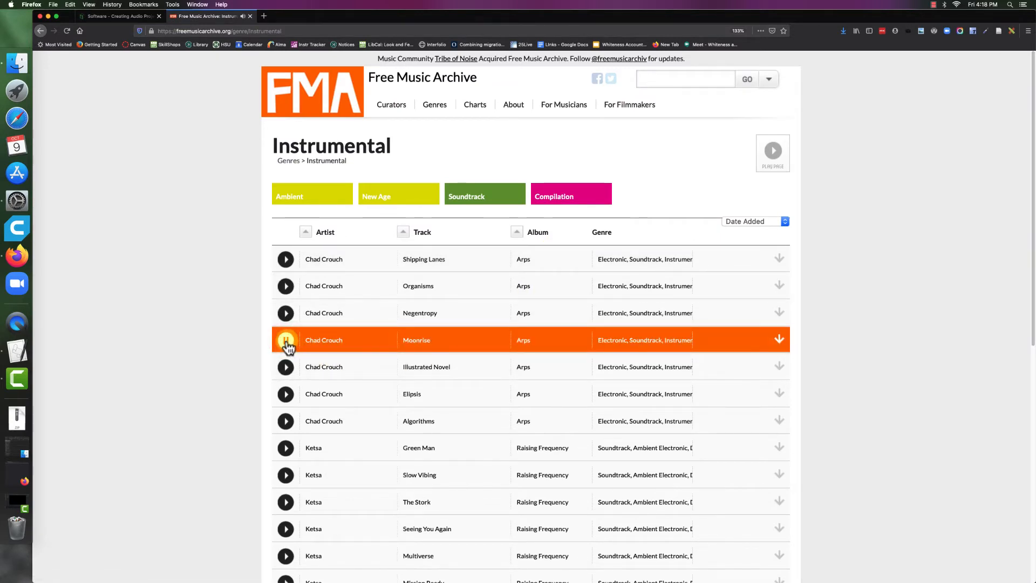
click(286, 341)
scroll(468, 429, down, 3)
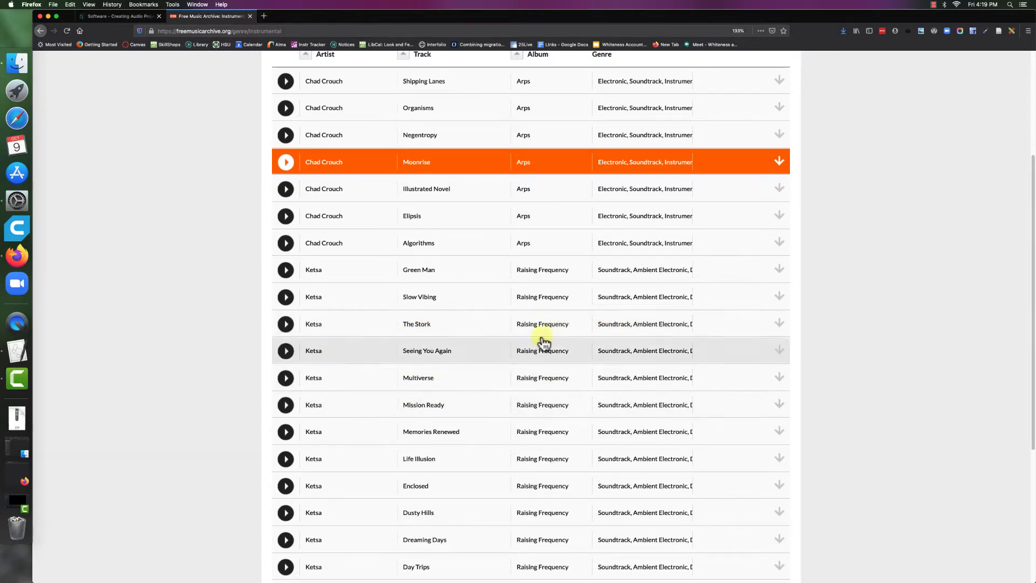
scroll(541, 462, down, 5)
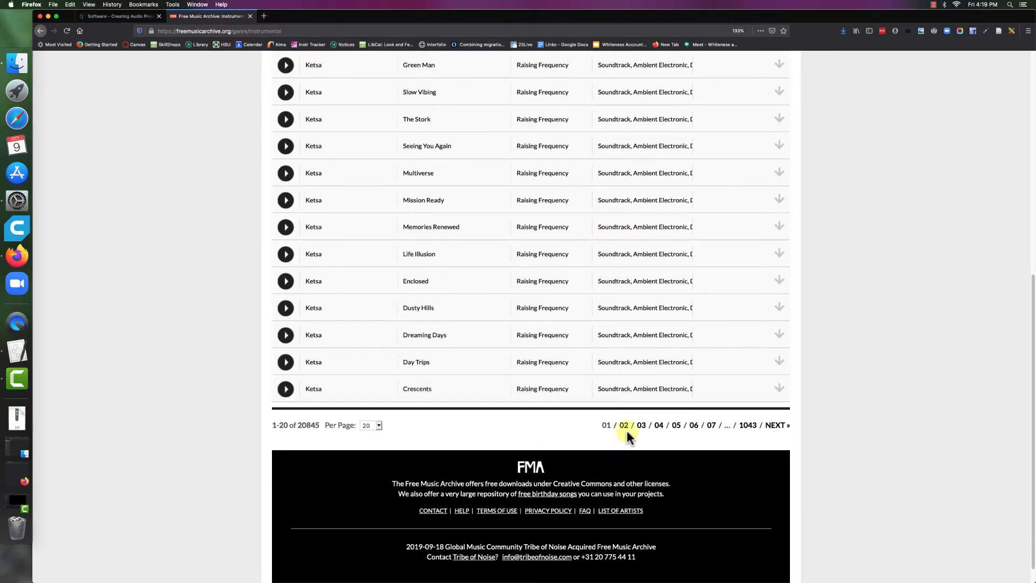
click(624, 425)
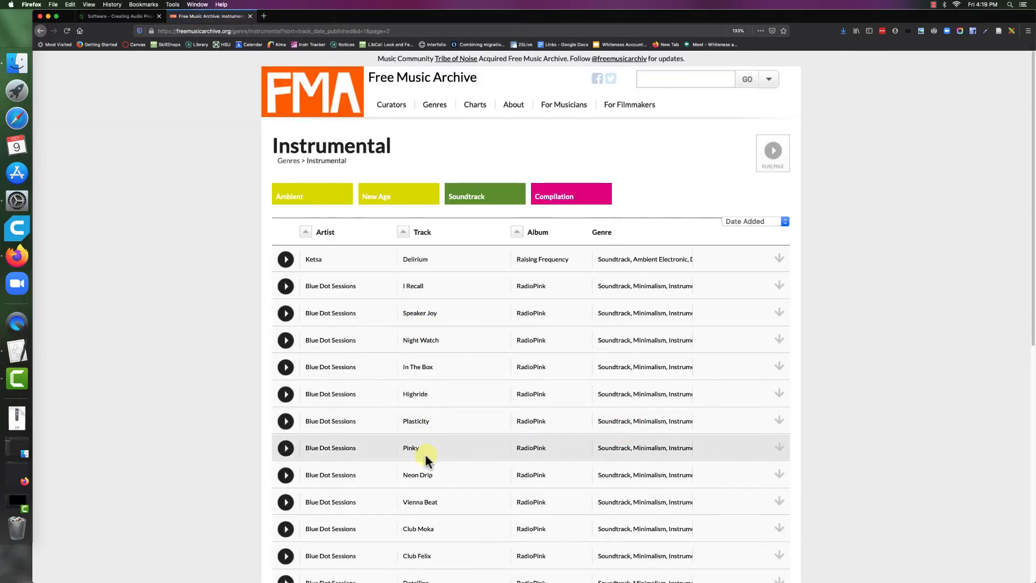
click(287, 449)
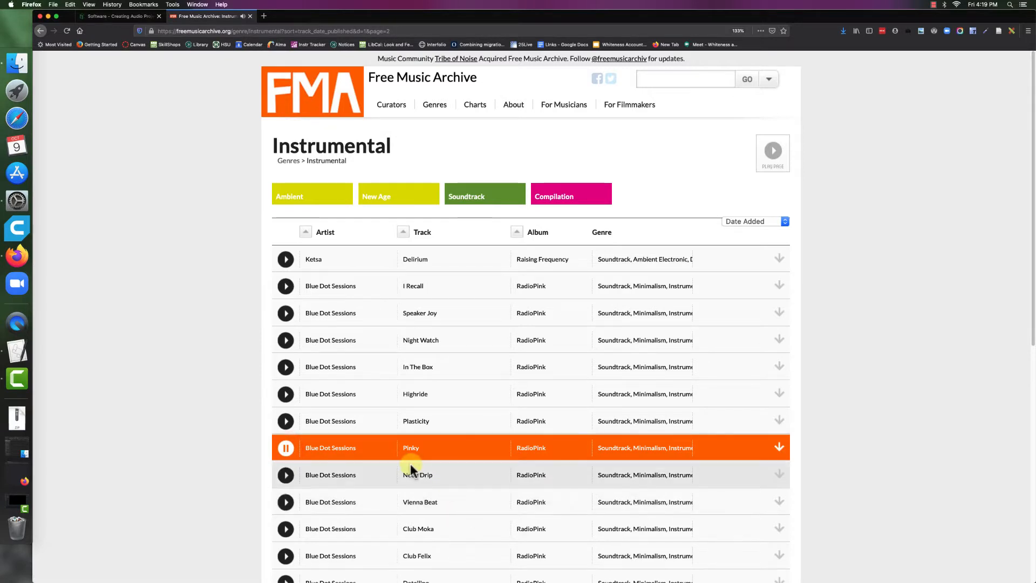
click(286, 450)
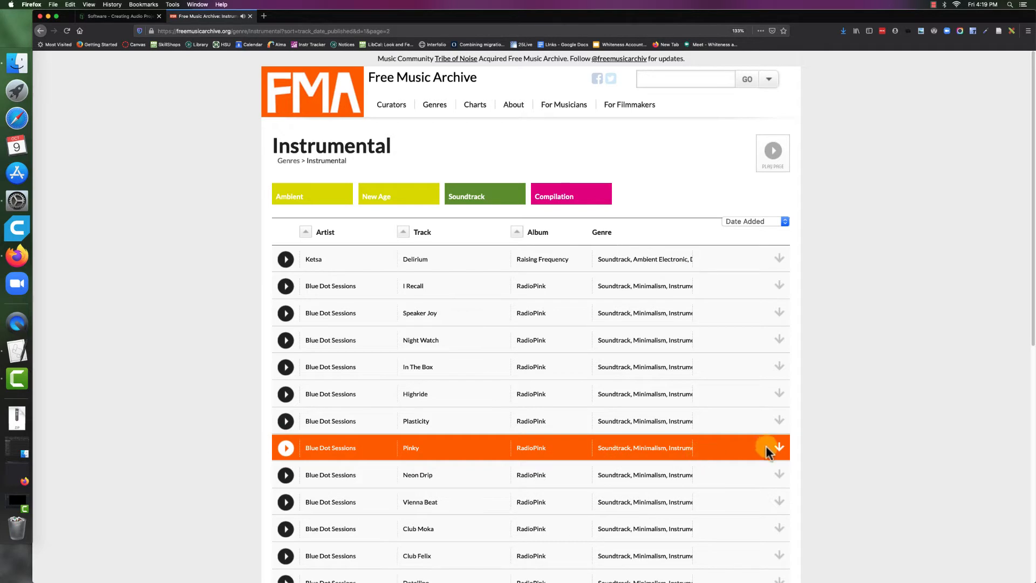
Save the track Pinky from its track page to Downloads as Blue_Dot_Sessions_-_Pinky.mp3, and close the audio page
click(410, 449)
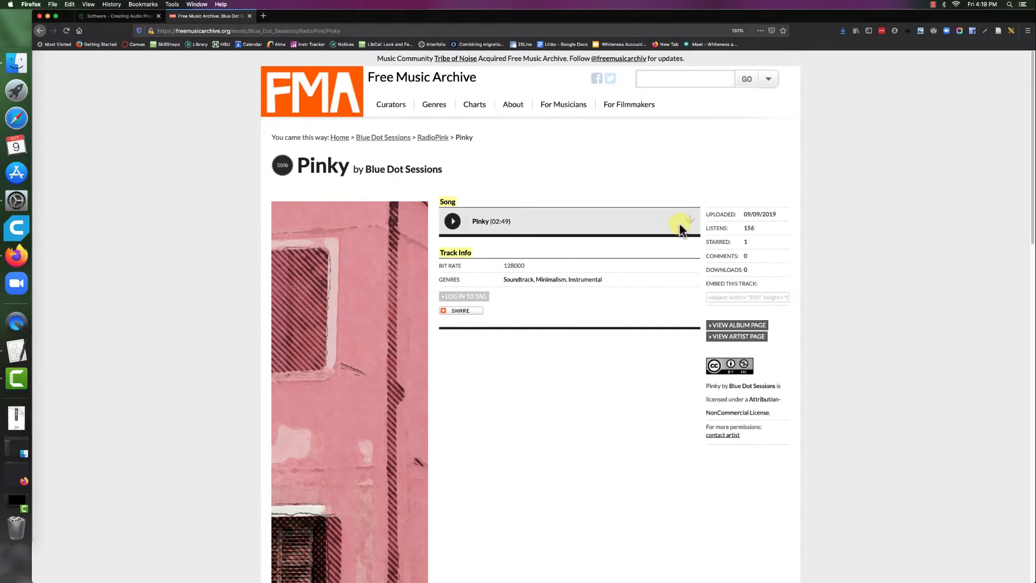
click(689, 220)
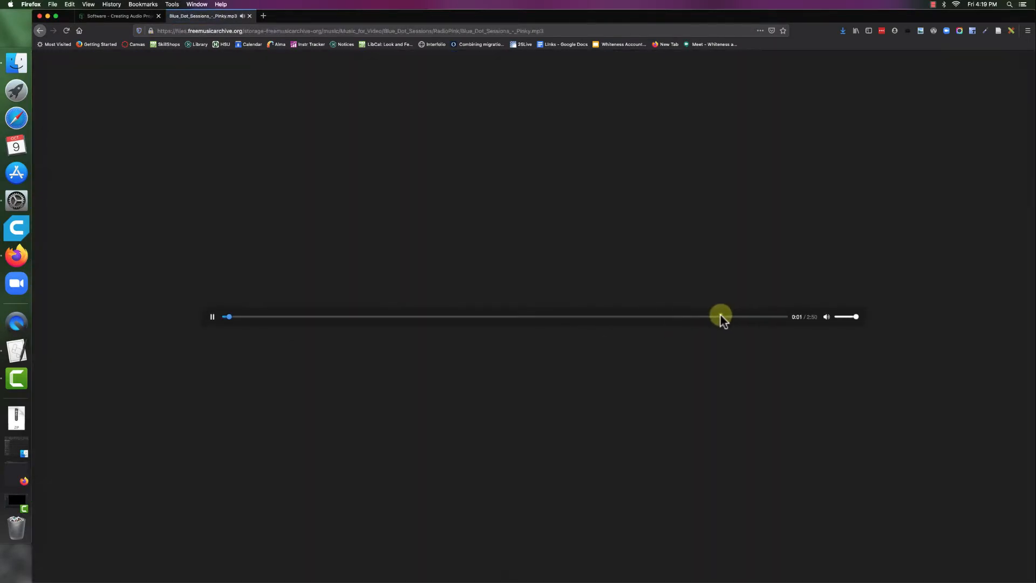
right_click(720, 315)
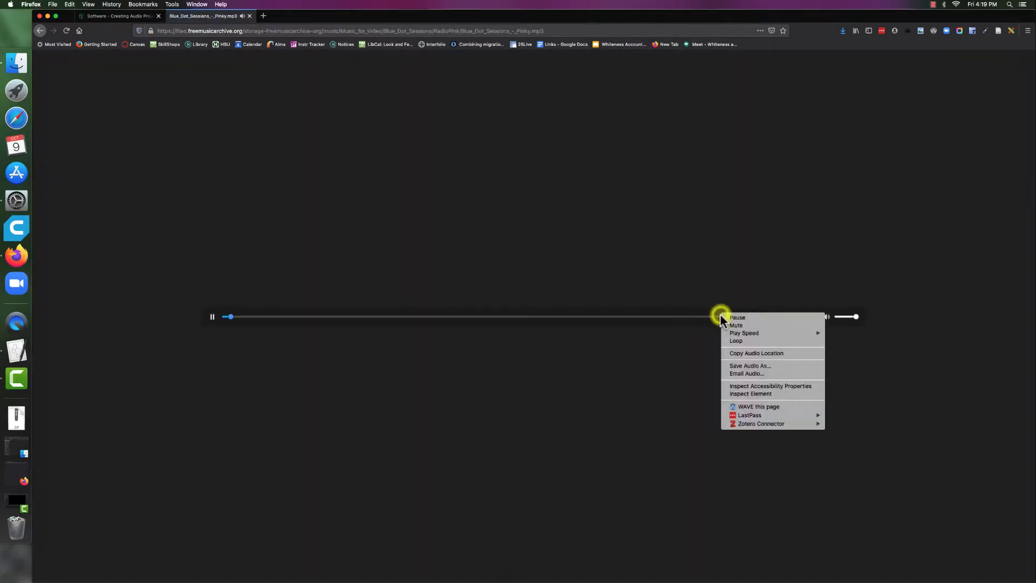
click(757, 367)
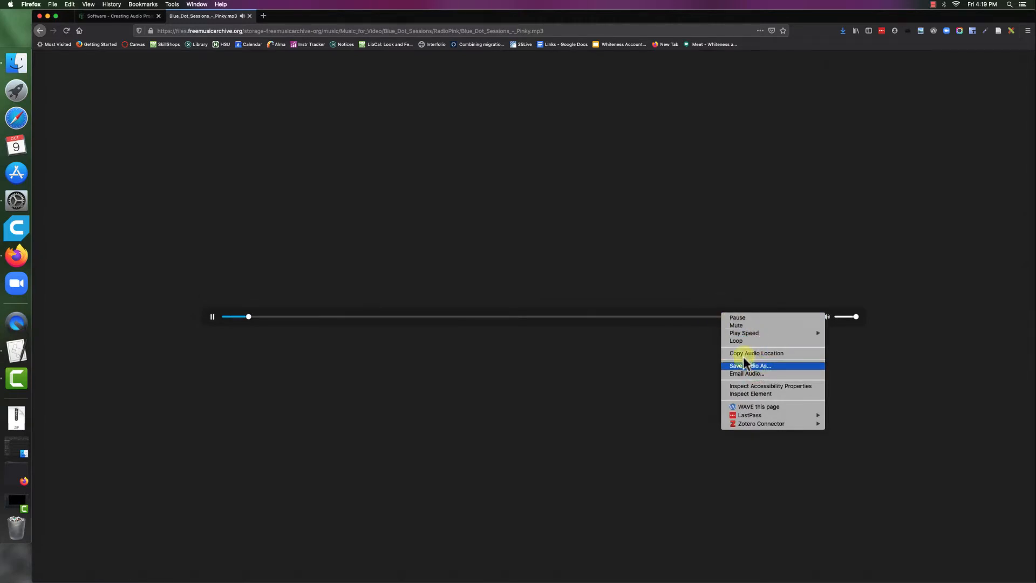
click(743, 364)
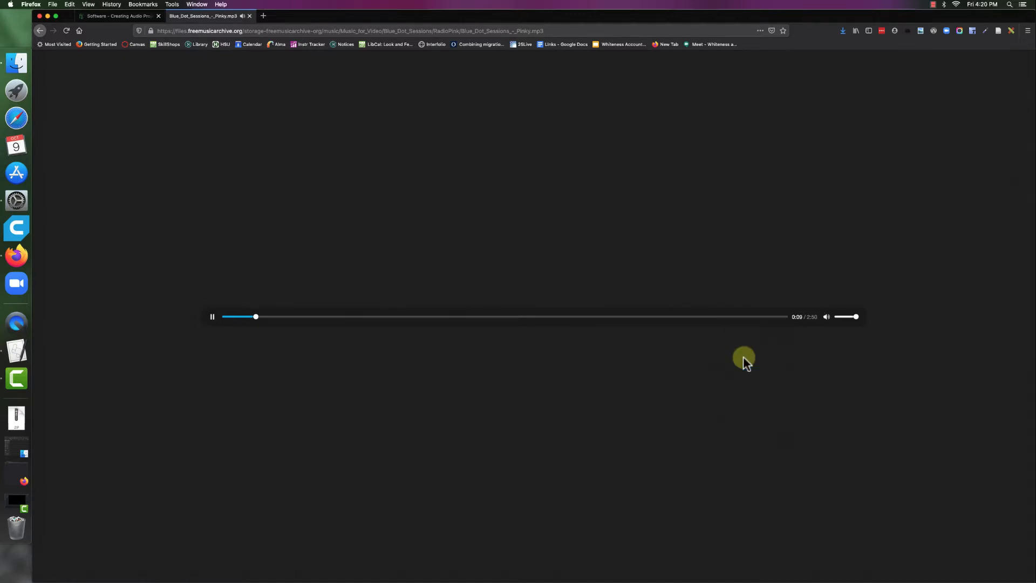
click(571, 206)
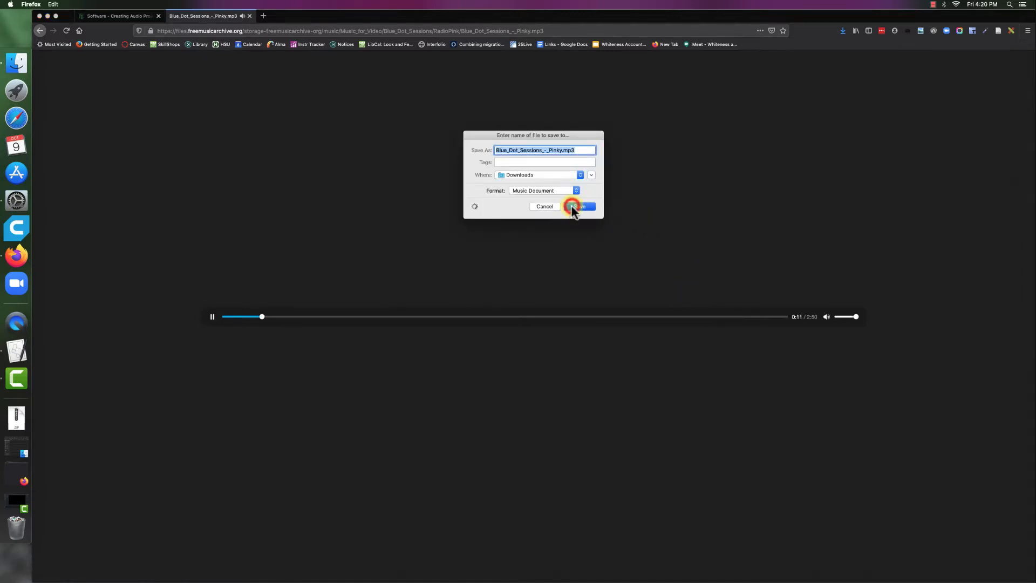
click(590, 187)
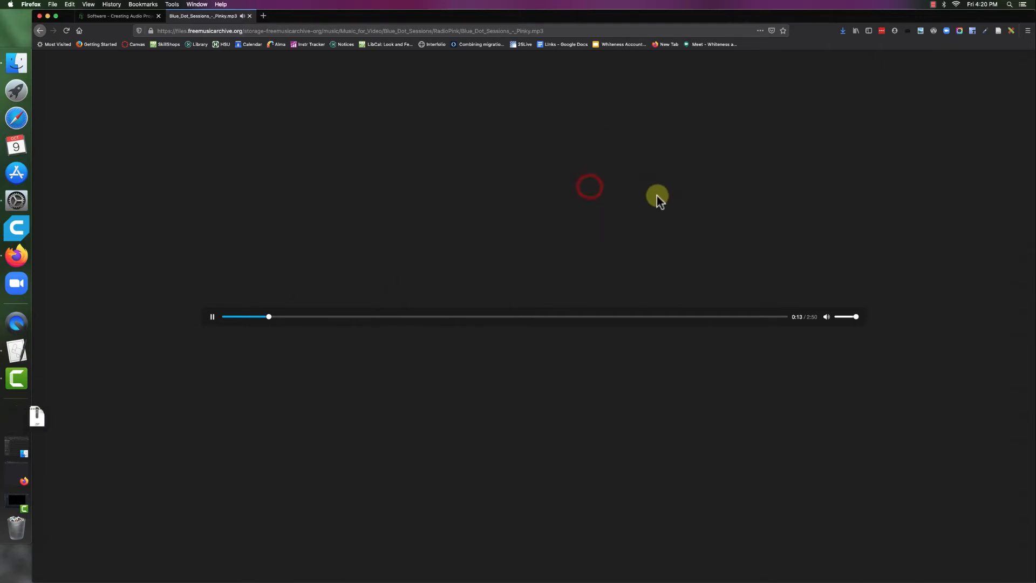
click(212, 317)
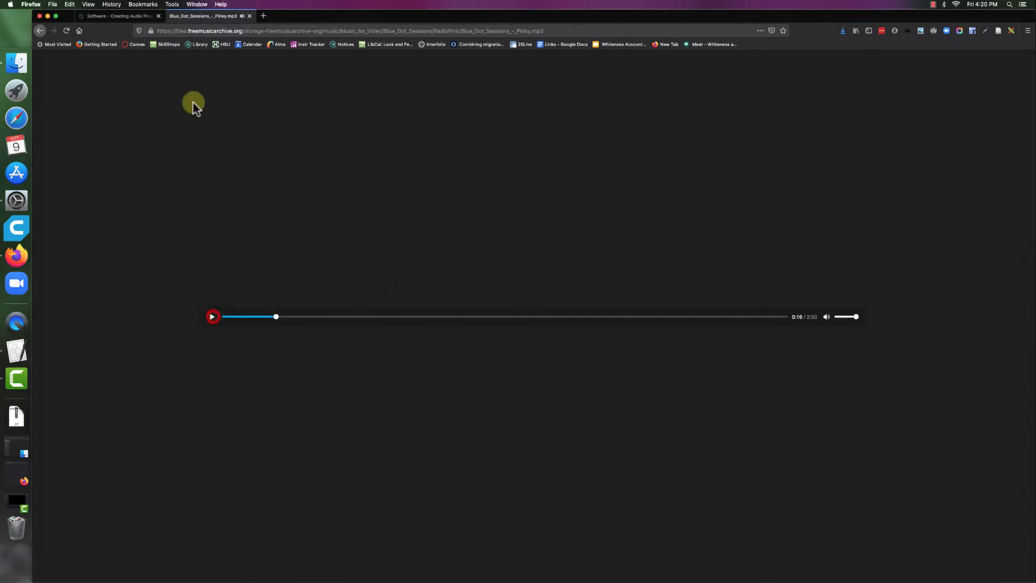
click(249, 16)
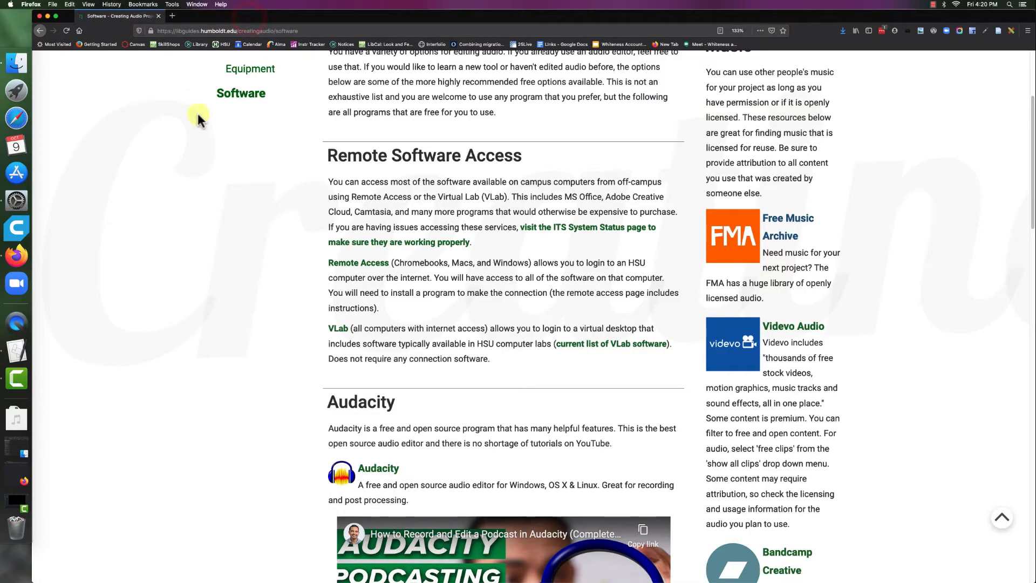
Examine the Openly Licensed Music and Openly Licensed Sounds resources listed in the library guide
scroll(471, 234, up, 5)
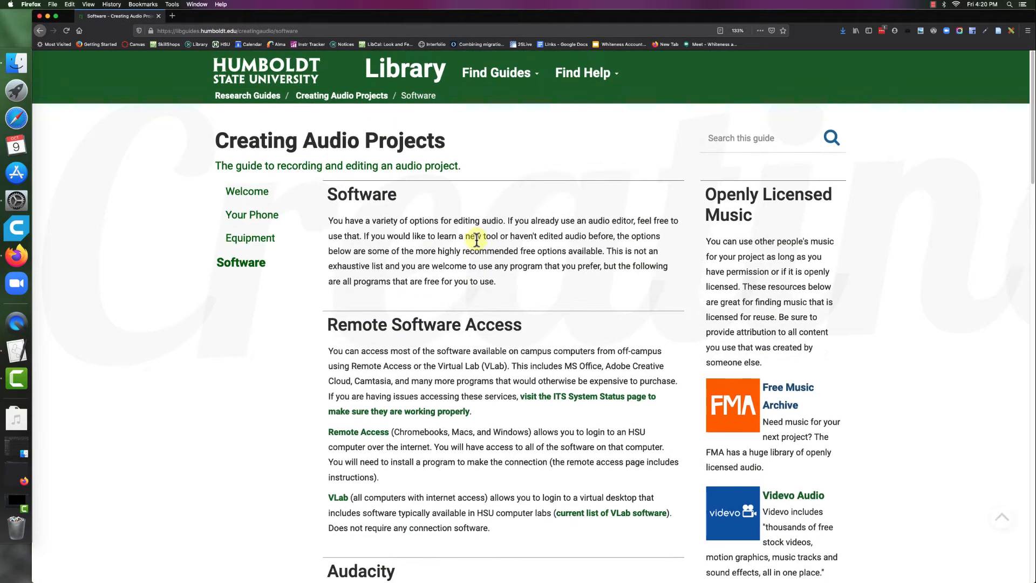
scroll(596, 367, down, 4)
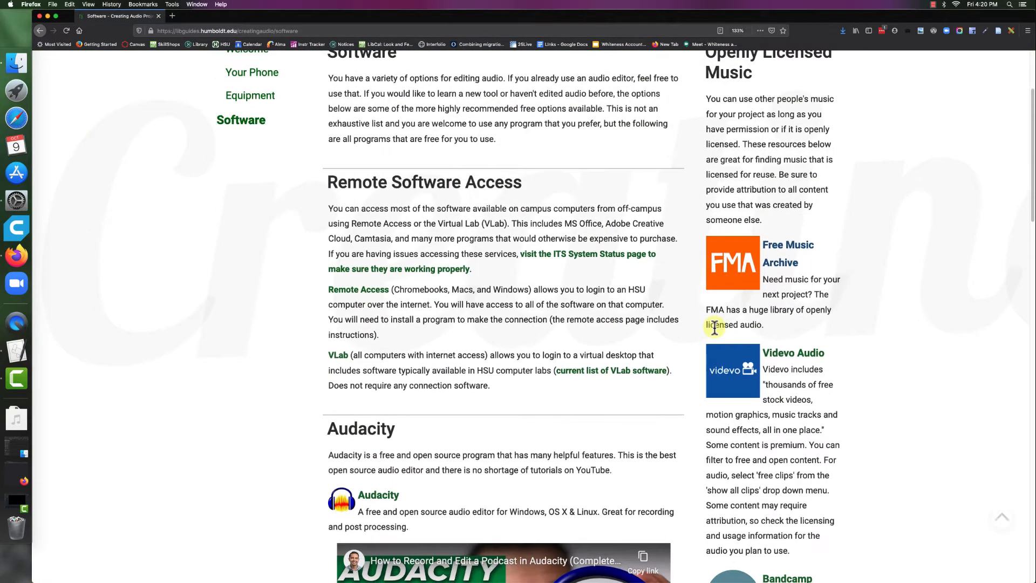
scroll(789, 316, down, 15)
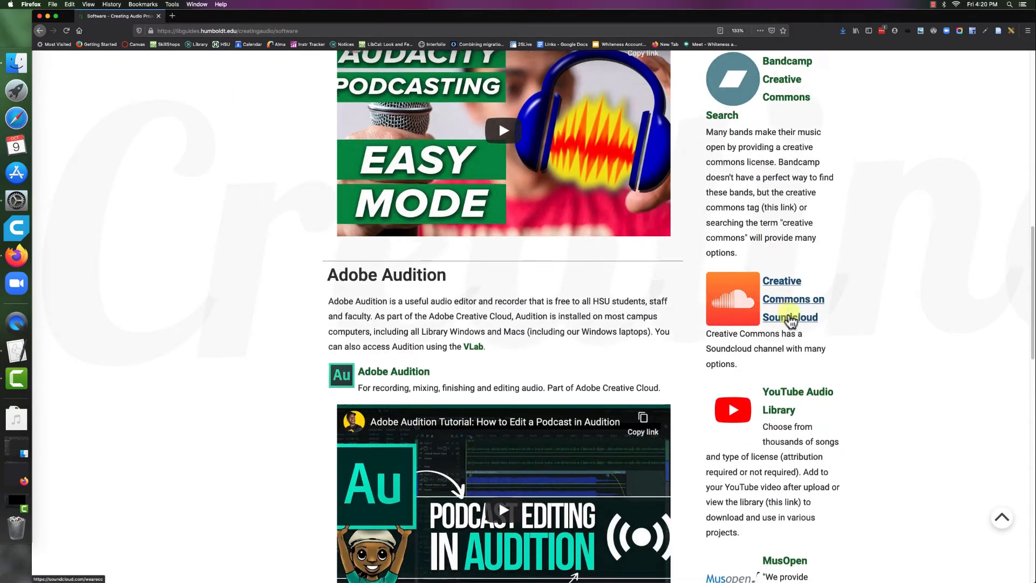
scroll(791, 322, down, 2)
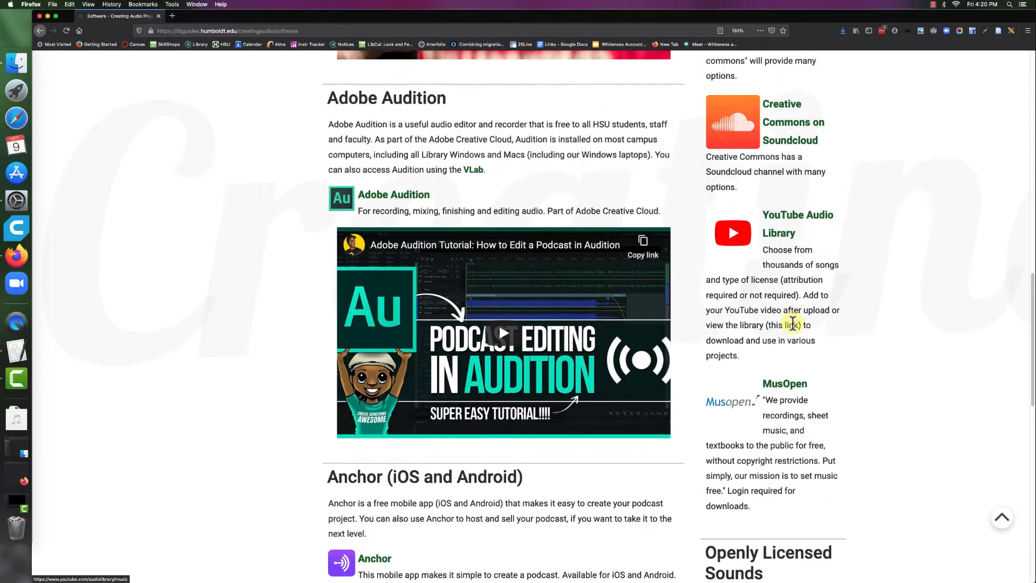
scroll(777, 249, up, 15)
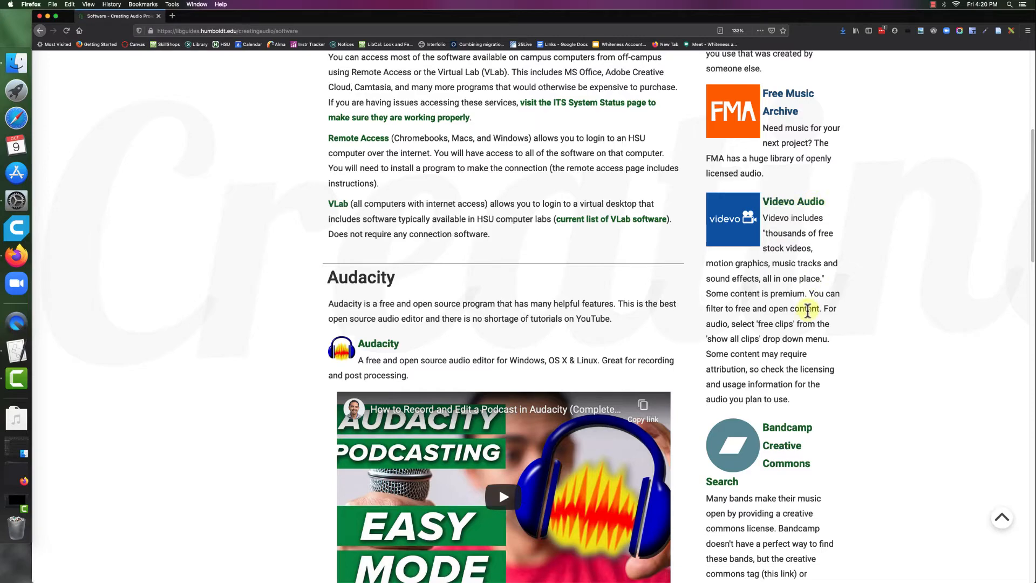
scroll(778, 324, down, 15)
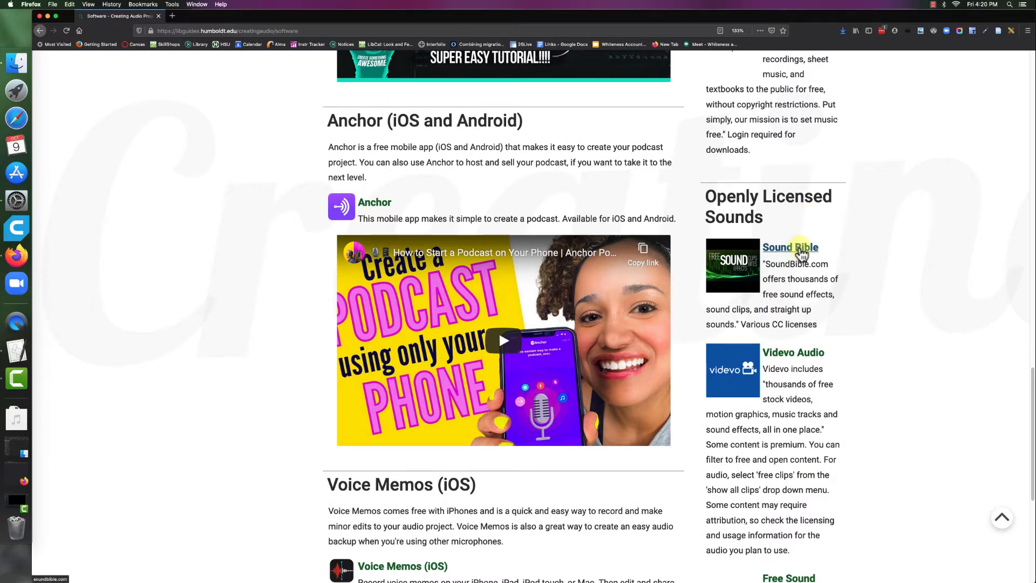
scroll(814, 307, down, 3)
scroll(814, 305, down, 3)
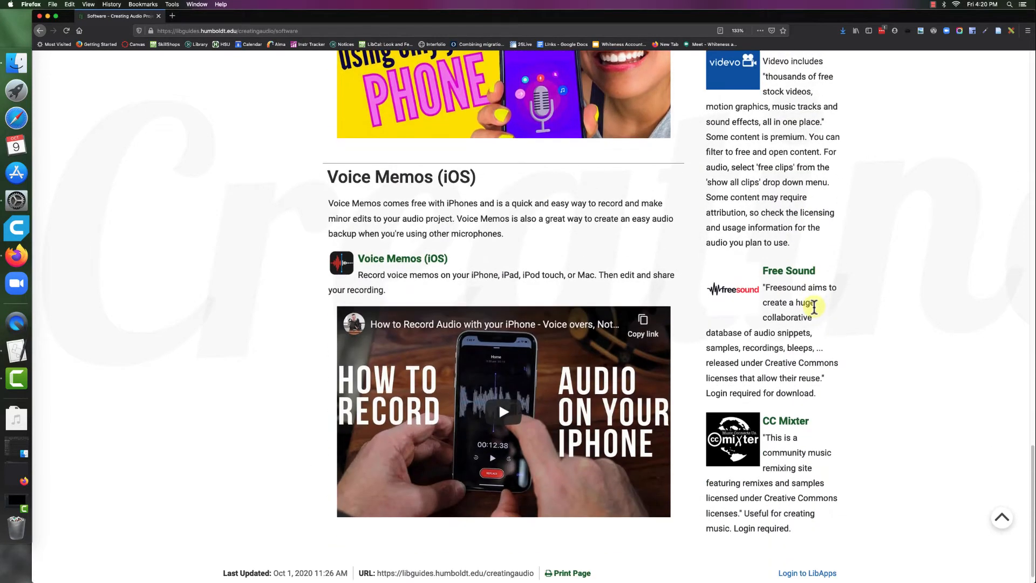
scroll(823, 329, up, 6)
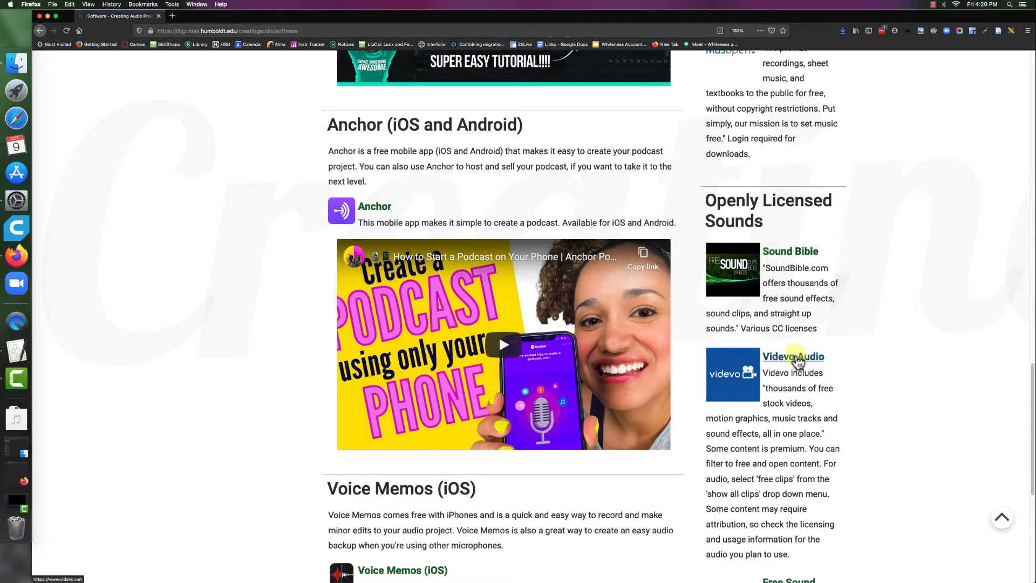
Open Sound Bible from the guide's Openly Licensed Sounds list and search it for "hiking"
click(793, 258)
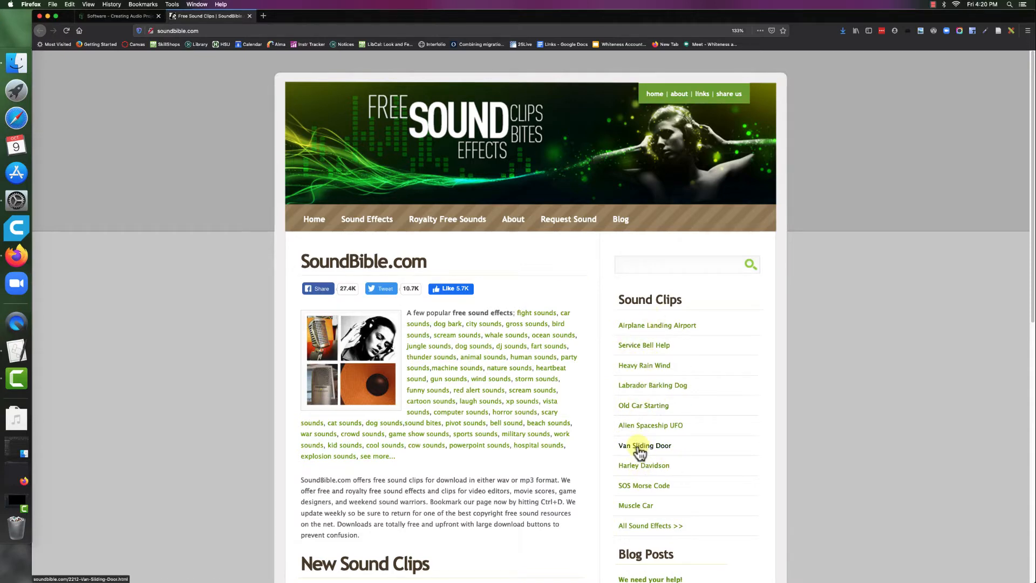
scroll(641, 451, down, 5)
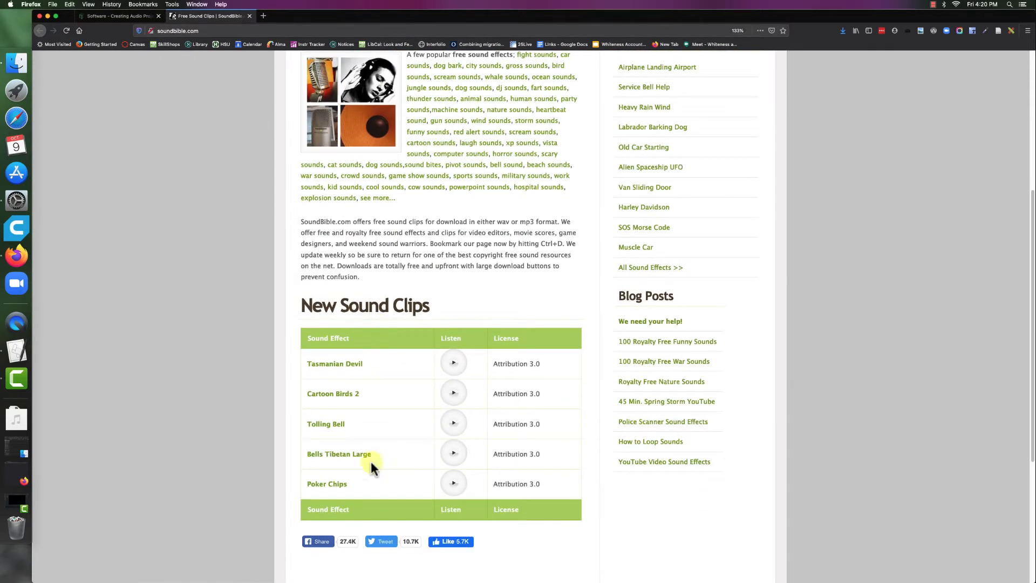
scroll(597, 349, up, 5)
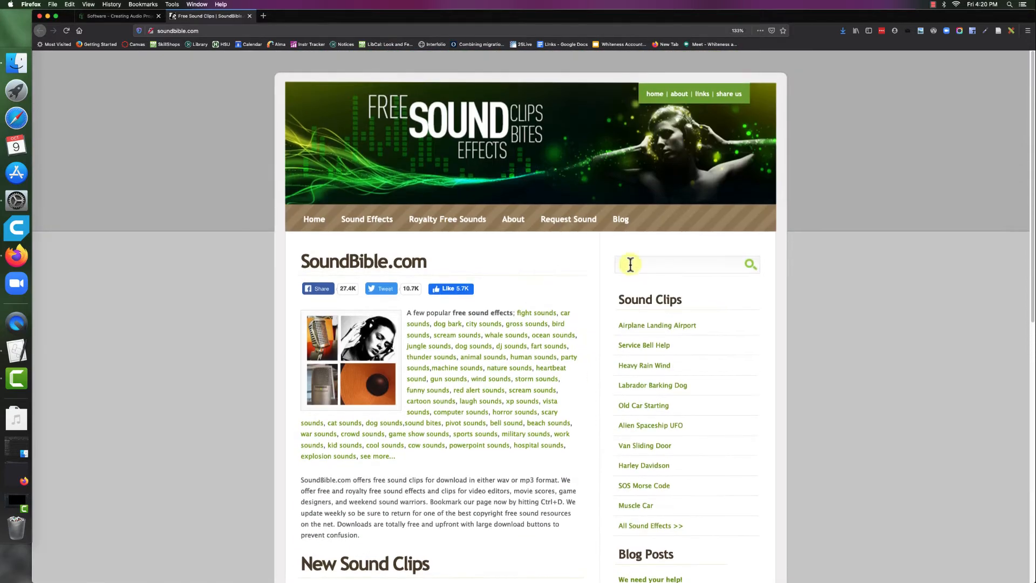
click(630, 264)
text(hik)
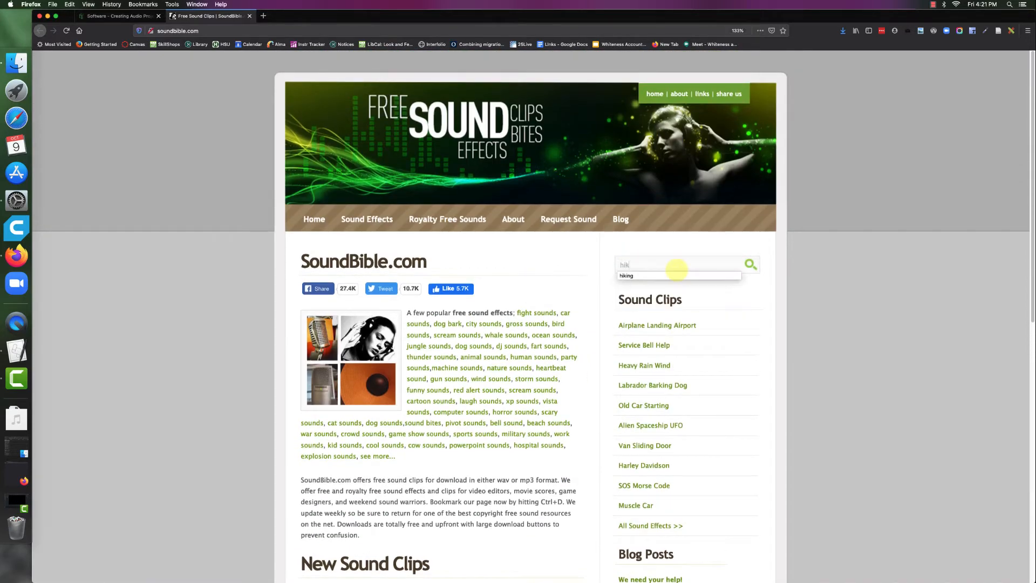
text(ing)
key(Return)
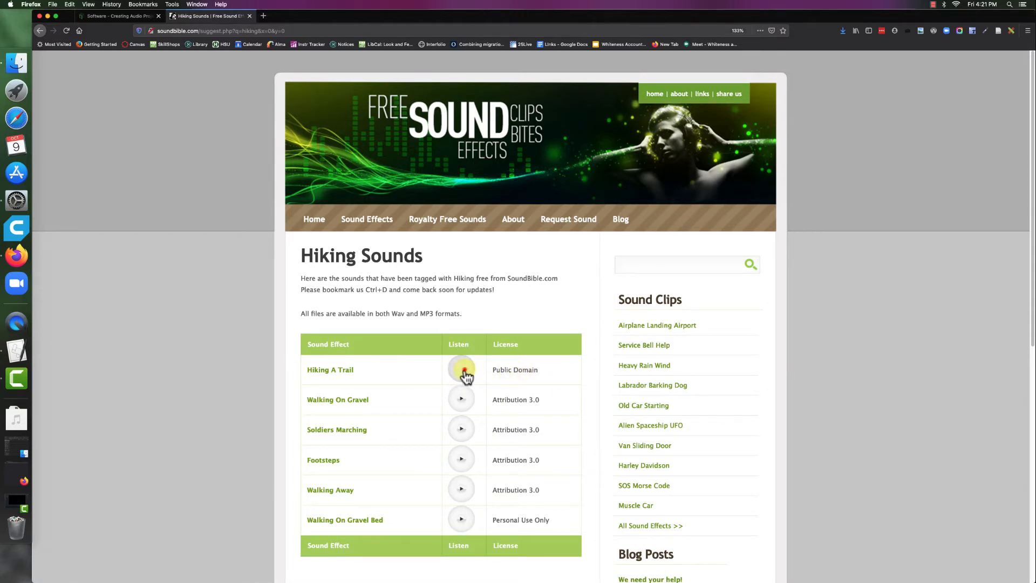
Preview the Hiking A Trail sound effect, and save its WAV version from its sound page
click(462, 369)
click(322, 371)
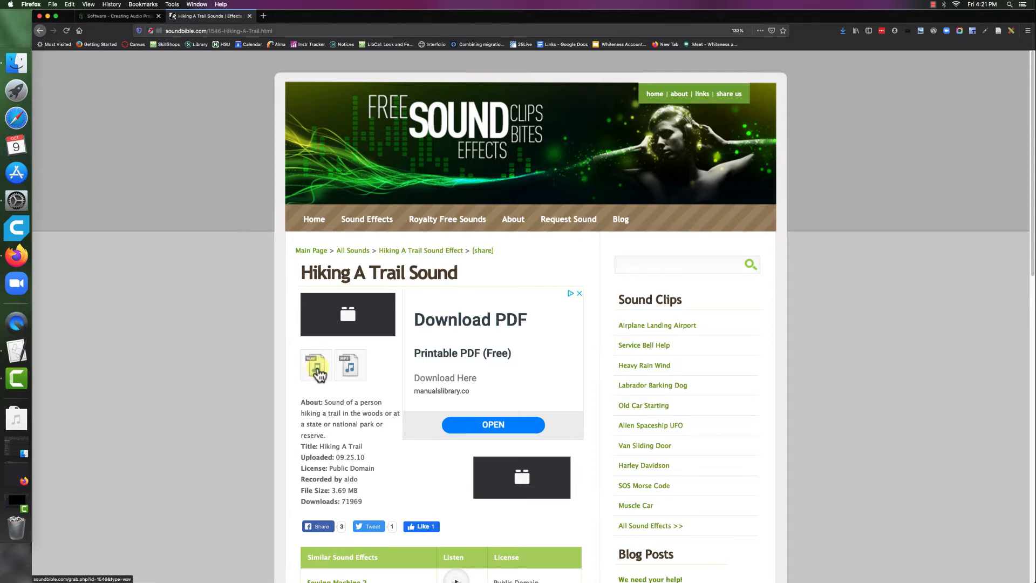
click(317, 369)
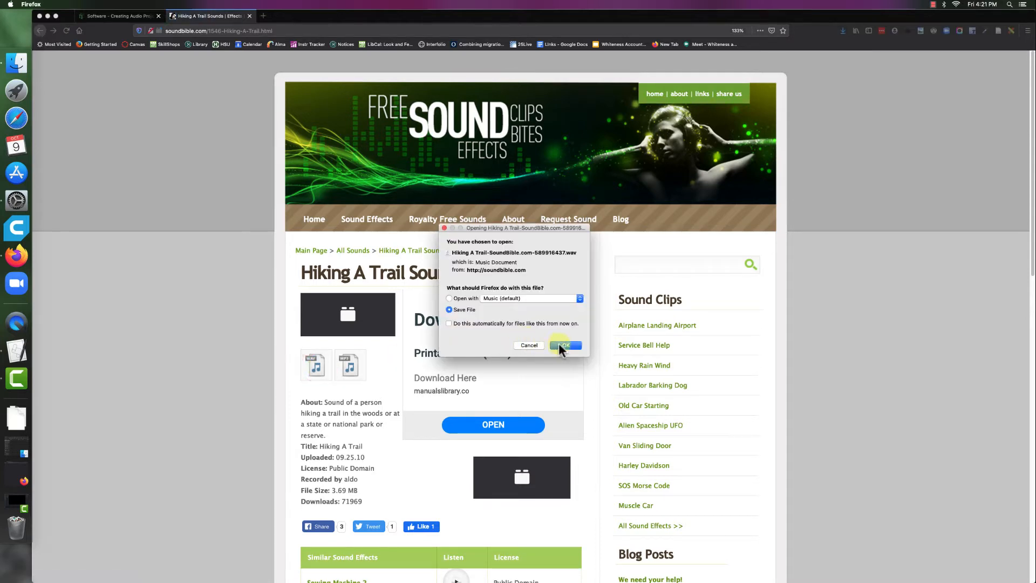
click(566, 344)
click(573, 345)
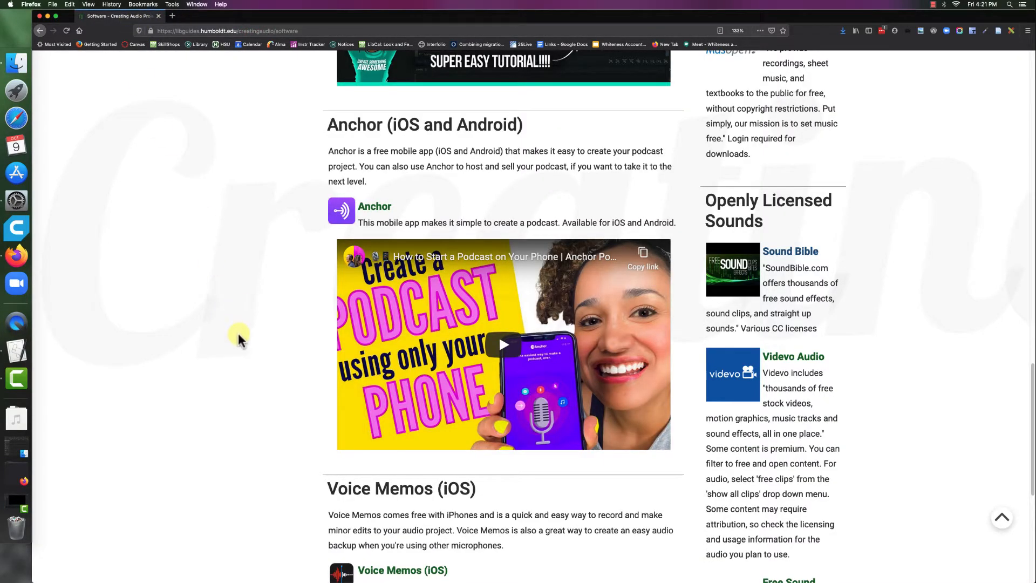
Switch to Audacity, and reposition and enlarge its window vertically so the desktop area beside it stays free for files
scroll(238, 319, up, 20)
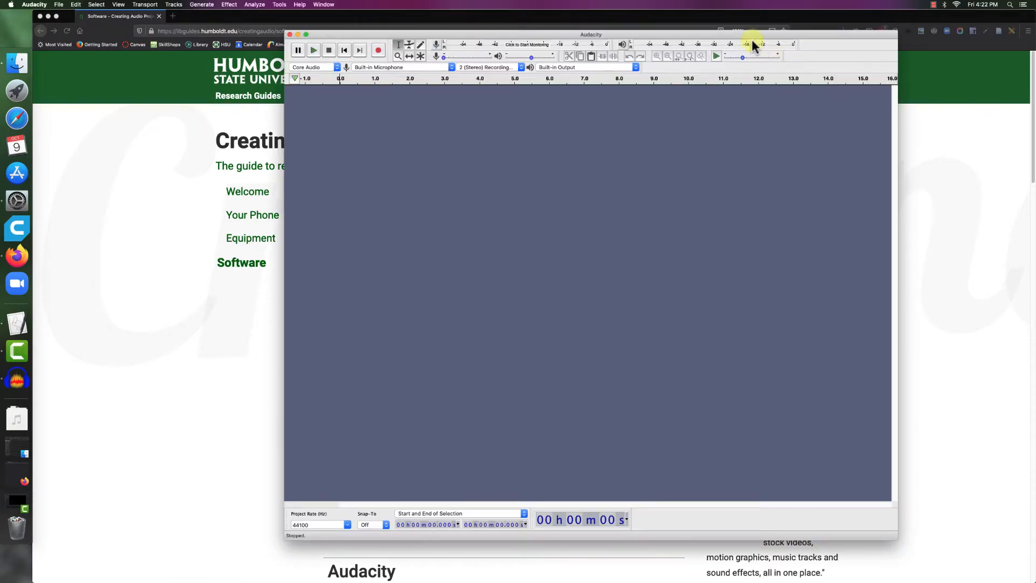
drag(742, 35, 728, 23)
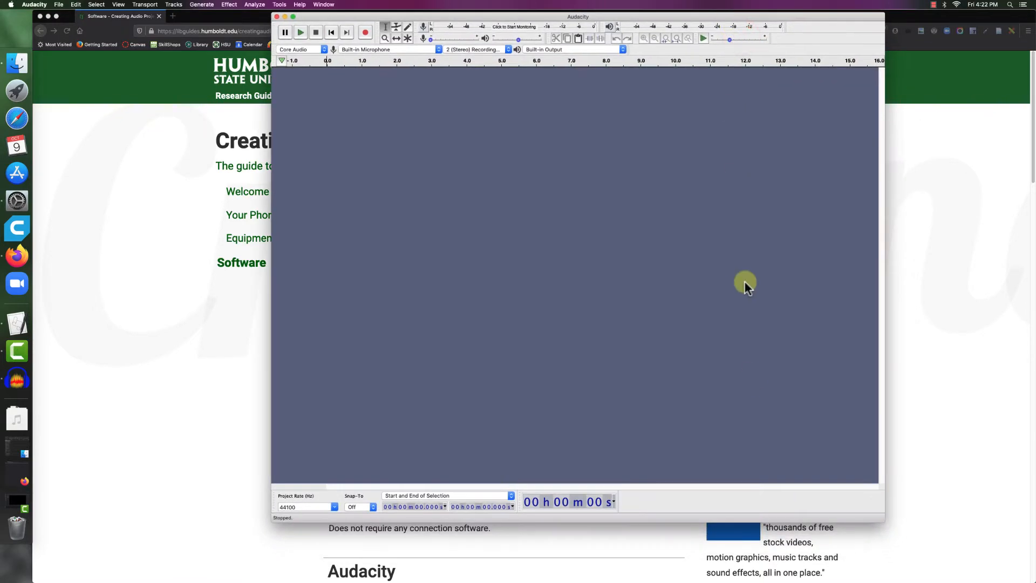
drag(721, 522, 719, 577)
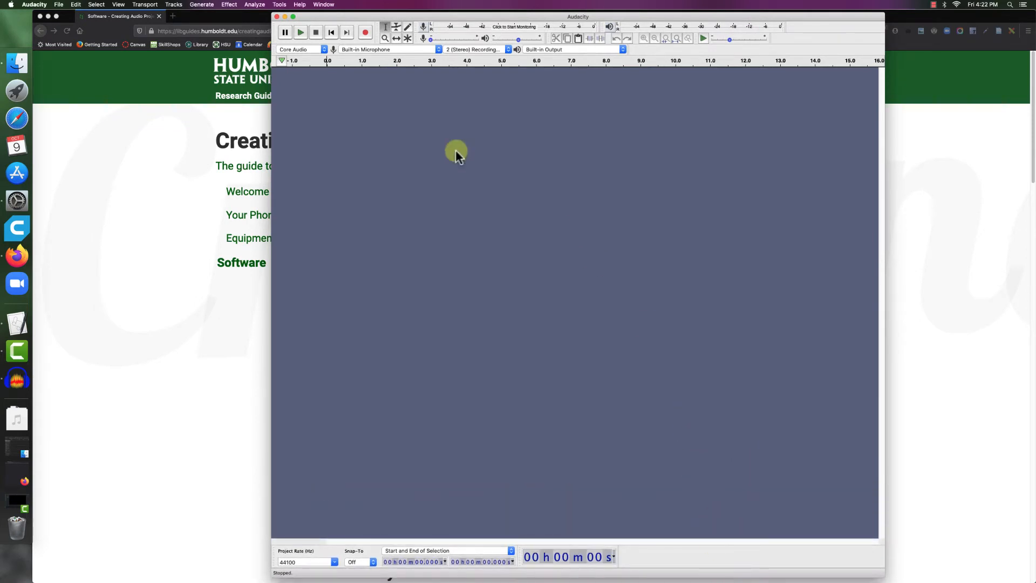
drag(452, 15, 488, 16)
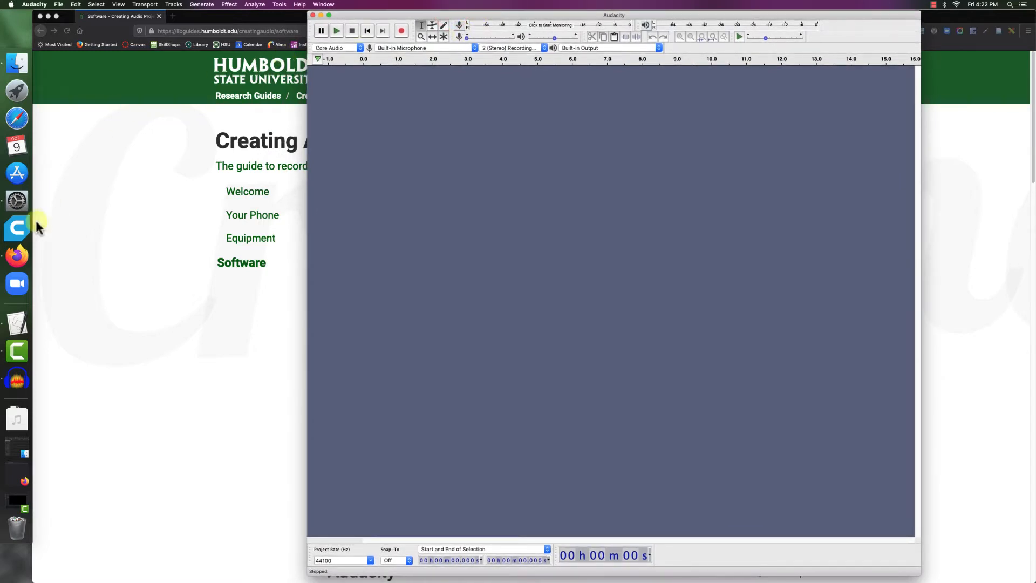
Open a Finder window beside Audacity and open the Podcast Project folder in Documents
click(19, 64)
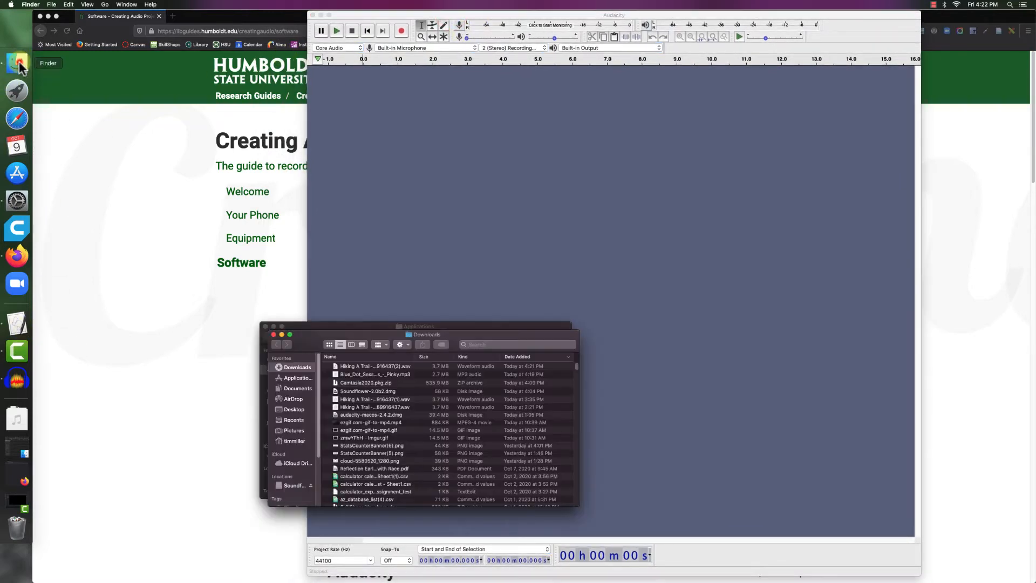
drag(372, 332, 147, 86)
click(70, 143)
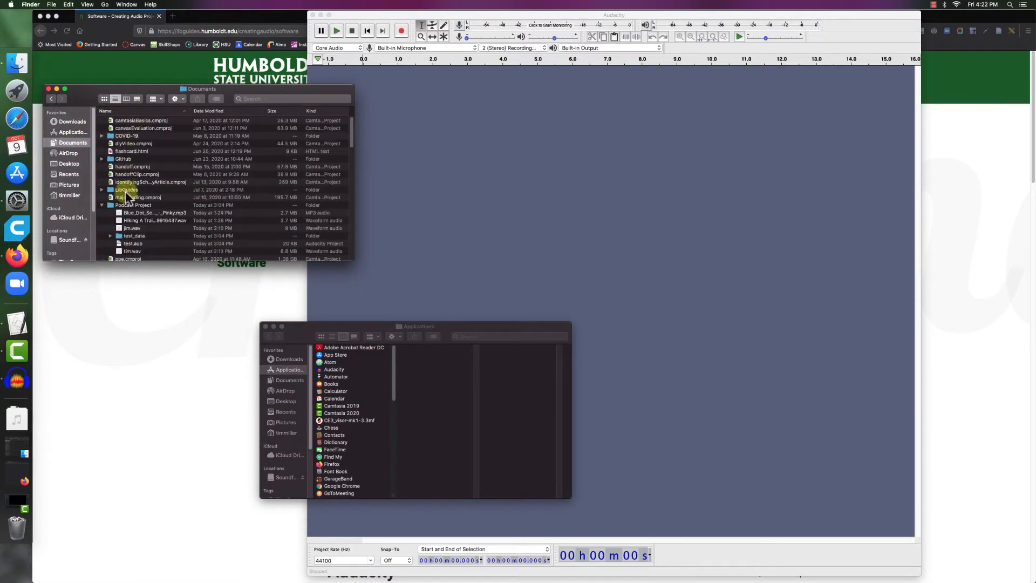
double_click(122, 205)
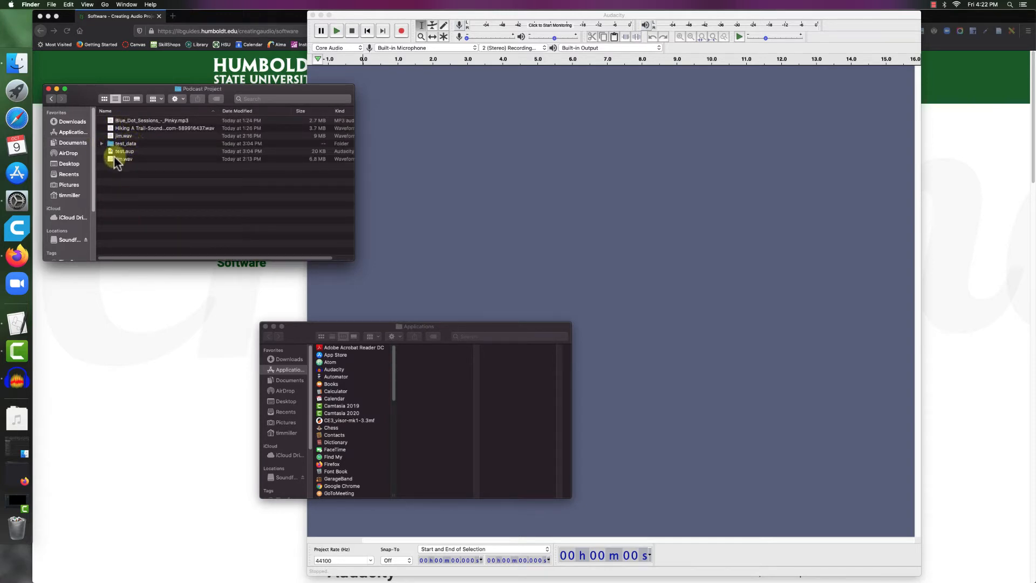
Import tim.wav, jim.wav, the Hiking A Trail WAV and Blue_Dot_Sessions_-_Pinky.mp3 together into Audacity, and briefly play the combined tracks
click(120, 158)
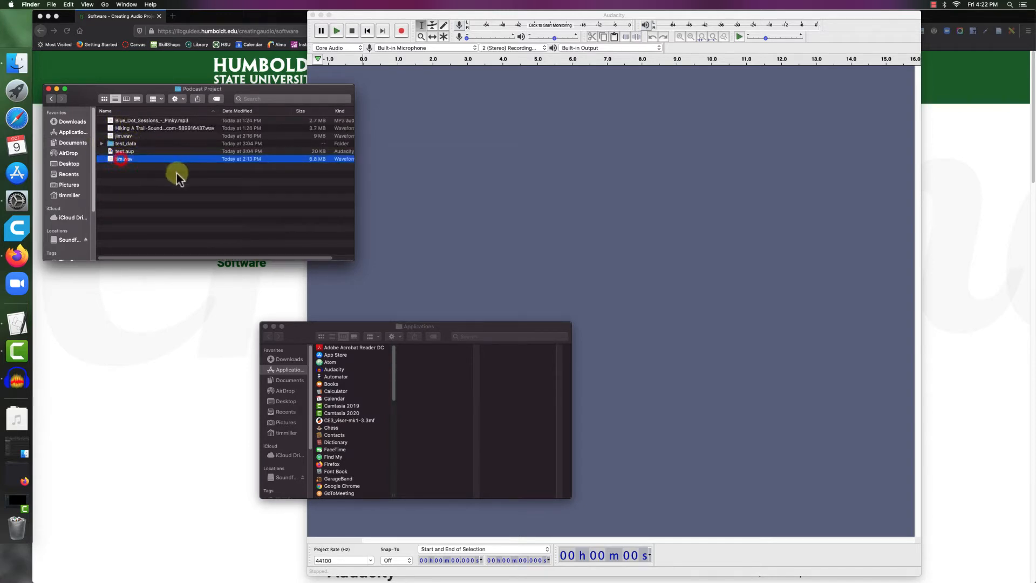
super+click(118, 136)
super+click(154, 129)
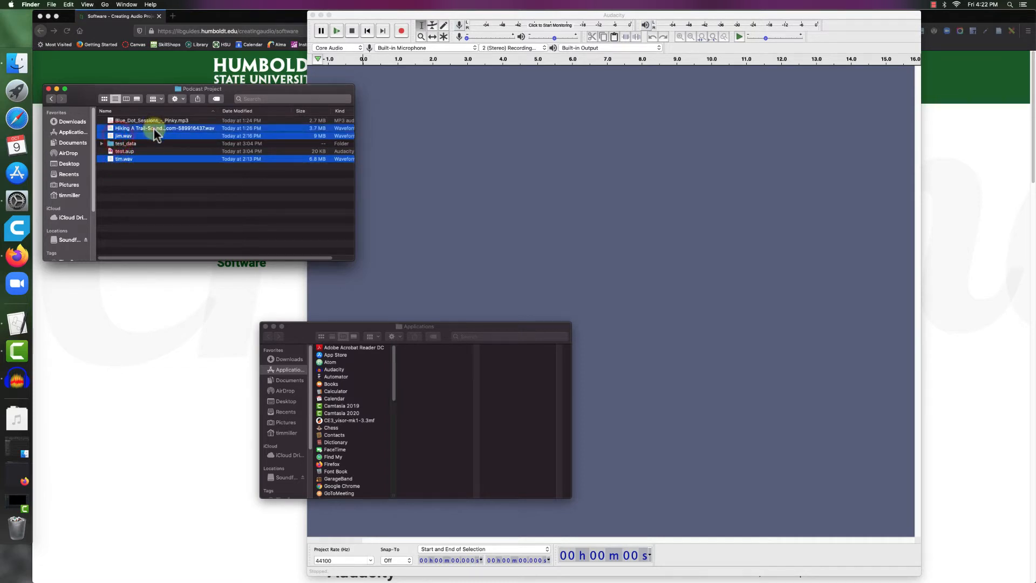
super+click(146, 120)
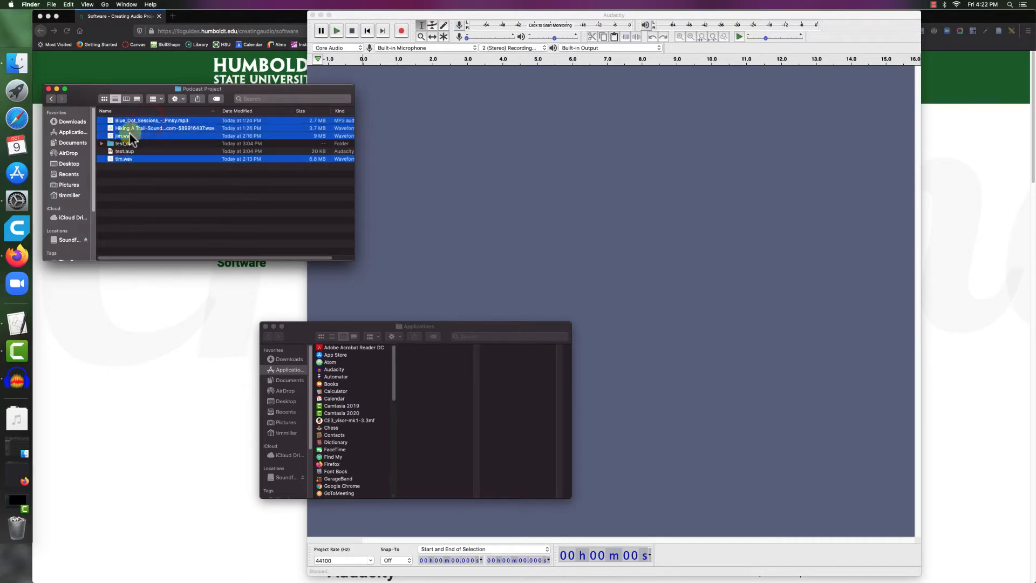
drag(130, 129, 457, 135)
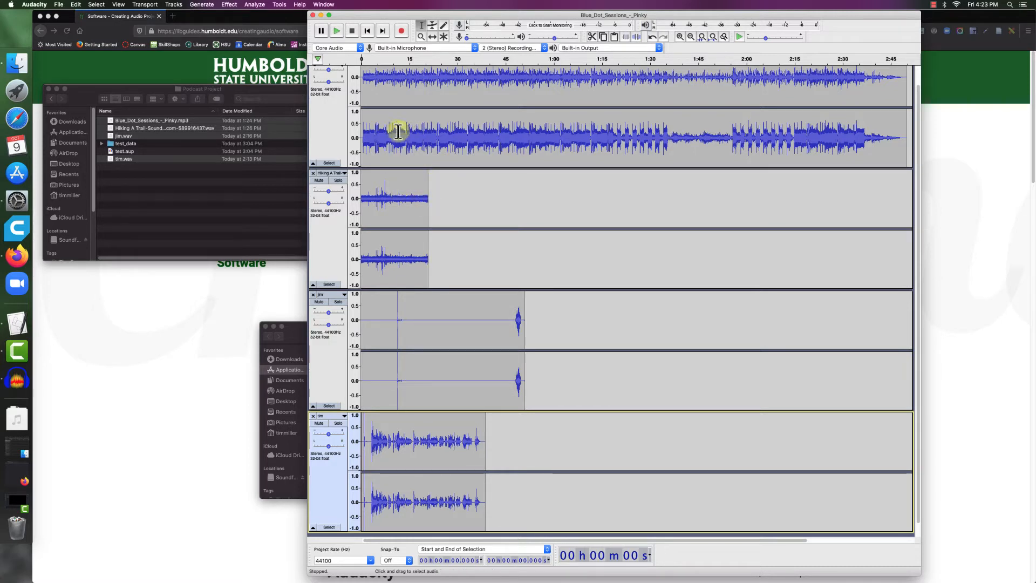
click(334, 31)
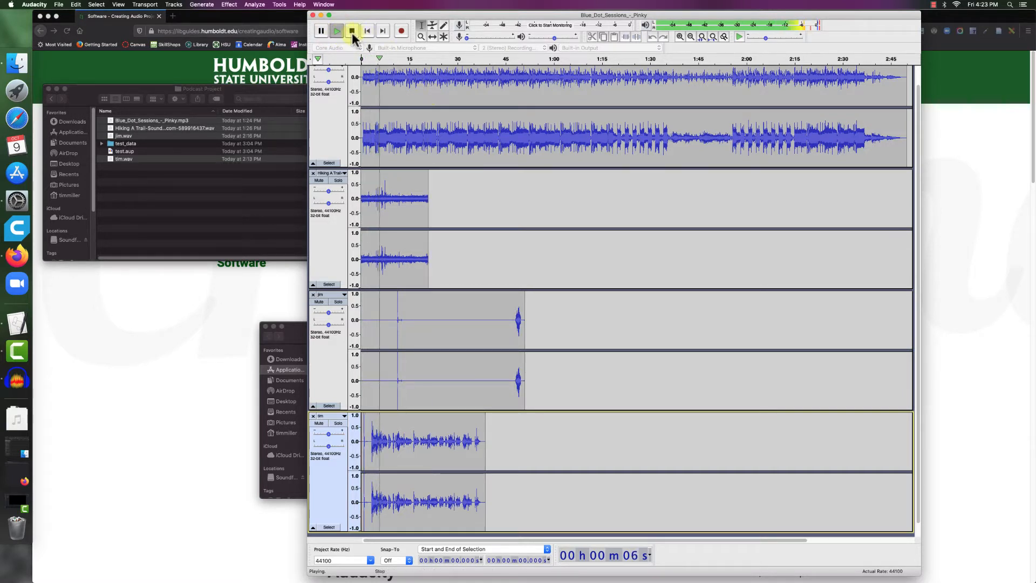
click(352, 31)
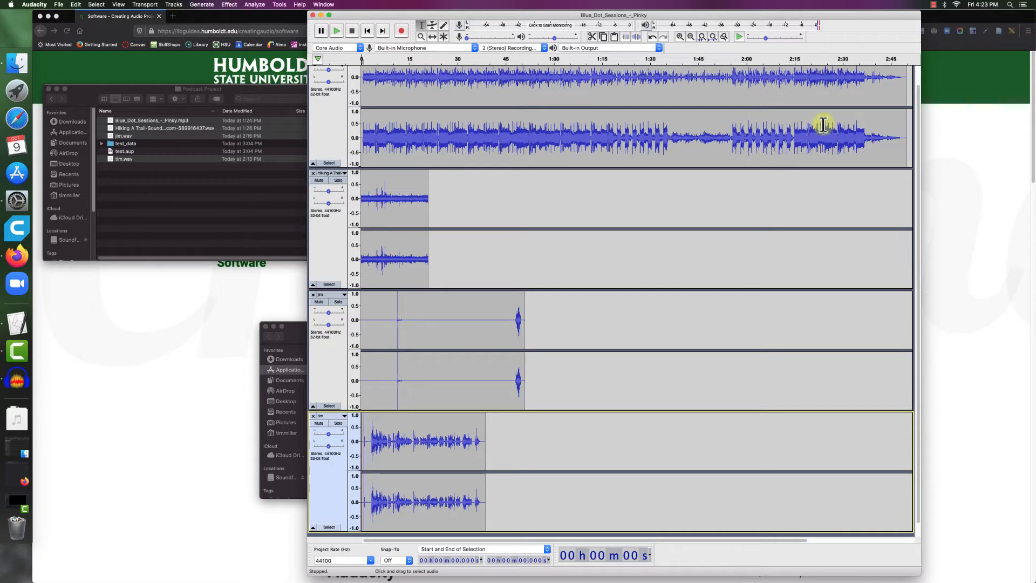
Move the tim voice track up three places to the top of the track stack
click(918, 109)
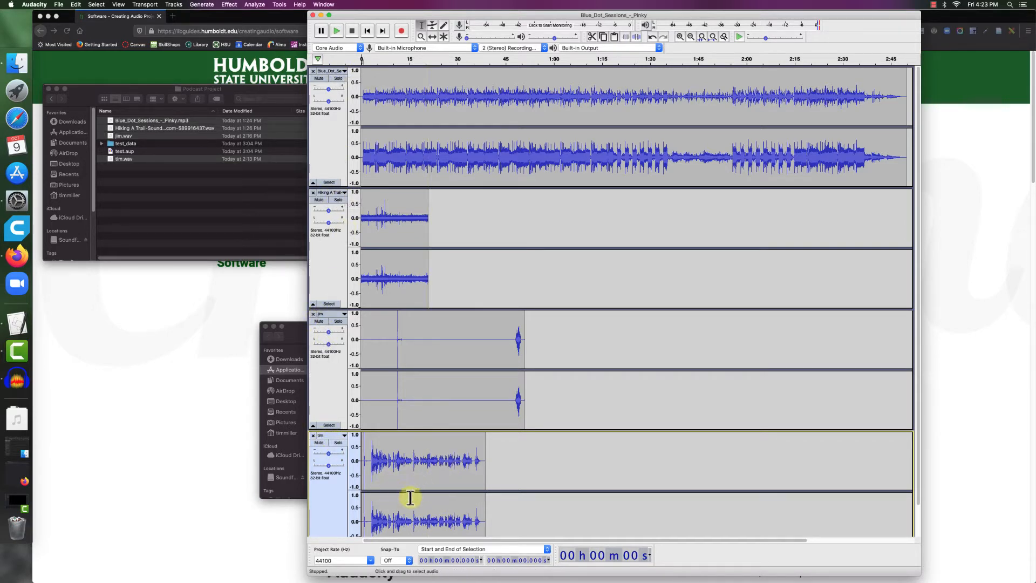
click(344, 436)
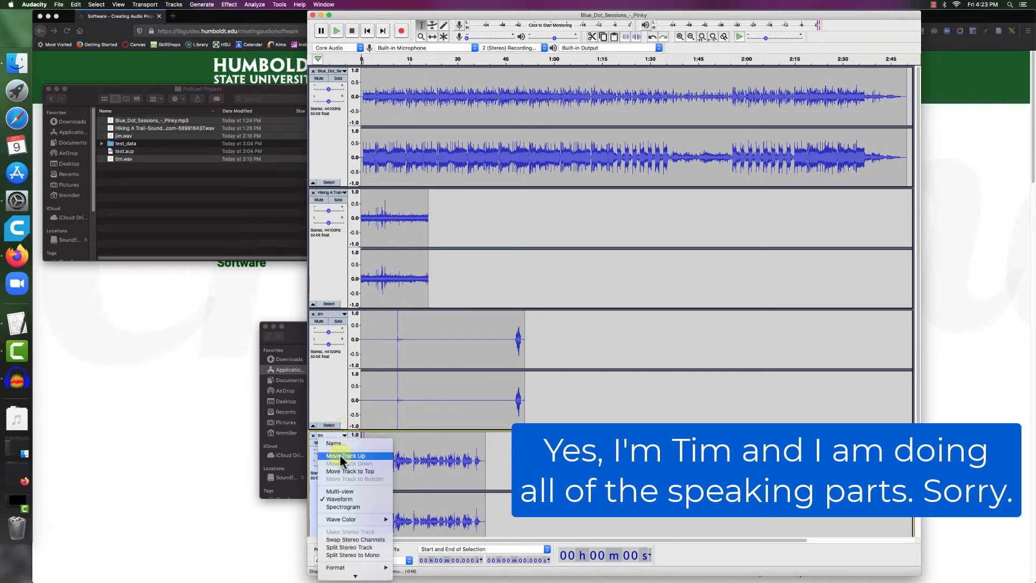
click(345, 455)
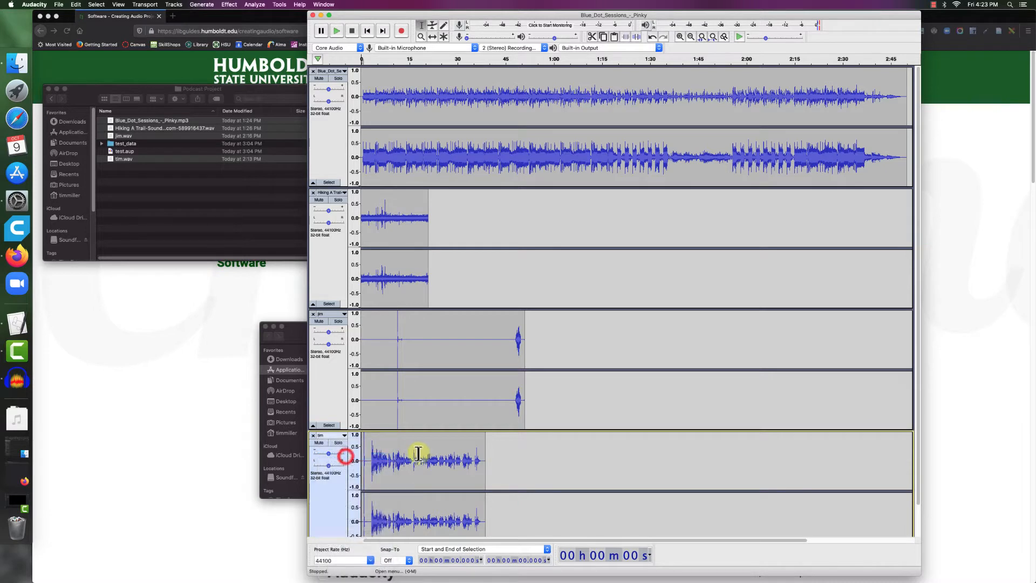
click(344, 314)
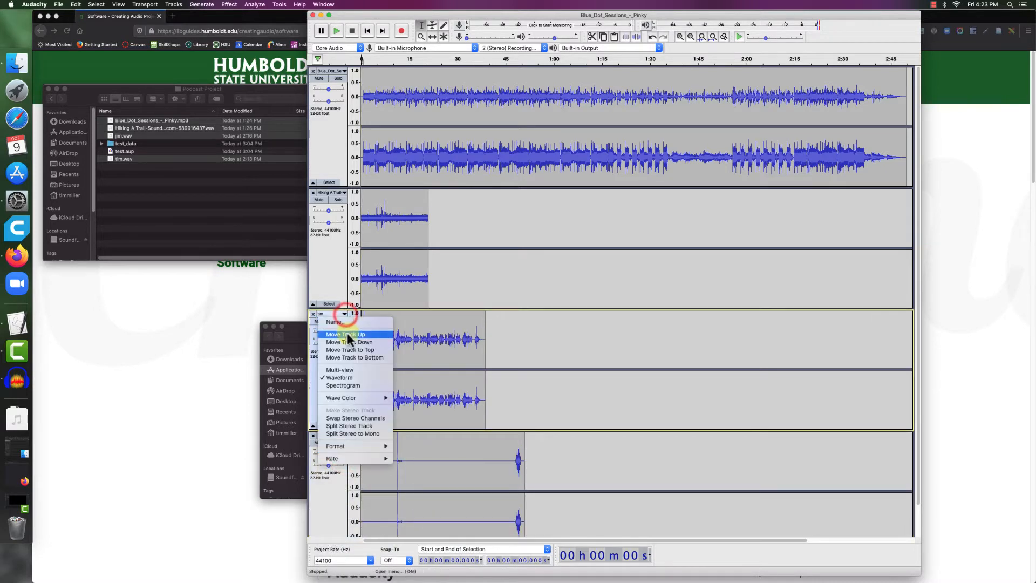
click(348, 334)
click(344, 192)
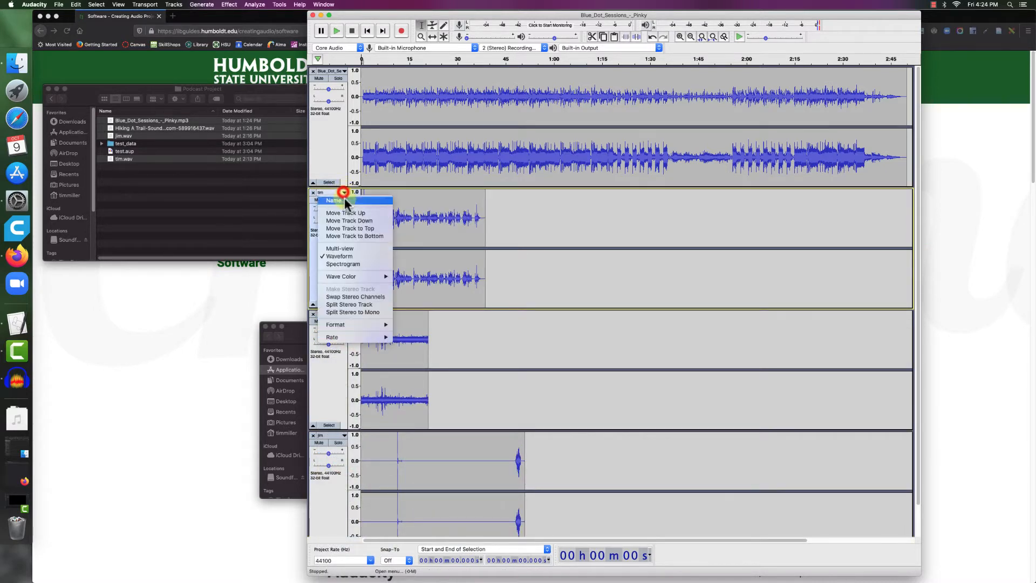
click(344, 212)
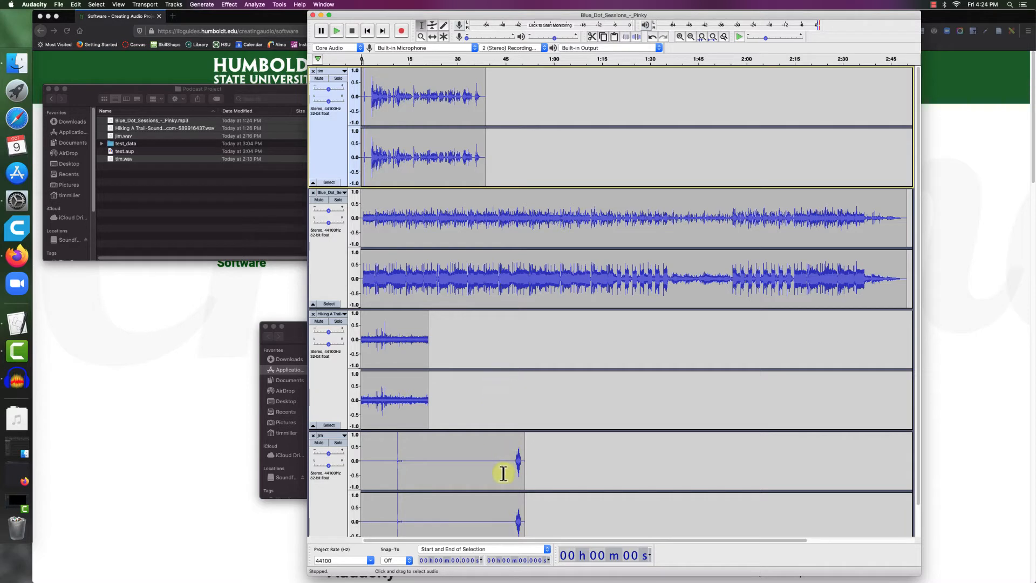
Try muting the jim and Hiking A Trail tracks and soloing the Blue_Dot_Sessions music track, clearing each setting again
click(318, 442)
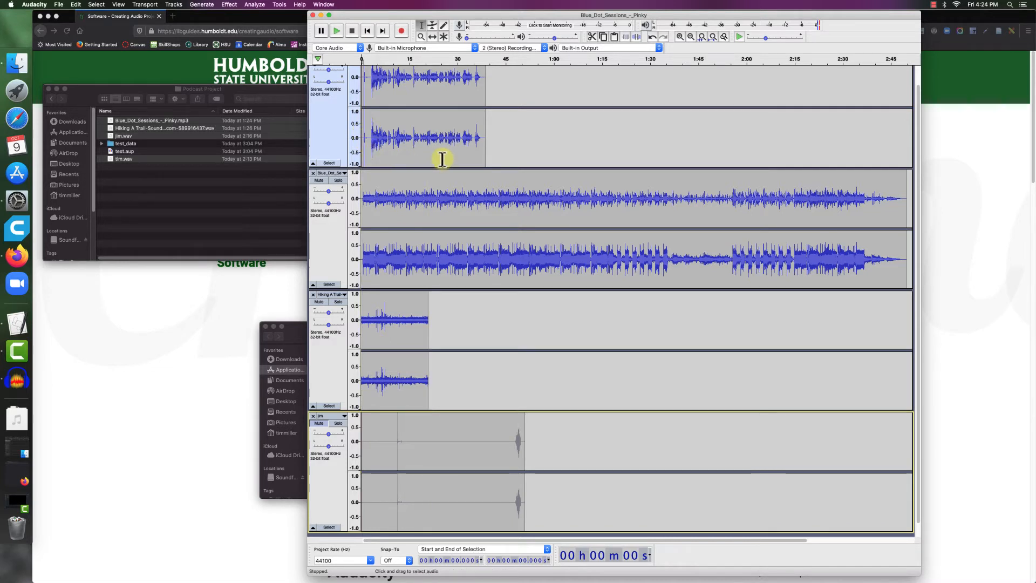
scroll(457, 160, up, 2)
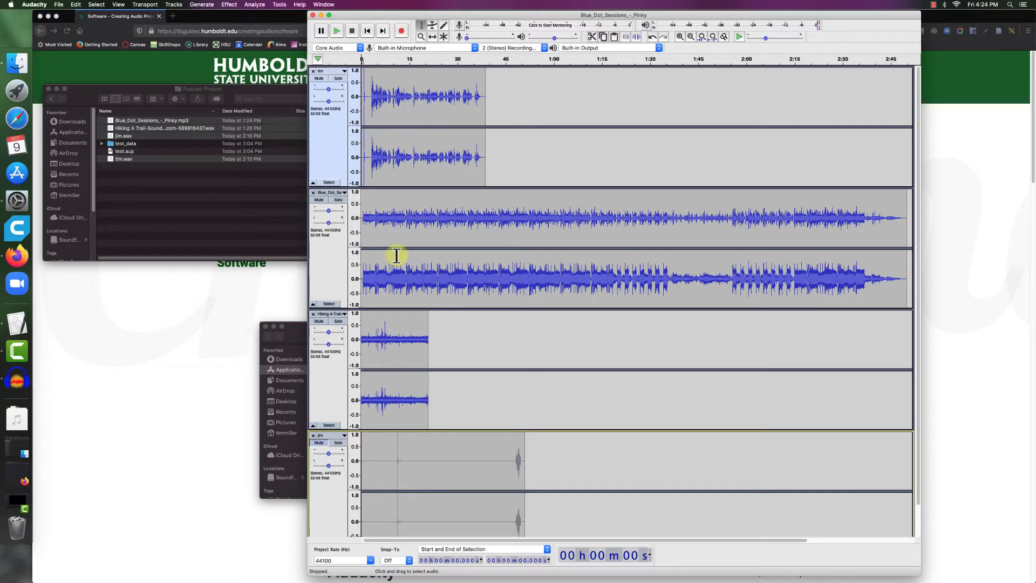
click(319, 322)
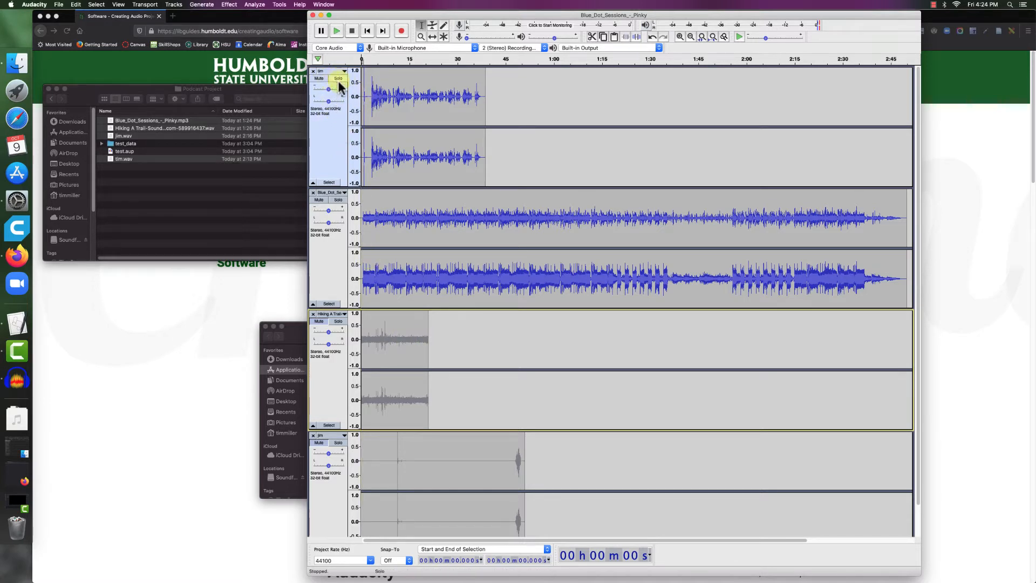
click(323, 324)
click(317, 442)
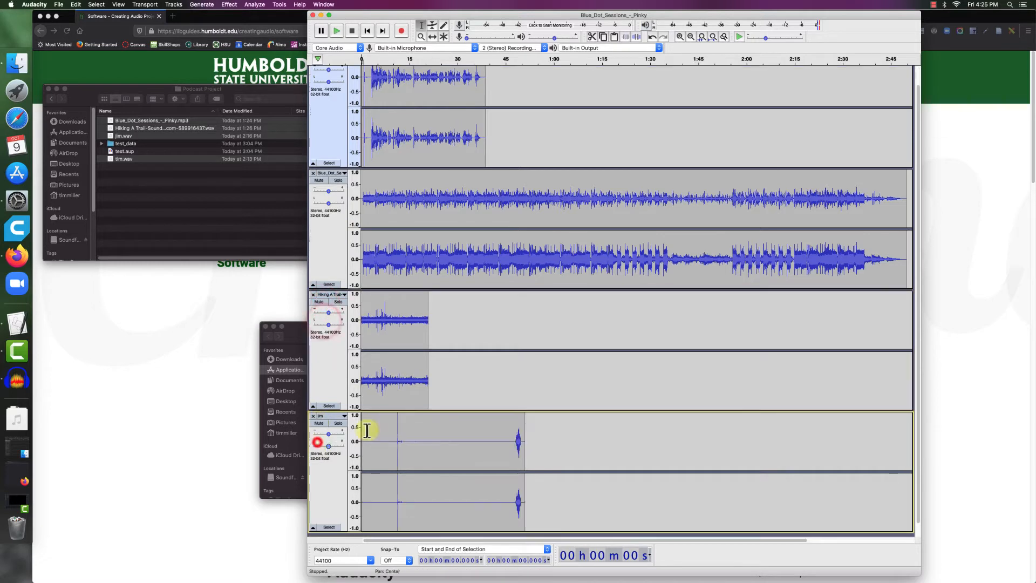
click(338, 181)
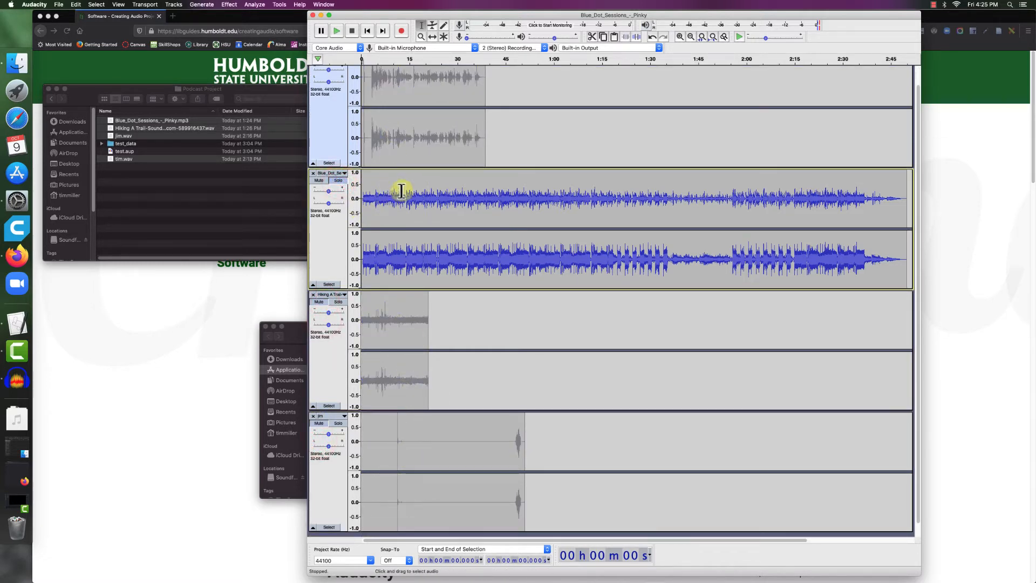
click(338, 180)
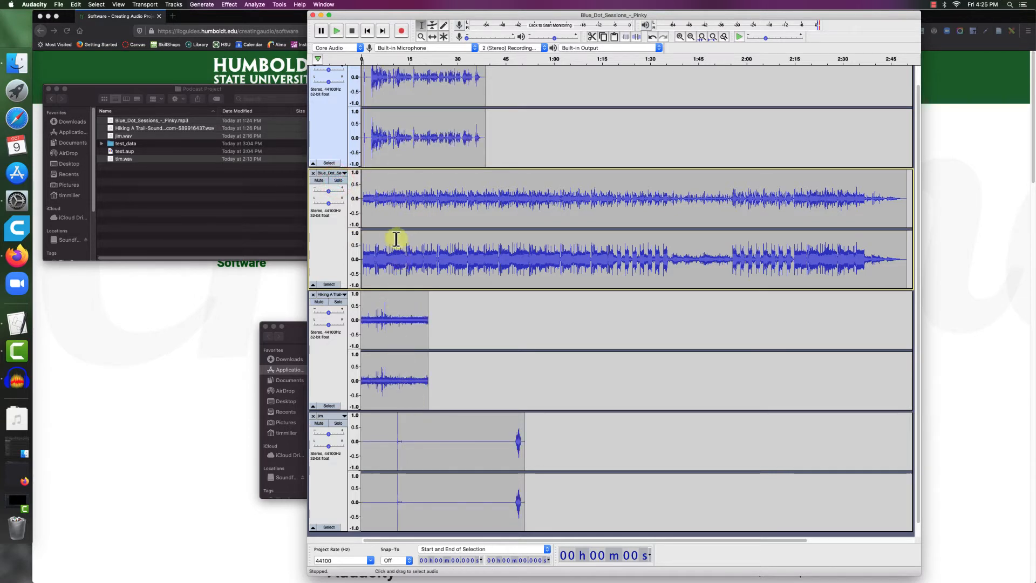
Mute the Hiking A Trail and jim tracks, leaving the tim voice and music tracks audible
click(319, 302)
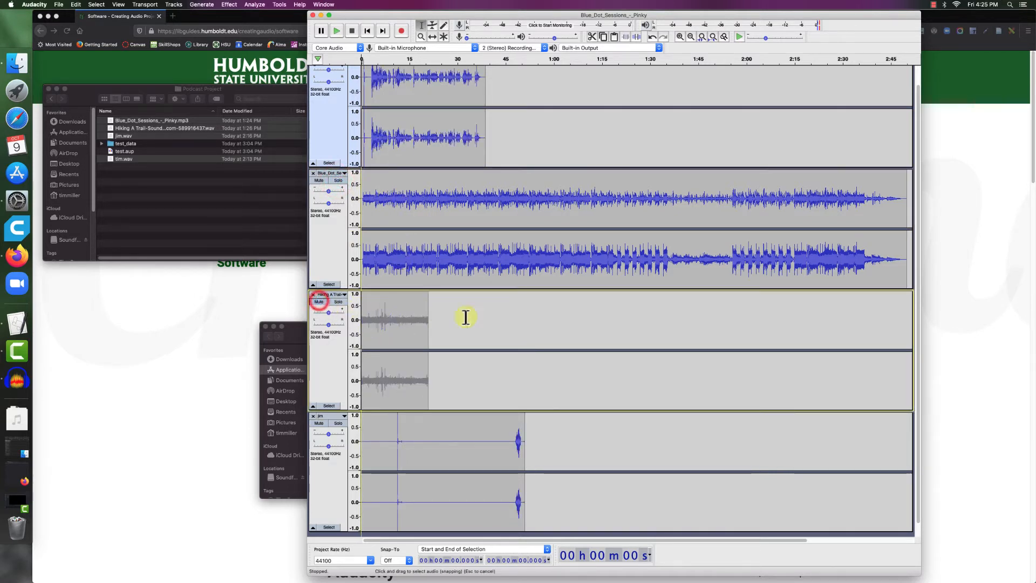
click(315, 423)
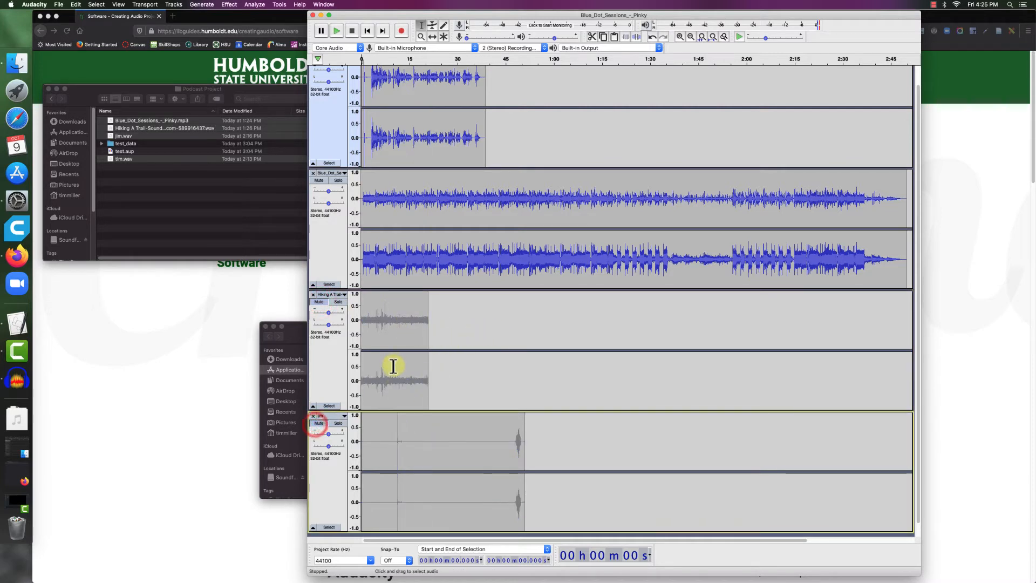
scroll(396, 356, up, 1)
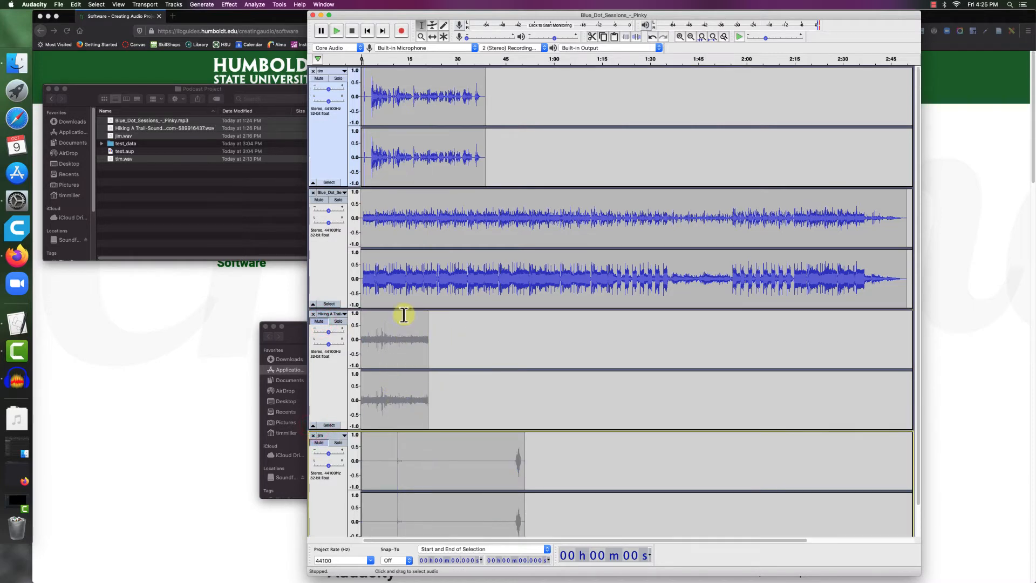
Play the unmuted tracks from the start, skipping ahead on the timeline to about 8 seconds and about 21 seconds
click(335, 31)
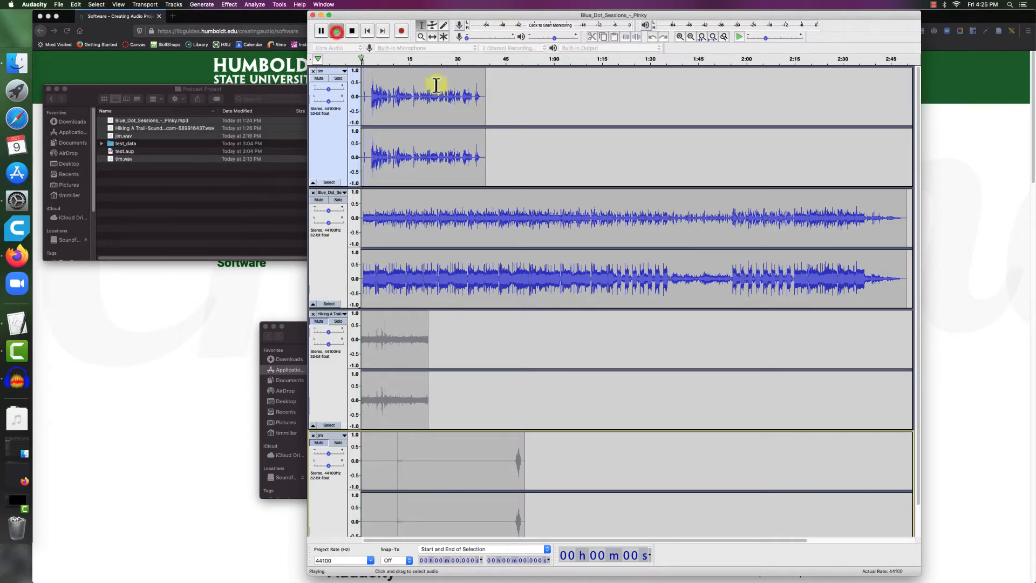
click(374, 58)
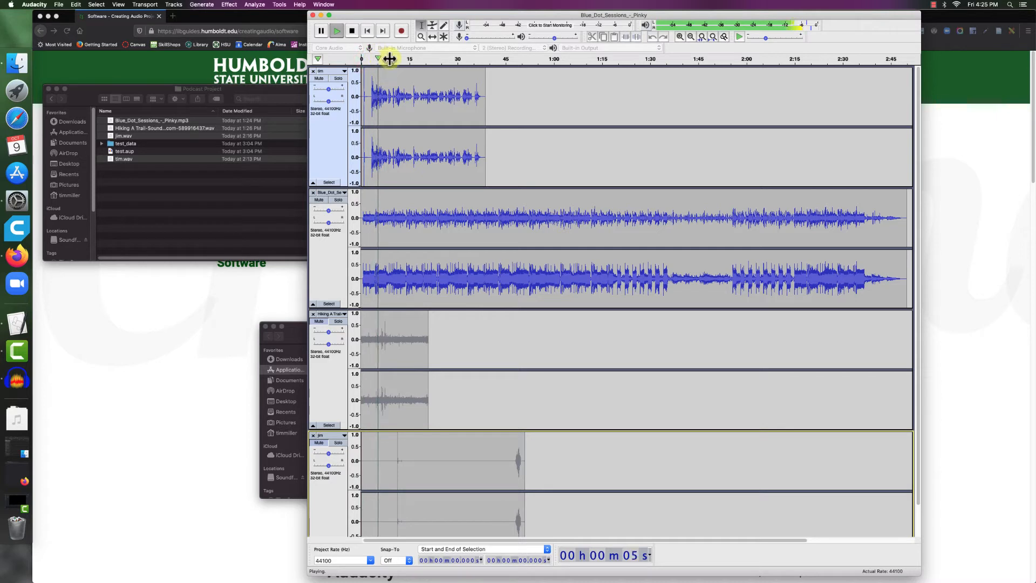
click(388, 57)
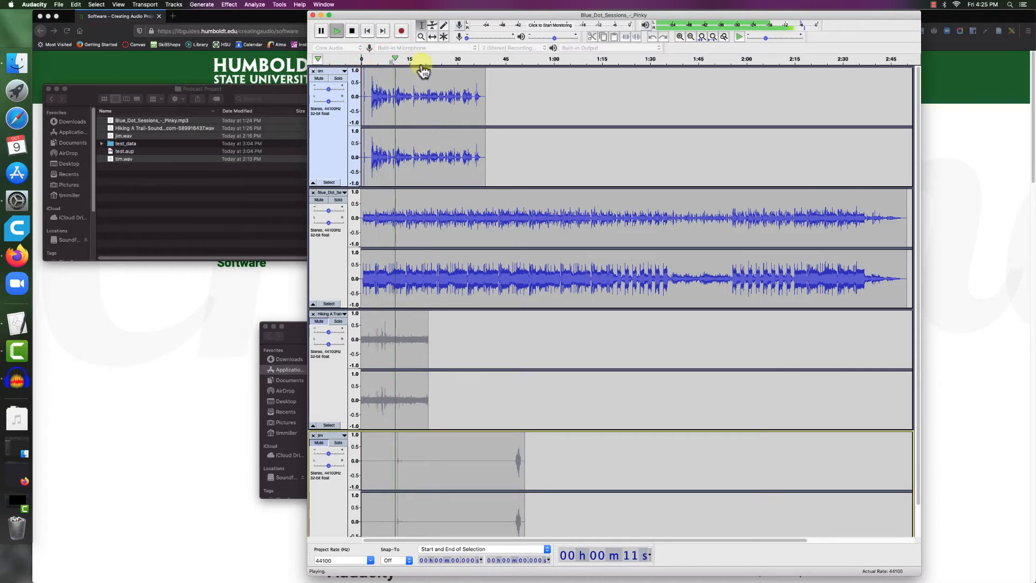
click(428, 58)
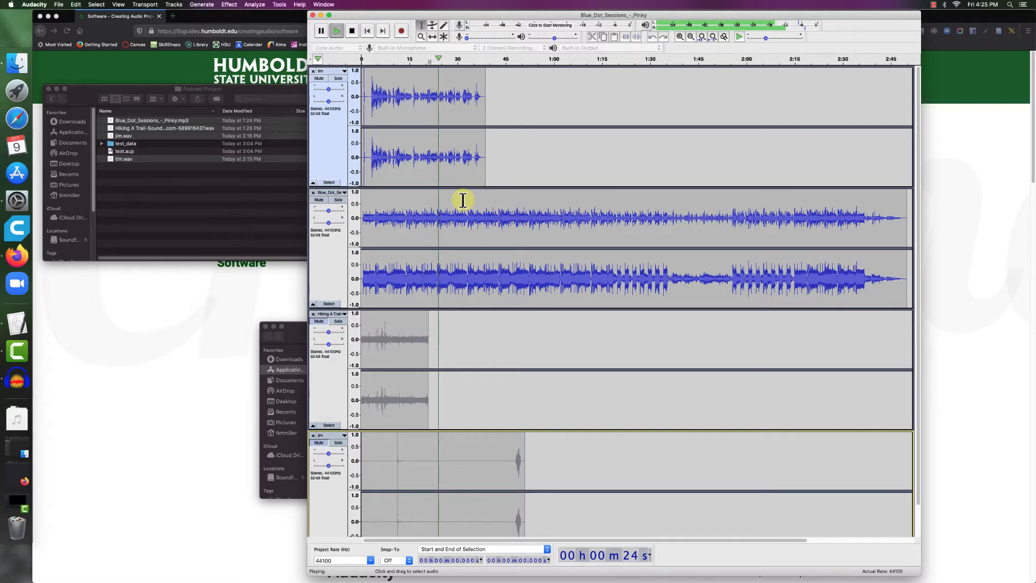
Replay the unmuted tracks from about 9 seconds and stop the playback
click(390, 54)
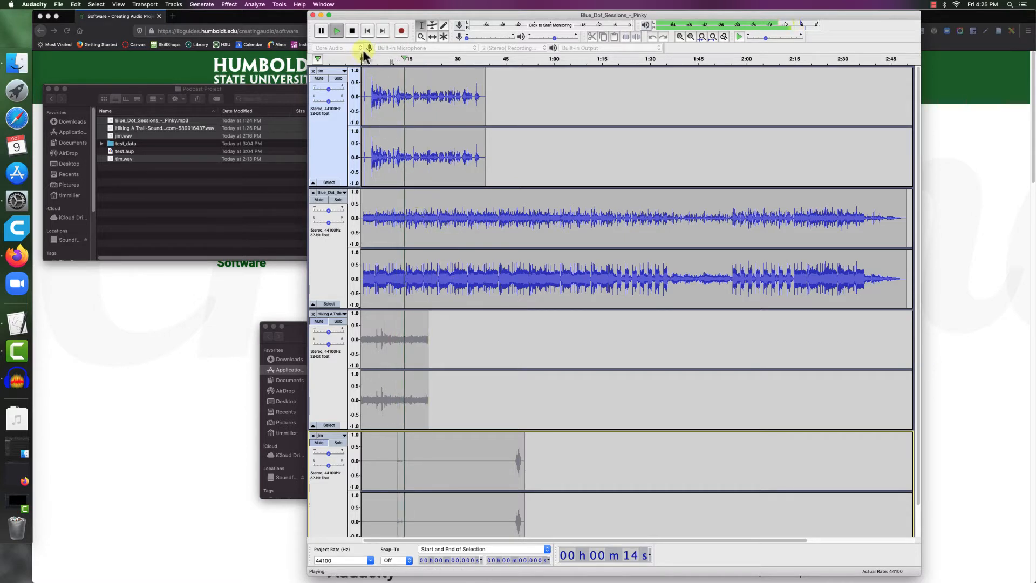
click(351, 31)
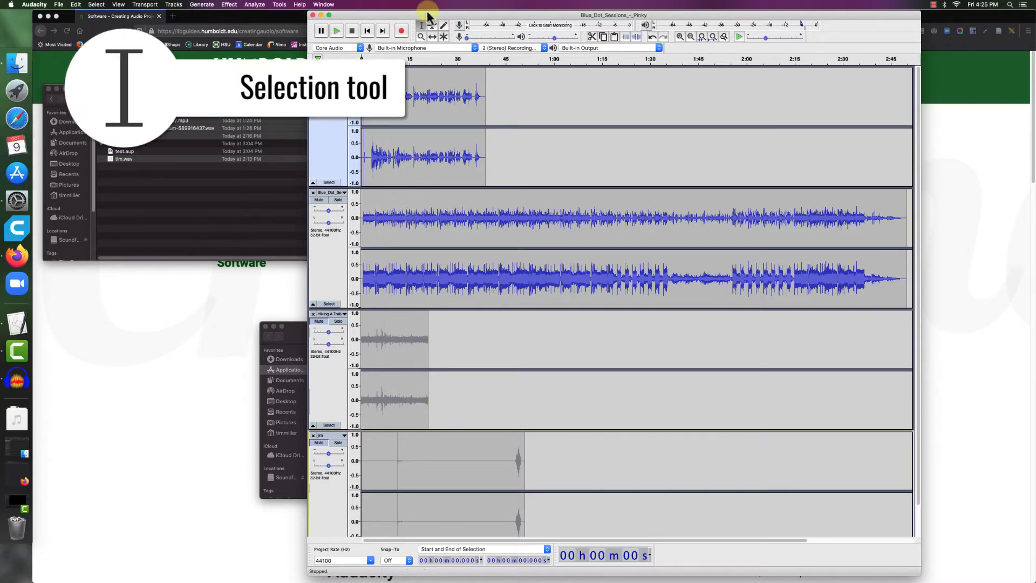
Try deleting the end of the tim voice track from about 26 seconds onward with the Selection tool, and undo the deletion
click(420, 25)
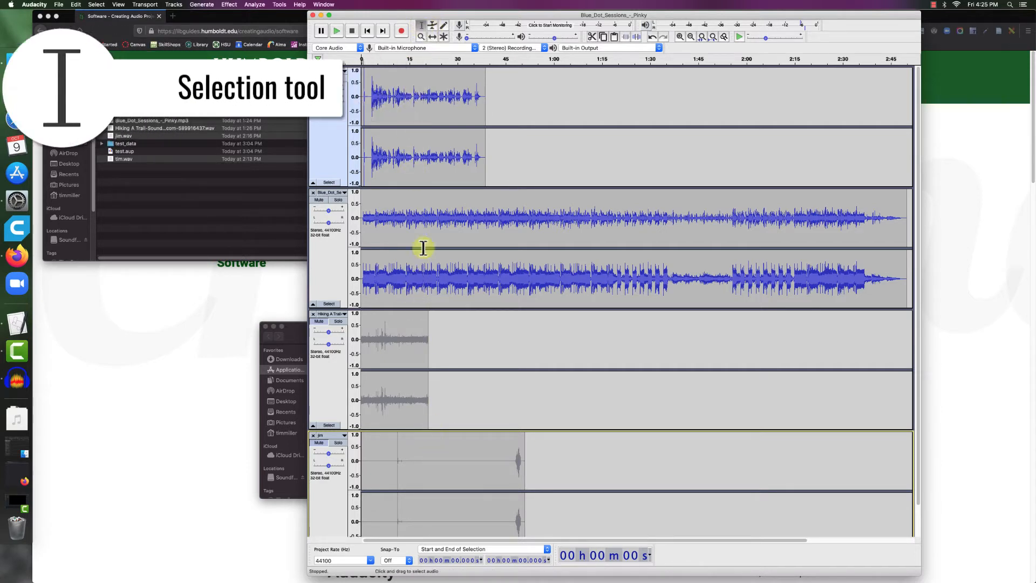
drag(507, 140, 408, 145)
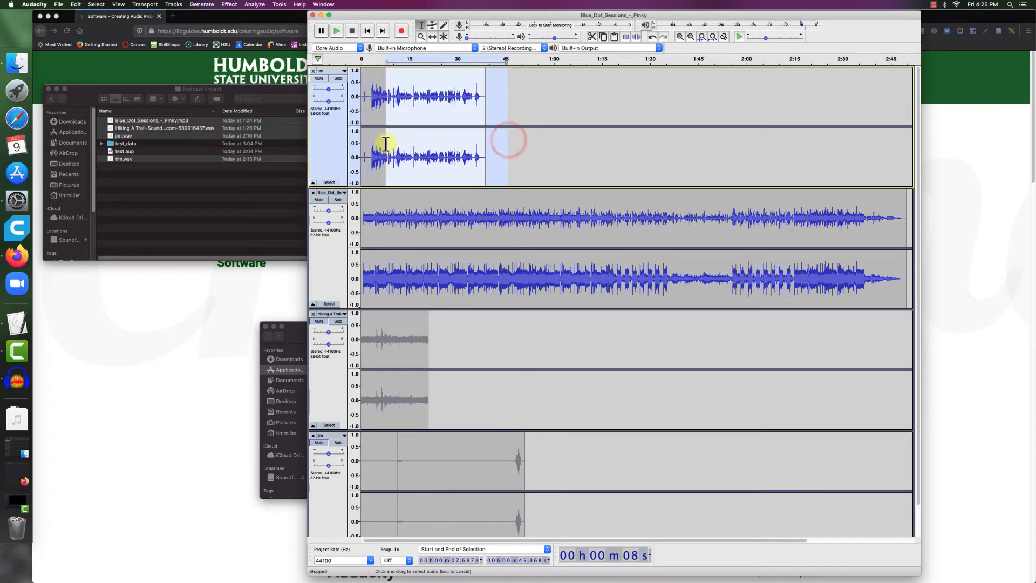
click(516, 143)
drag(503, 150, 443, 154)
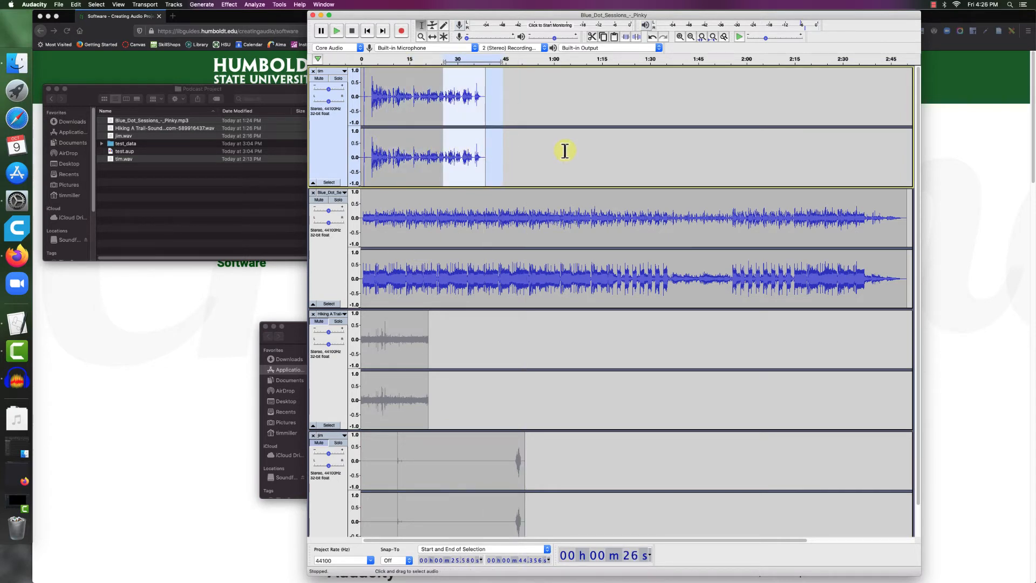
key(Delete)
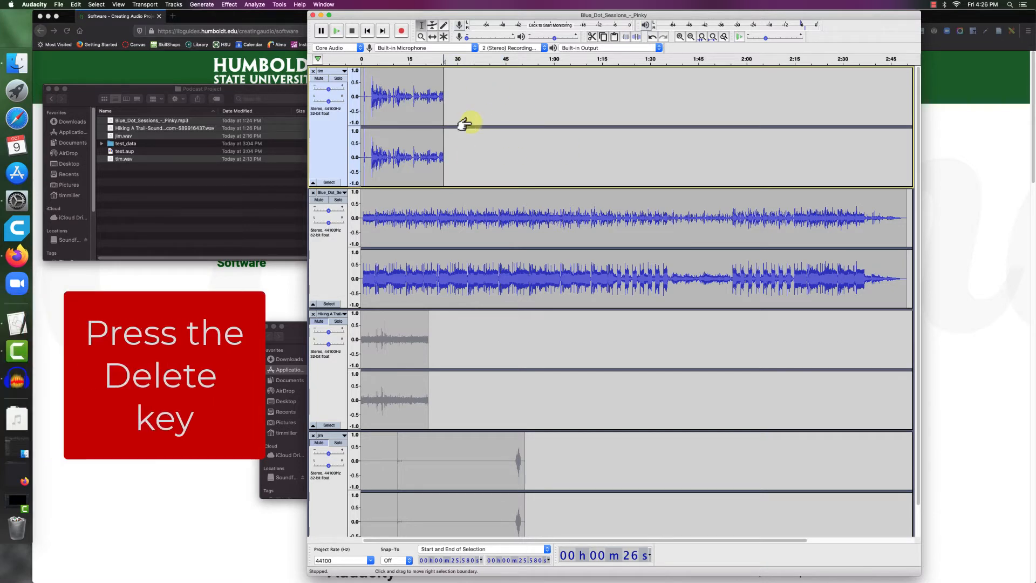
key(super+z)
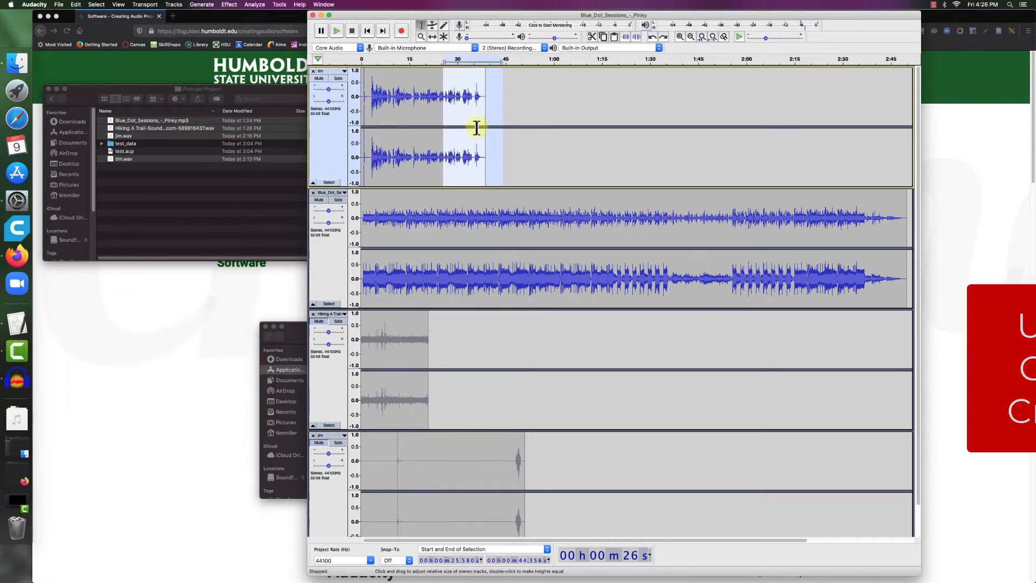
click(525, 95)
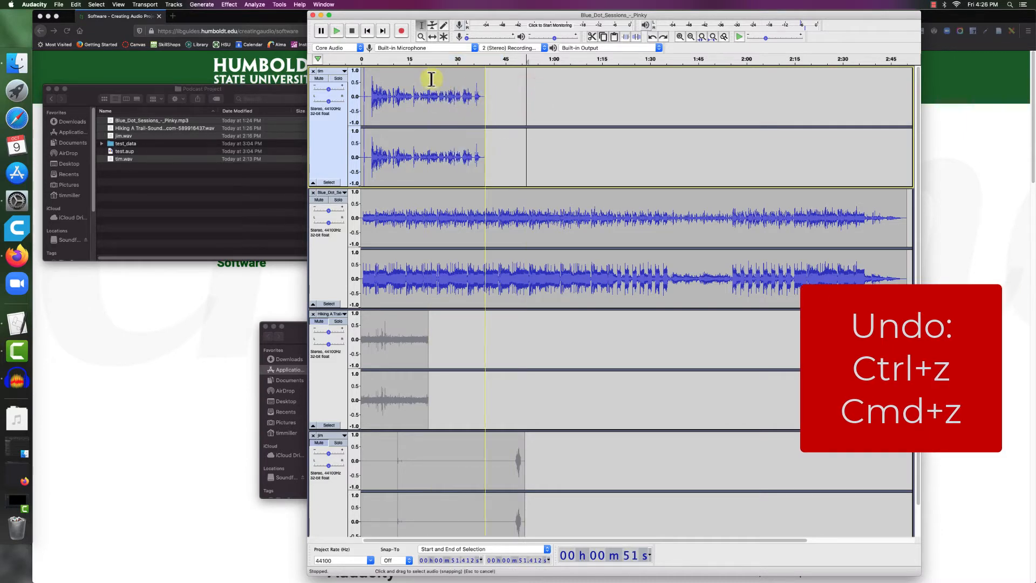
Add Envelope tool points on the music track at about 5 and 7 seconds, lowering the volume from the second point onward
click(431, 25)
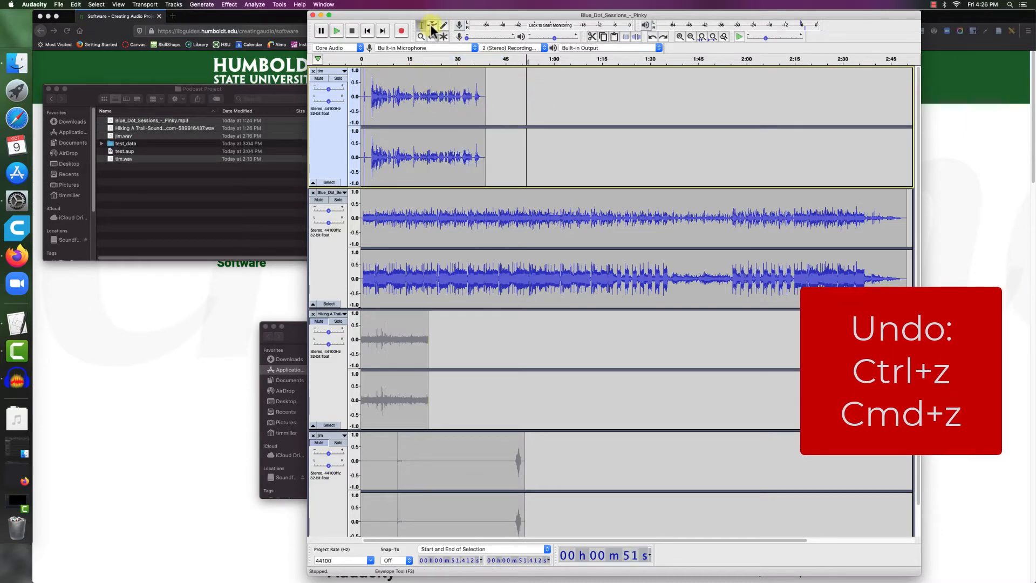
click(430, 25)
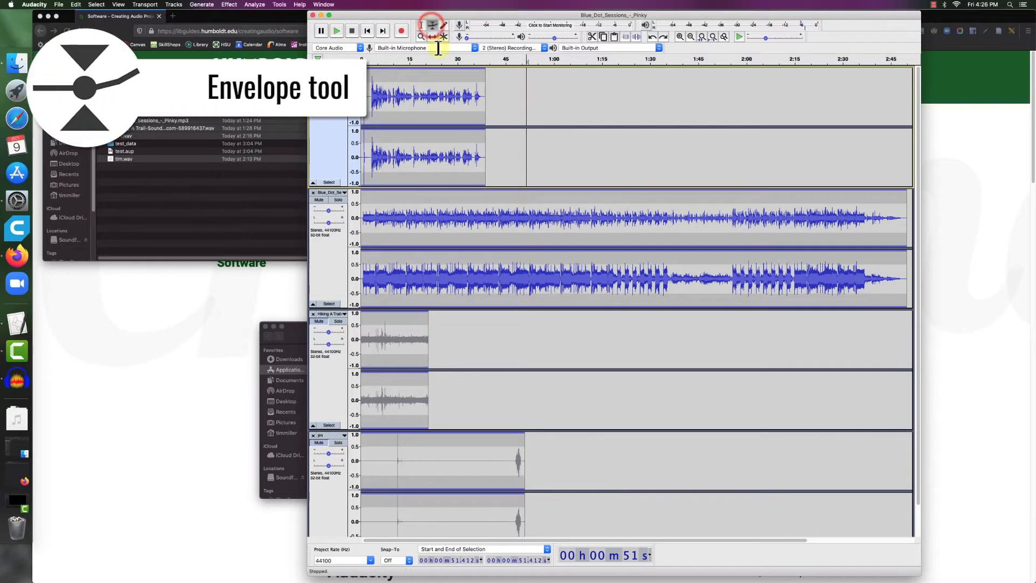
click(376, 204)
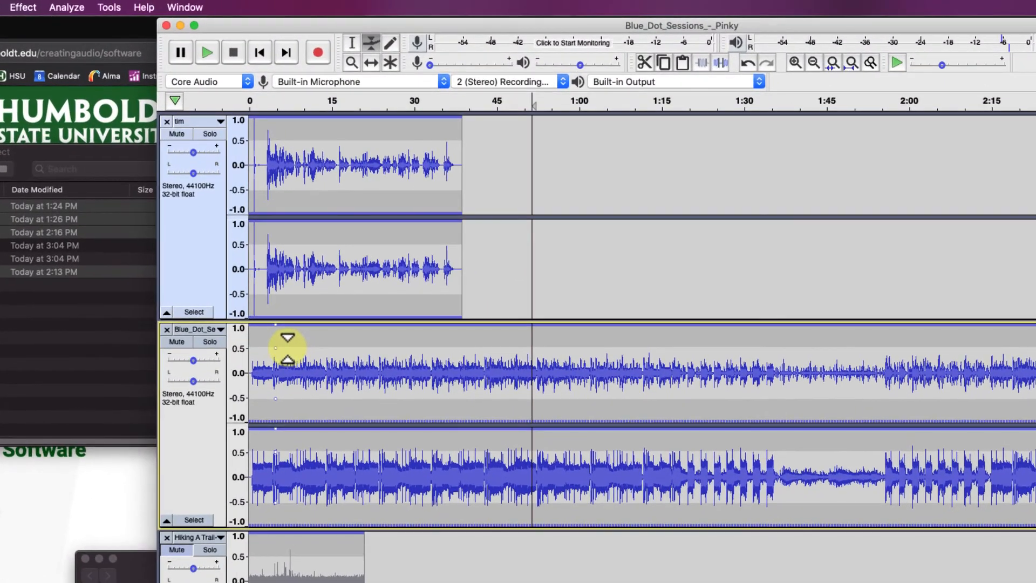
drag(287, 347, 288, 362)
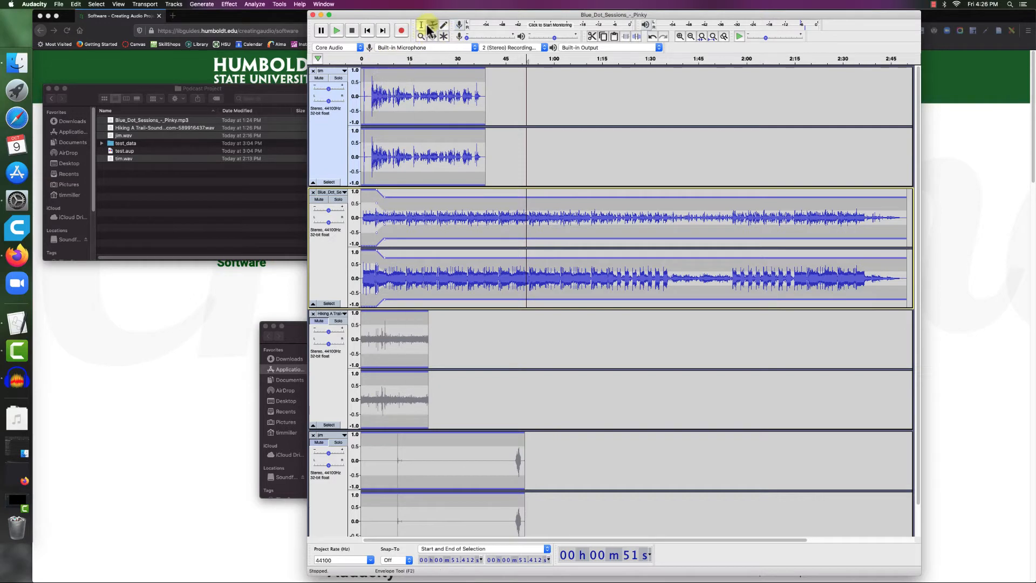
Shift the tim voice clip about 3.5 seconds later with the Time Shift tool and play the mix from about 5 seconds
click(431, 36)
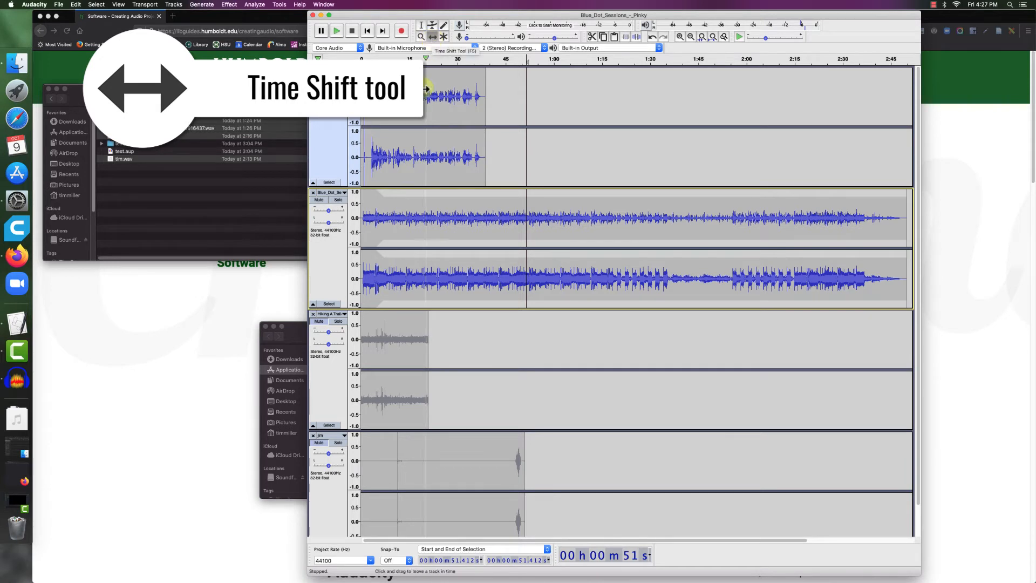
drag(405, 105, 413, 103)
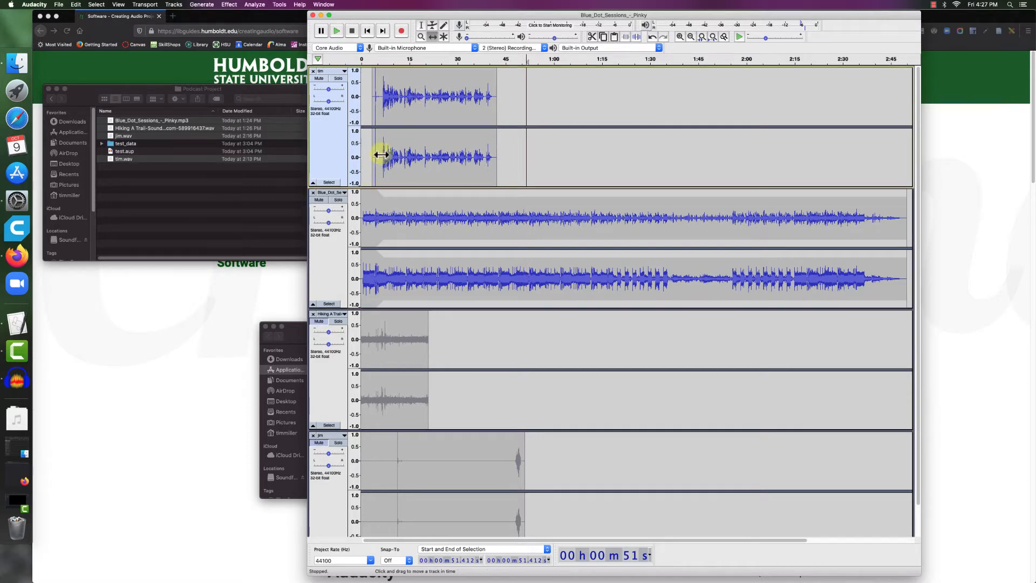
click(378, 58)
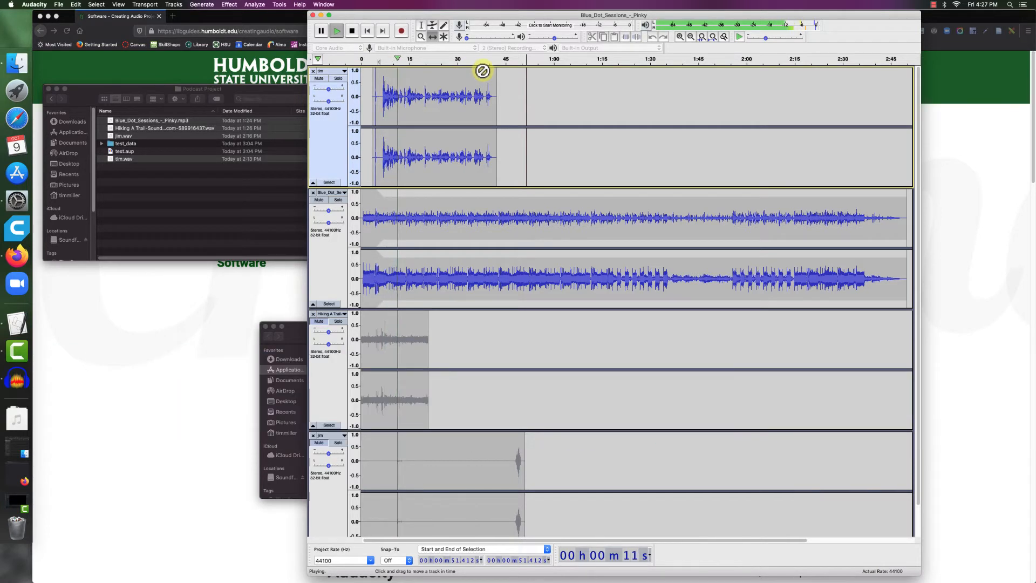
click(350, 30)
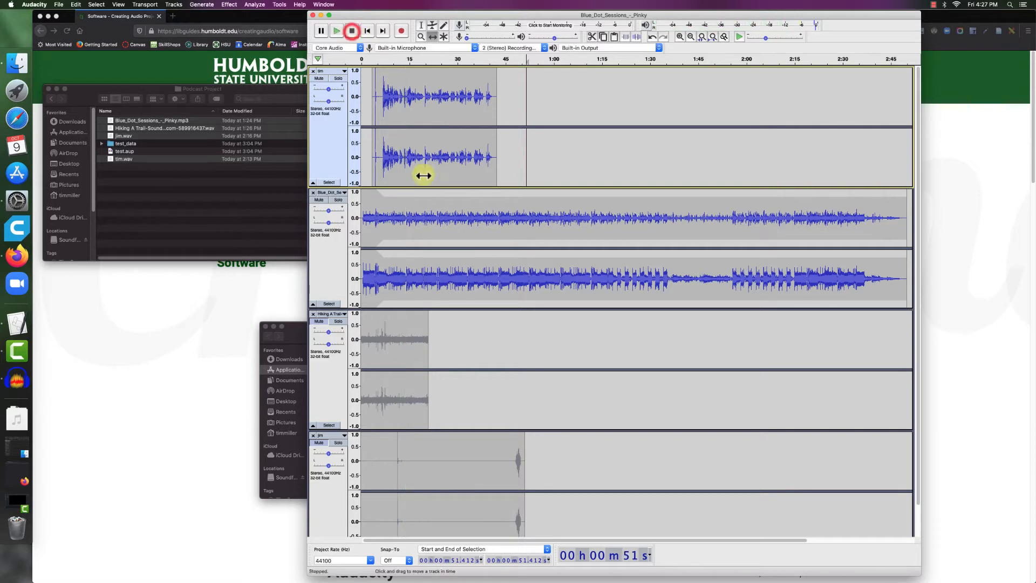
Lower the music track's envelope further from the point at about 7 seconds, and undo the extra point added at about 35 seconds
click(431, 26)
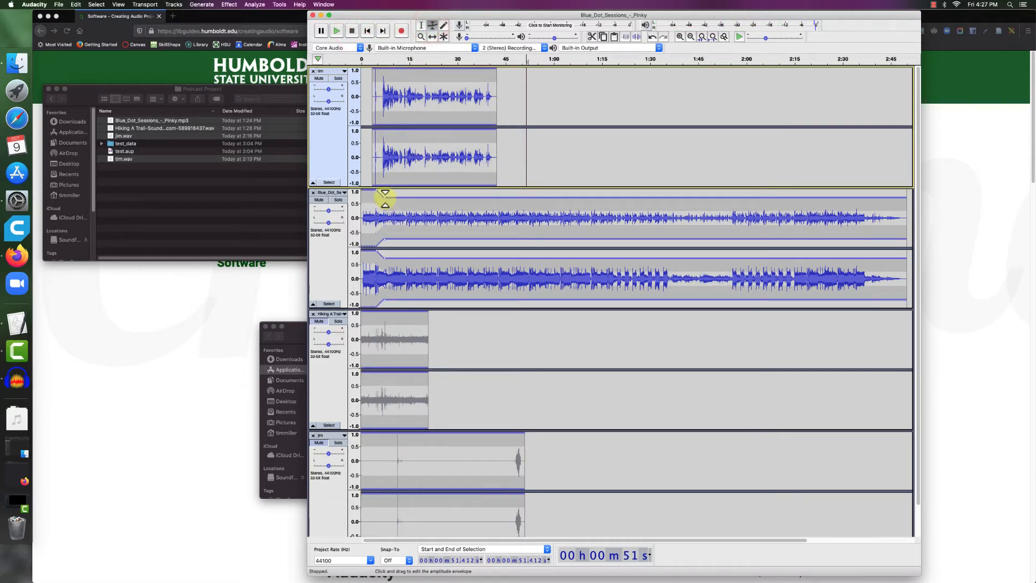
drag(385, 198, 384, 208)
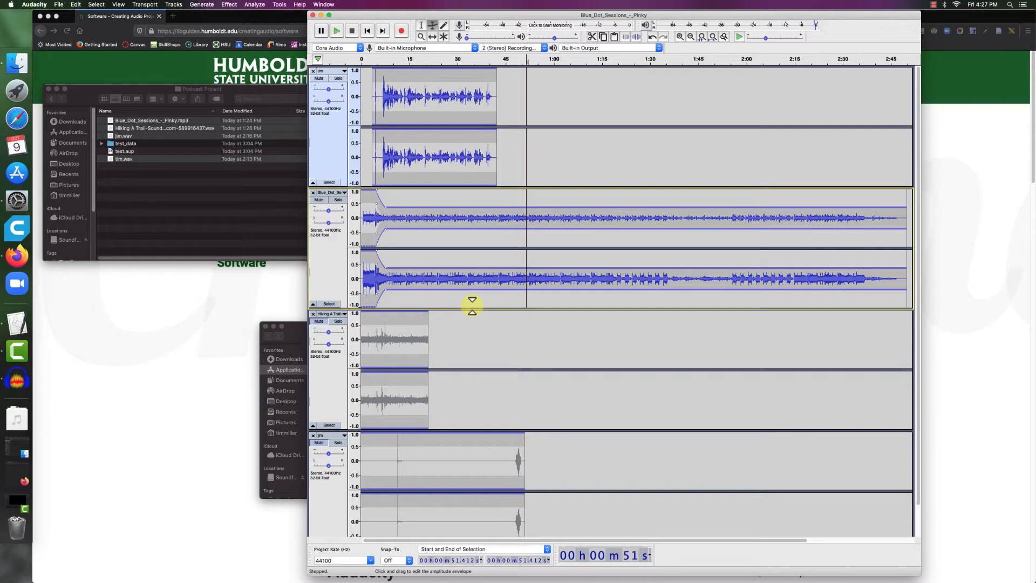
drag(472, 306, 472, 310)
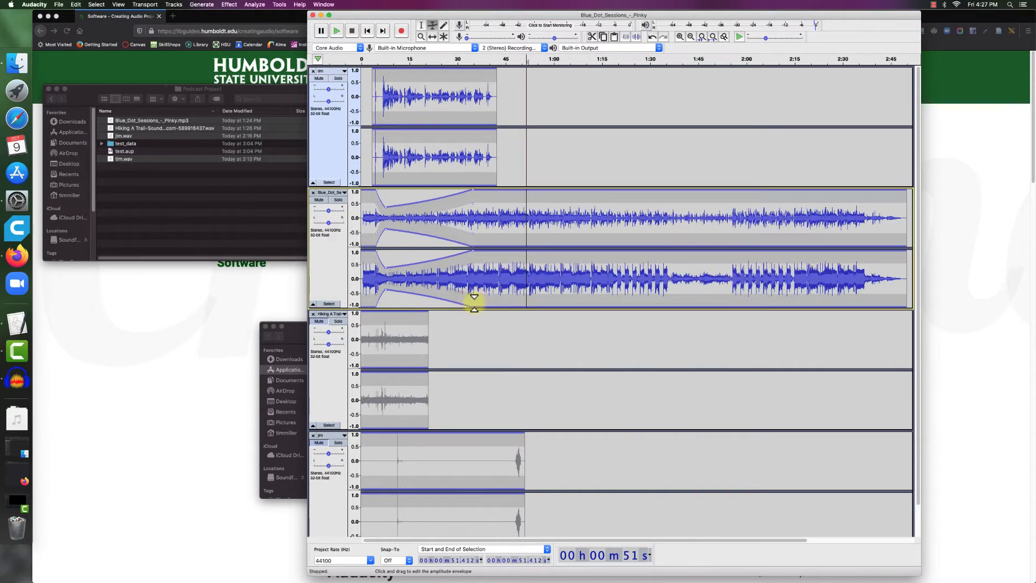
key(super+z)
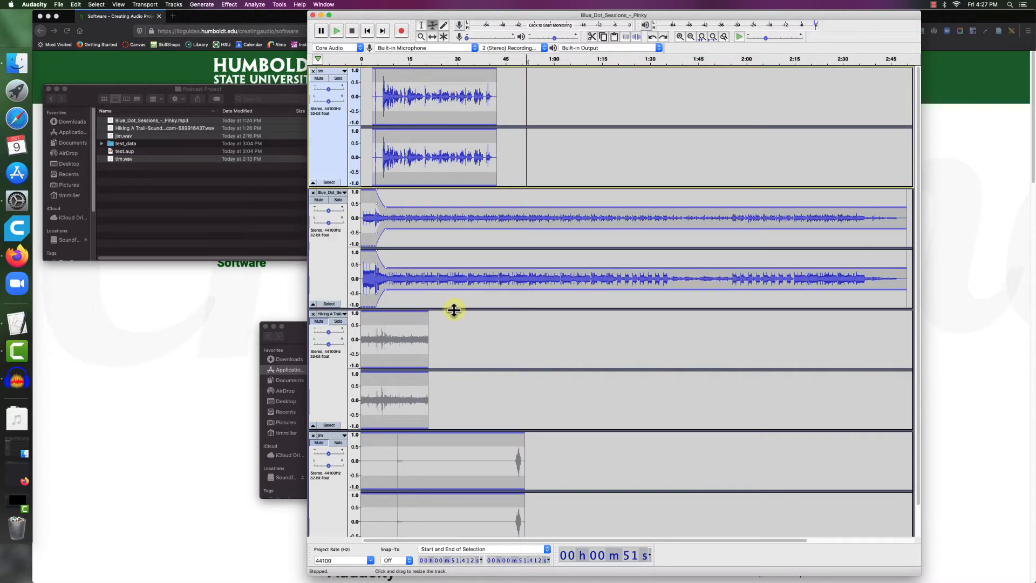
Enlarge the music track's height and lower its envelope after the opening to about 0.2
click(345, 293)
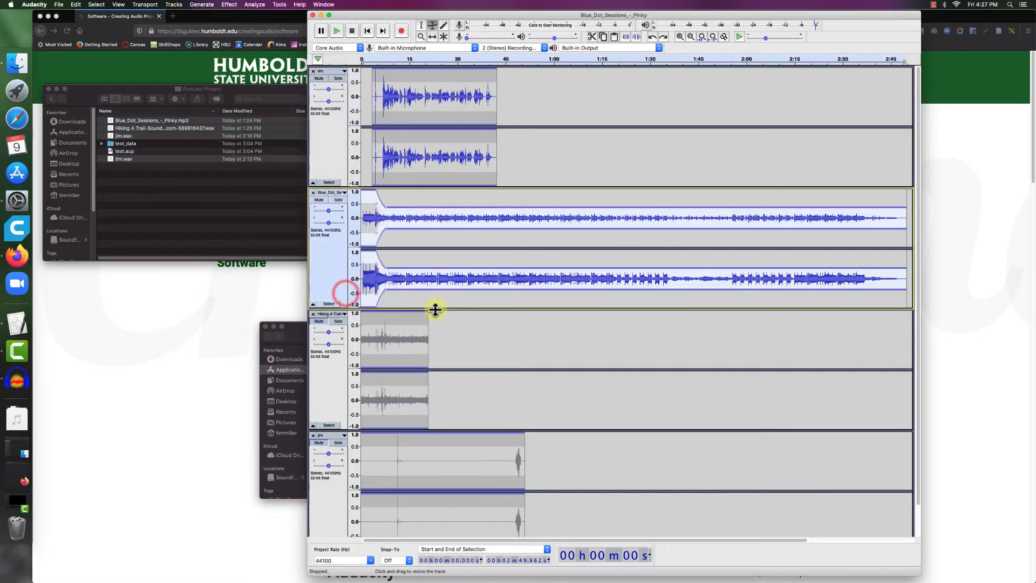
drag(434, 310, 438, 446)
drag(385, 228, 387, 234)
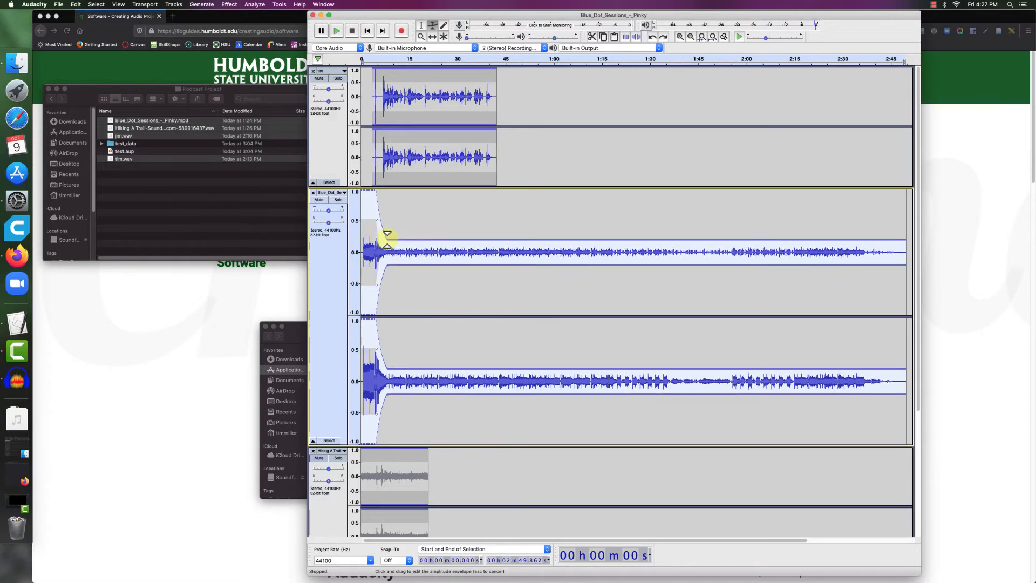
Play the mix from about 10 seconds and fine-tune the music track's envelope after the opening to about 0.3
click(392, 60)
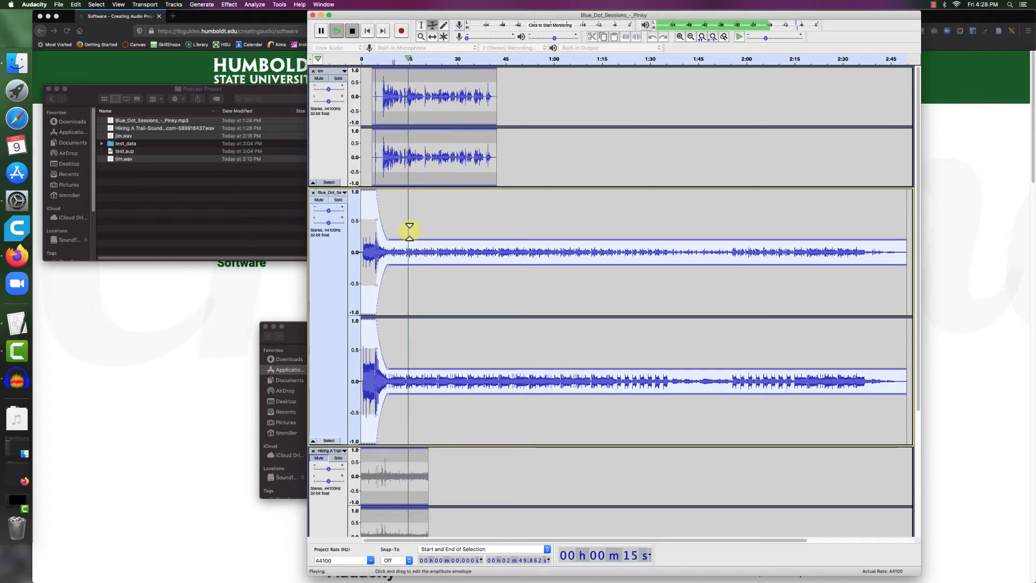
drag(387, 237, 388, 232)
click(396, 58)
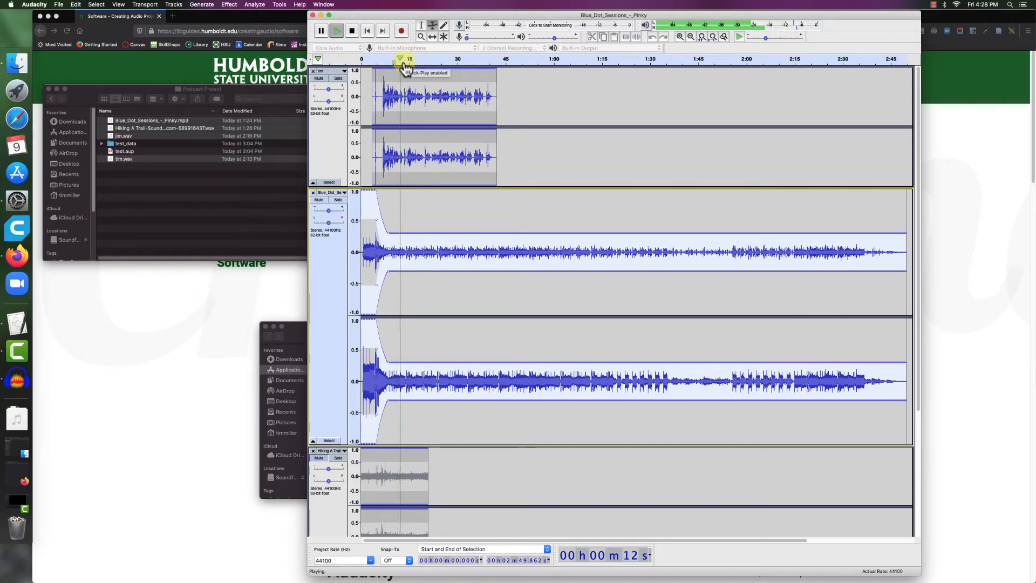
key(space)
drag(388, 234, 387, 235)
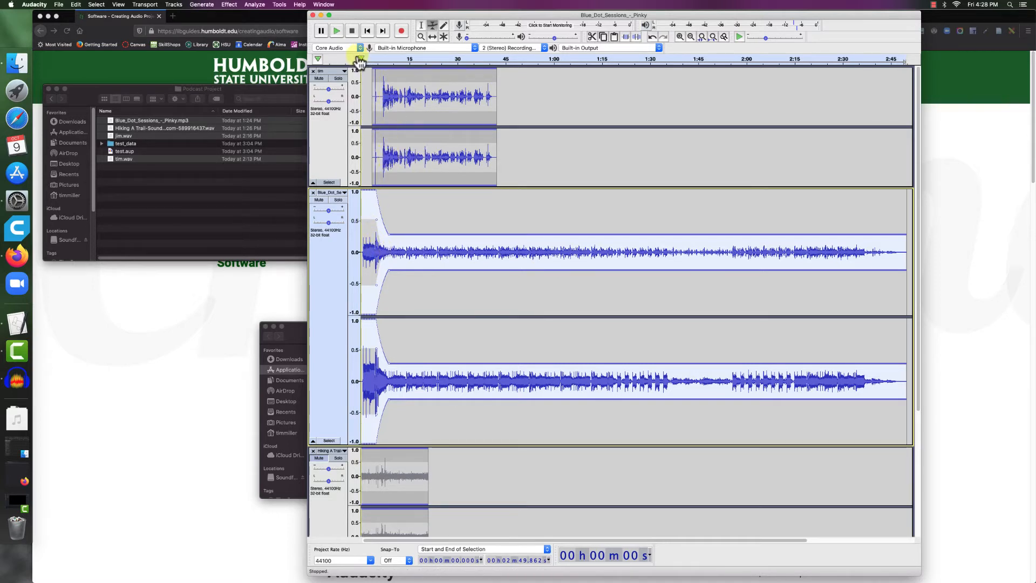
Play the mix from the start to check the music fading under the tim voice, and stop the playback
click(368, 31)
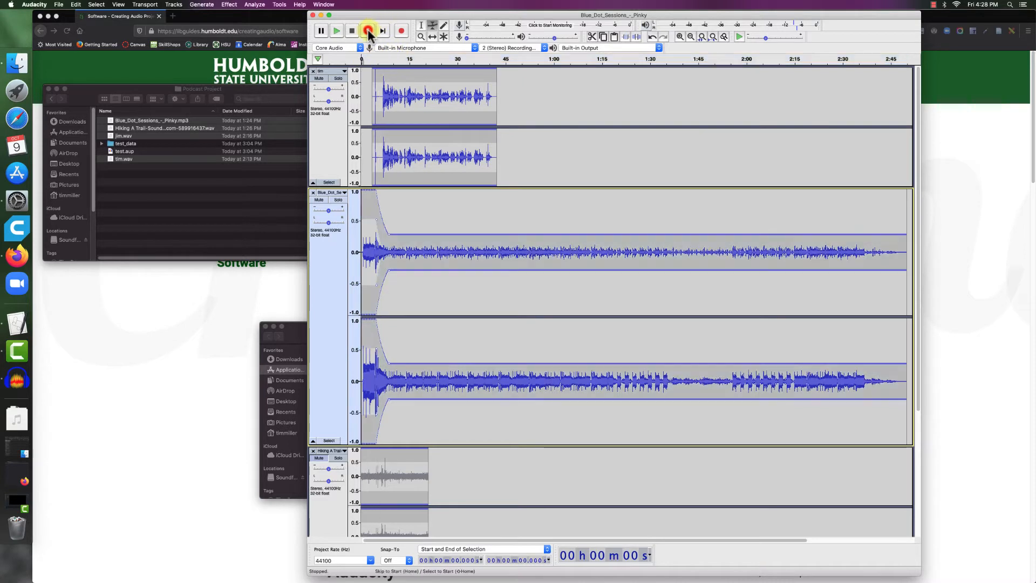
click(337, 30)
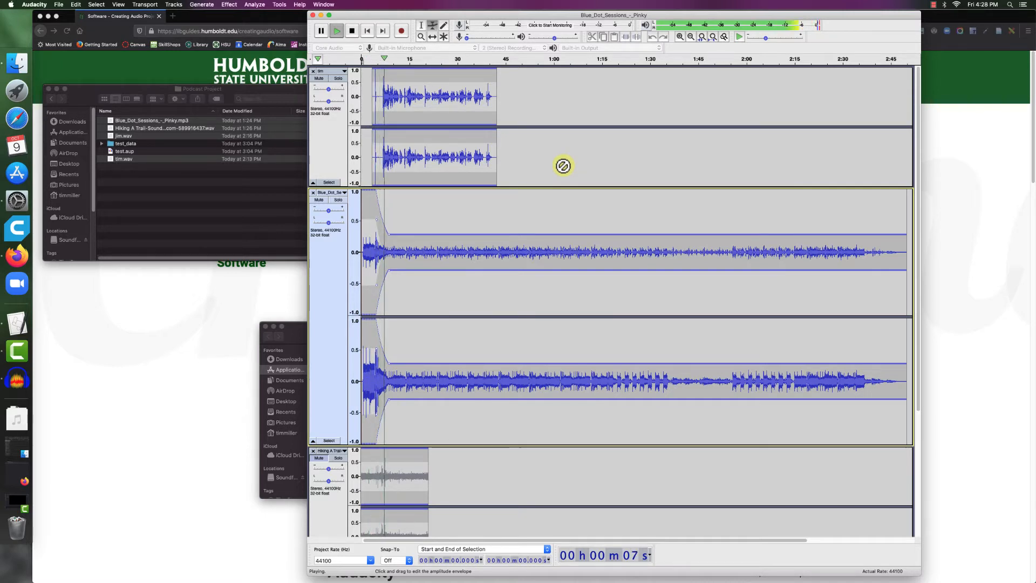
key(space)
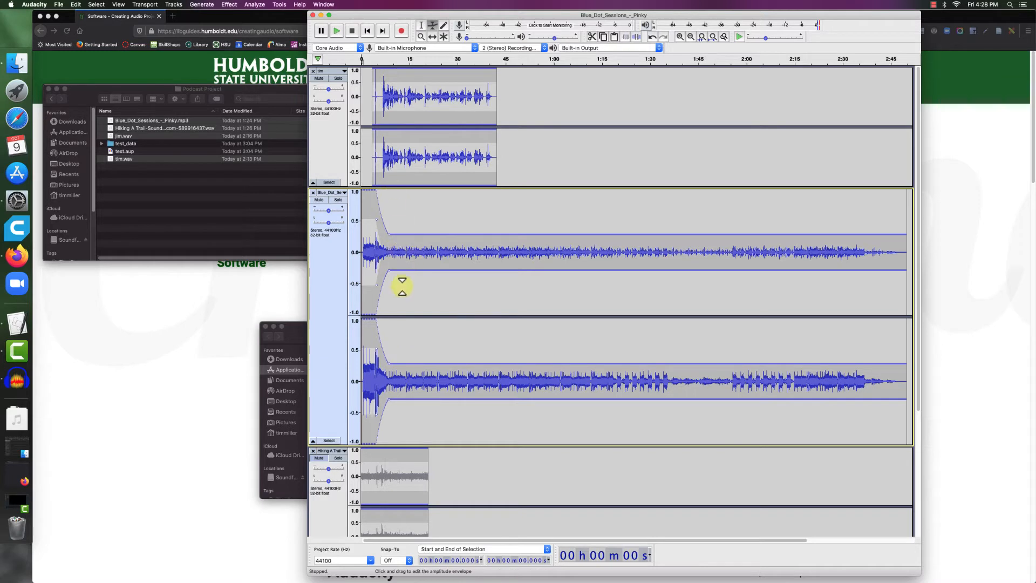
Play the mix from about 13, 16 and 12 seconds to find a spot in the voice track, pausing at about 15 seconds
scroll(404, 309, down, 1)
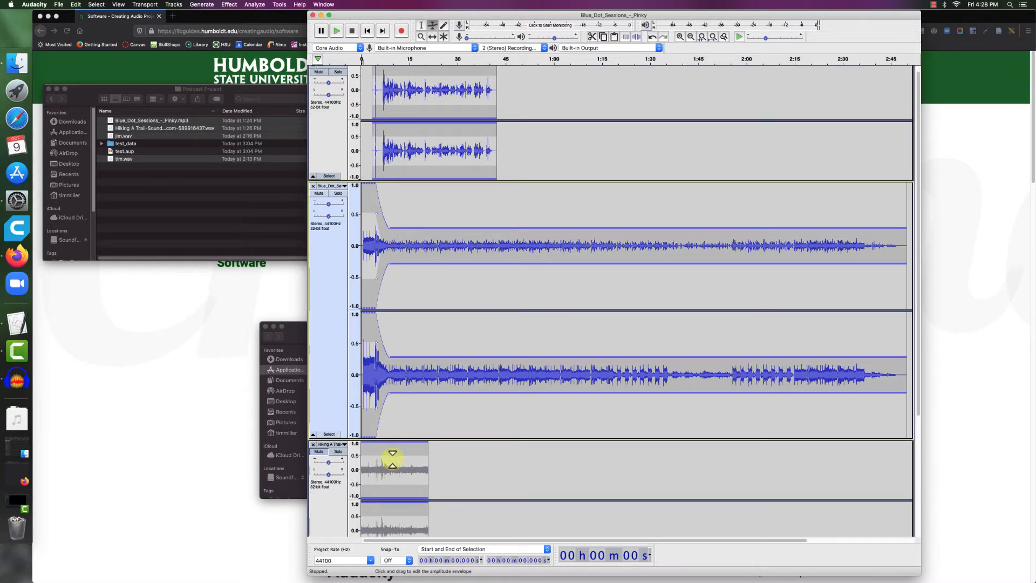
click(403, 60)
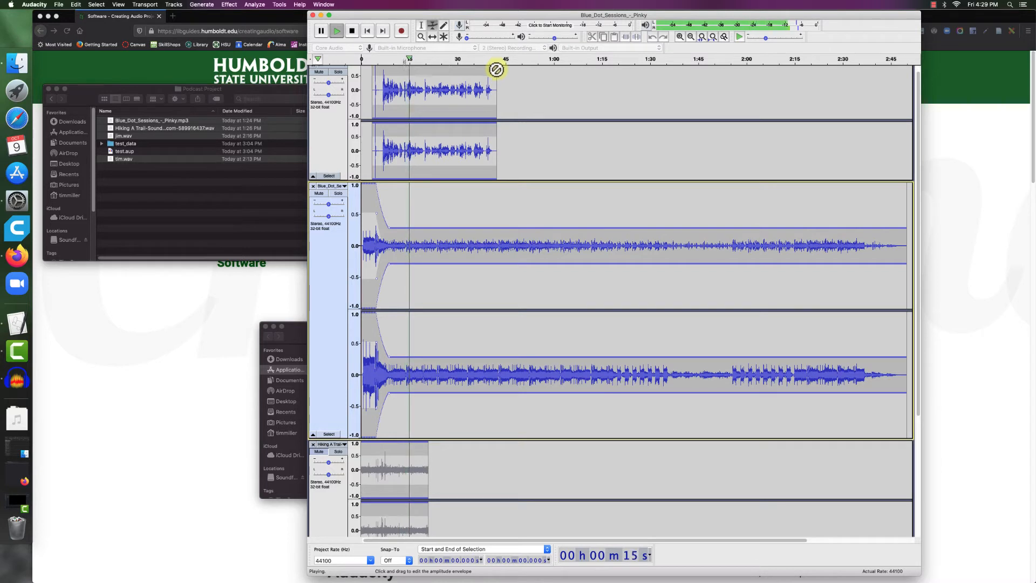
click(416, 62)
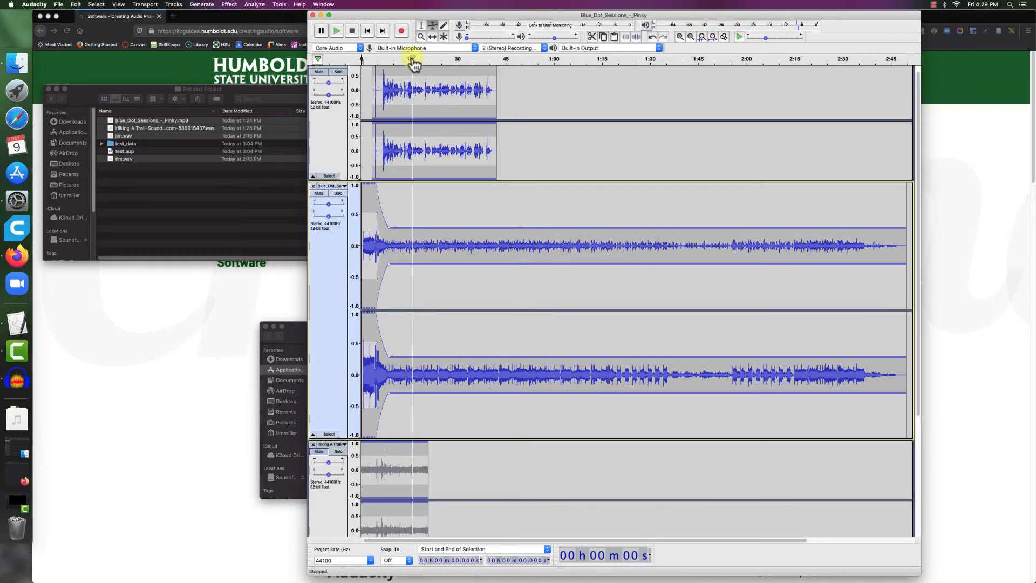
click(414, 61)
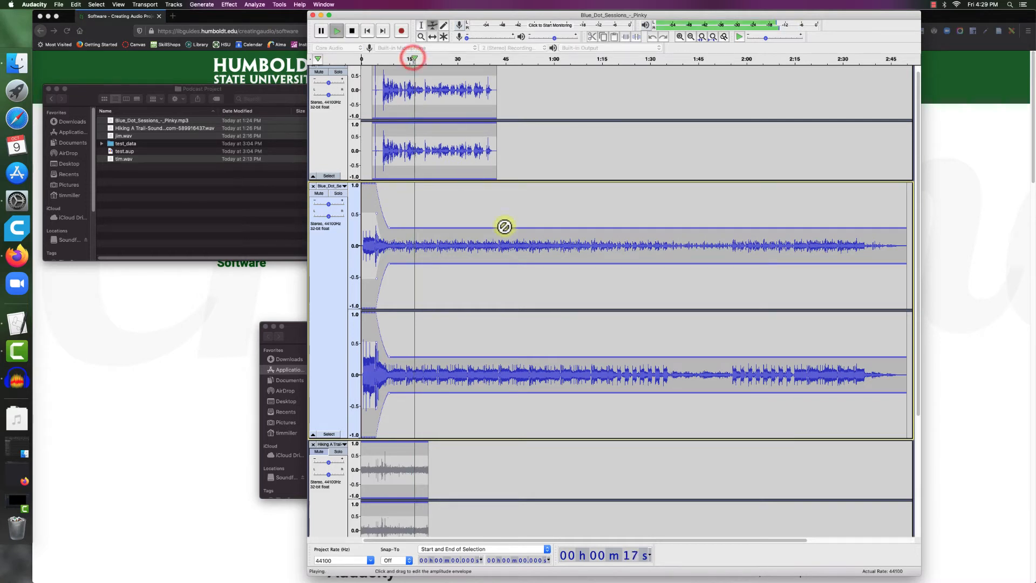
key(space)
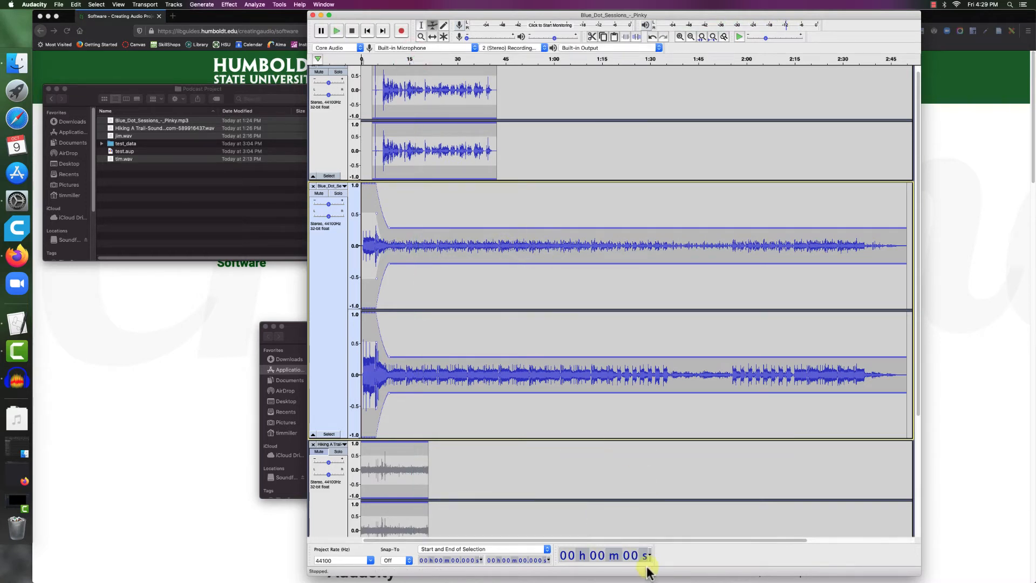
click(400, 60)
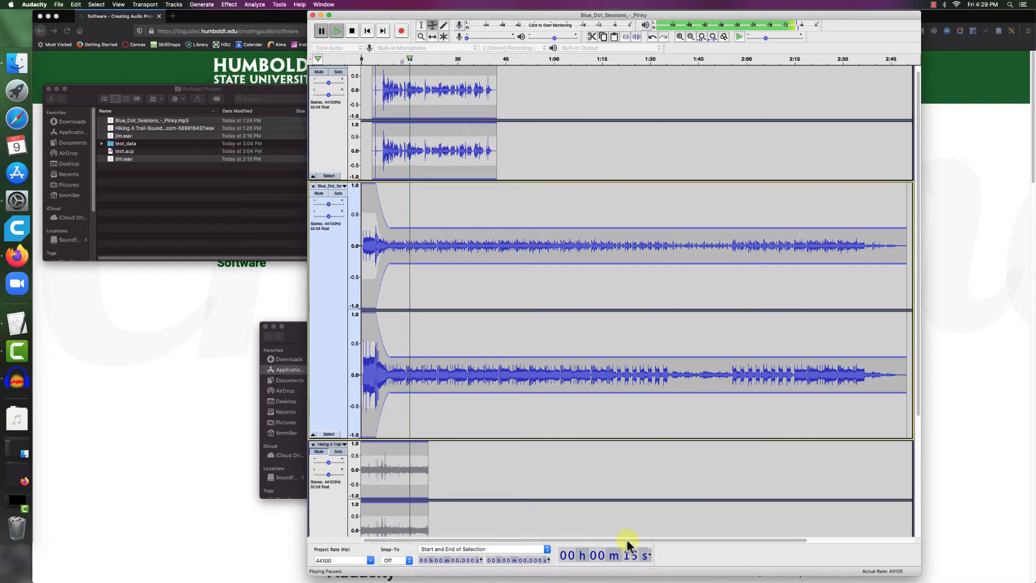
Stop the playback and move the Hiking A Trail clip to start at about 17 seconds
click(430, 38)
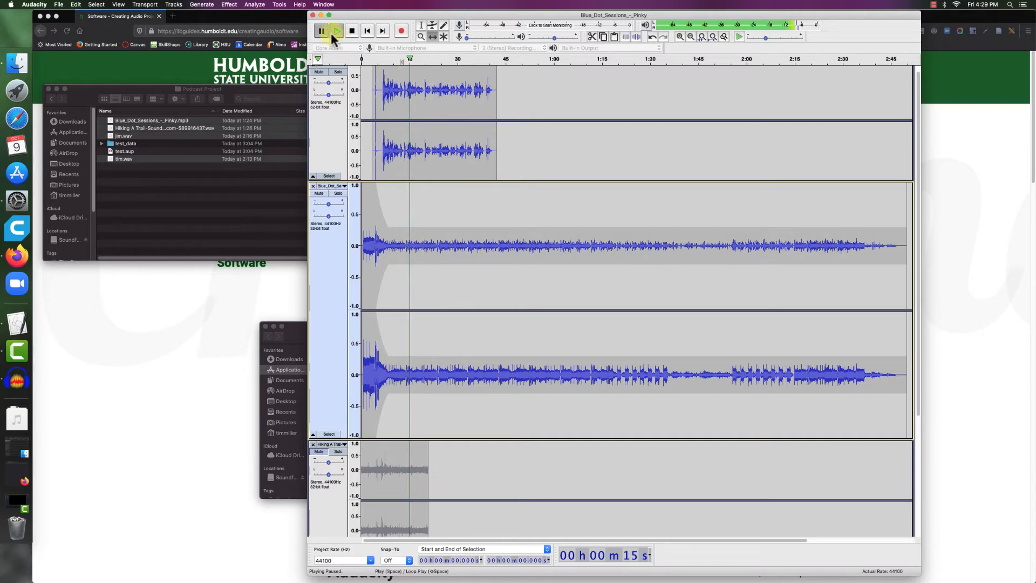
click(353, 31)
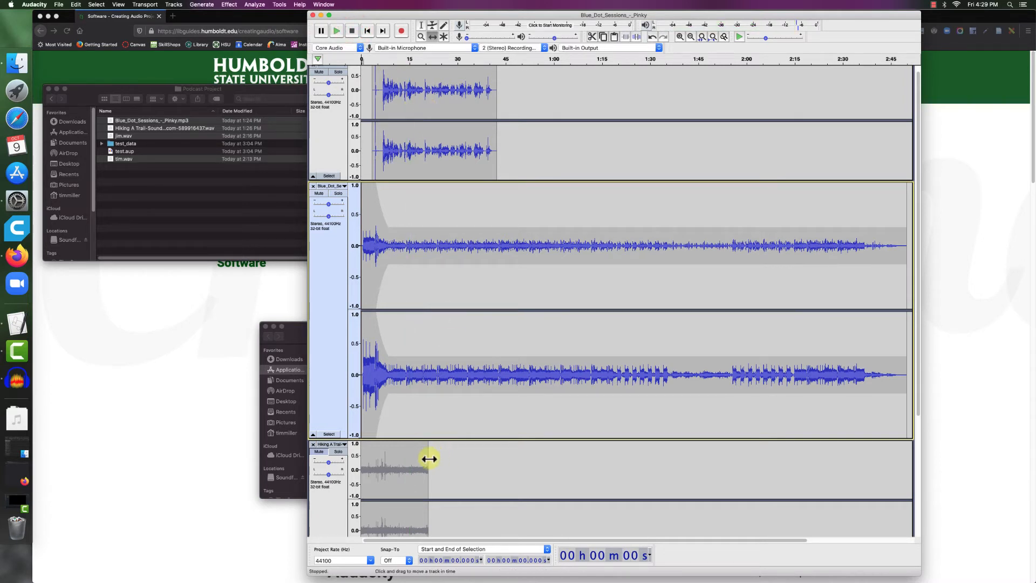
drag(387, 462, 441, 464)
Reduce the music track's height and move the Hiking A Trail track up one place, directly above the music
scroll(365, 456, down, 1)
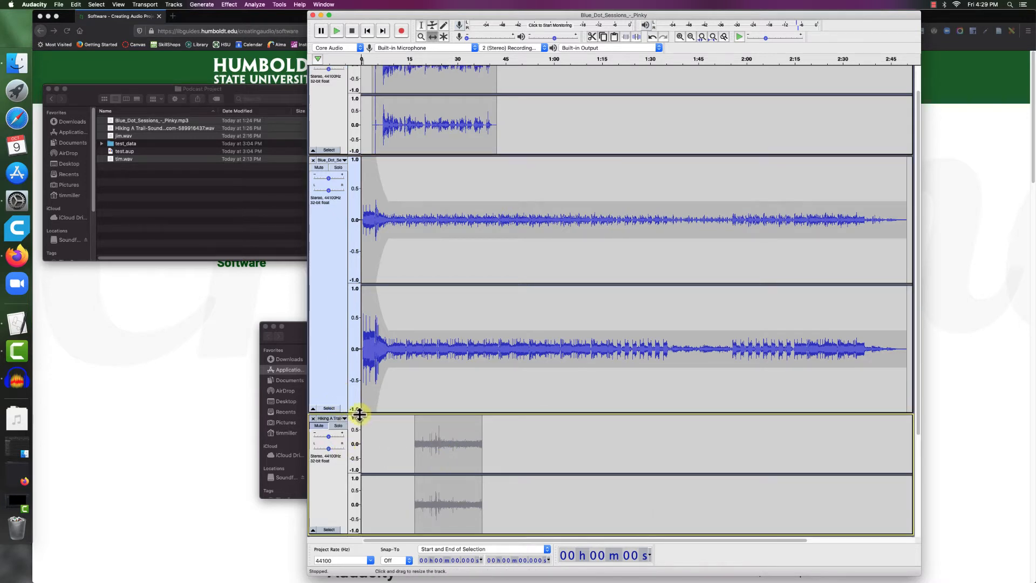
drag(359, 414, 356, 308)
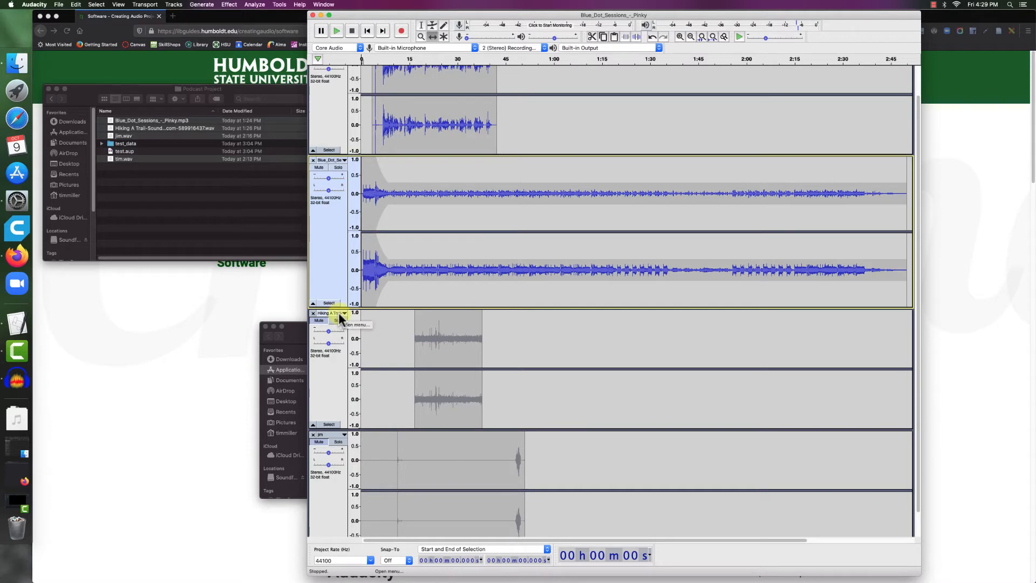
click(338, 312)
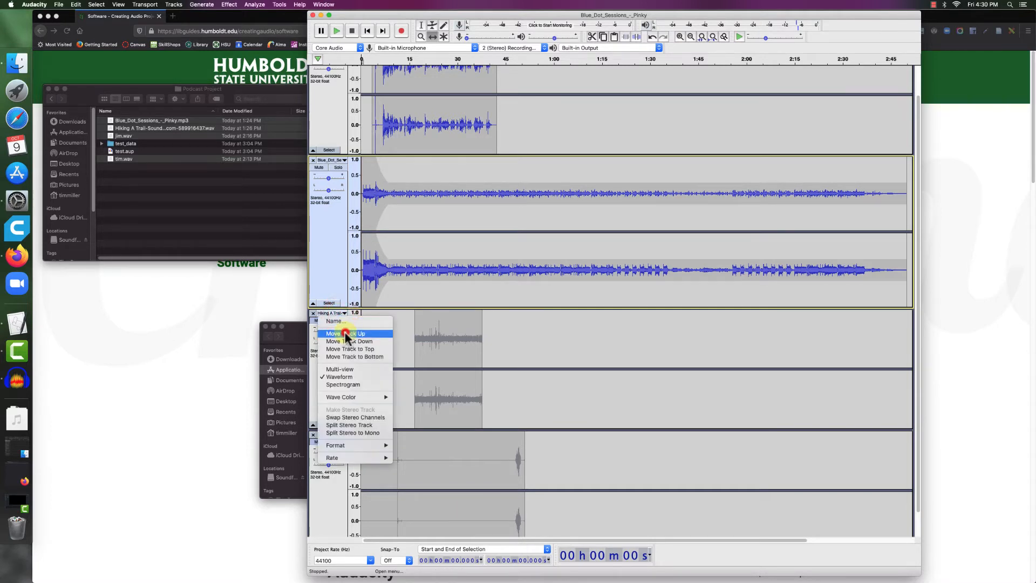
click(345, 332)
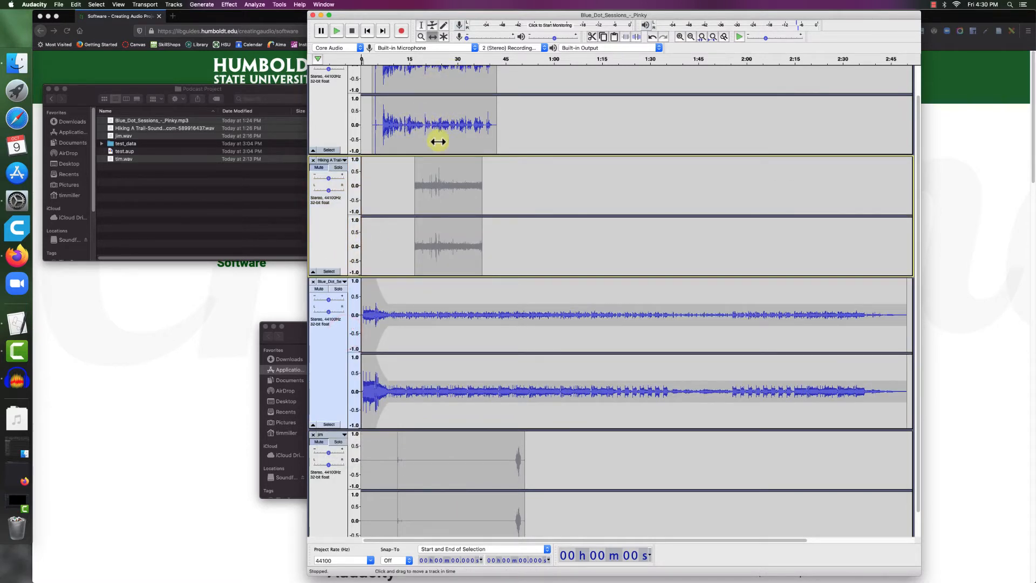
scroll(435, 139, up, 2)
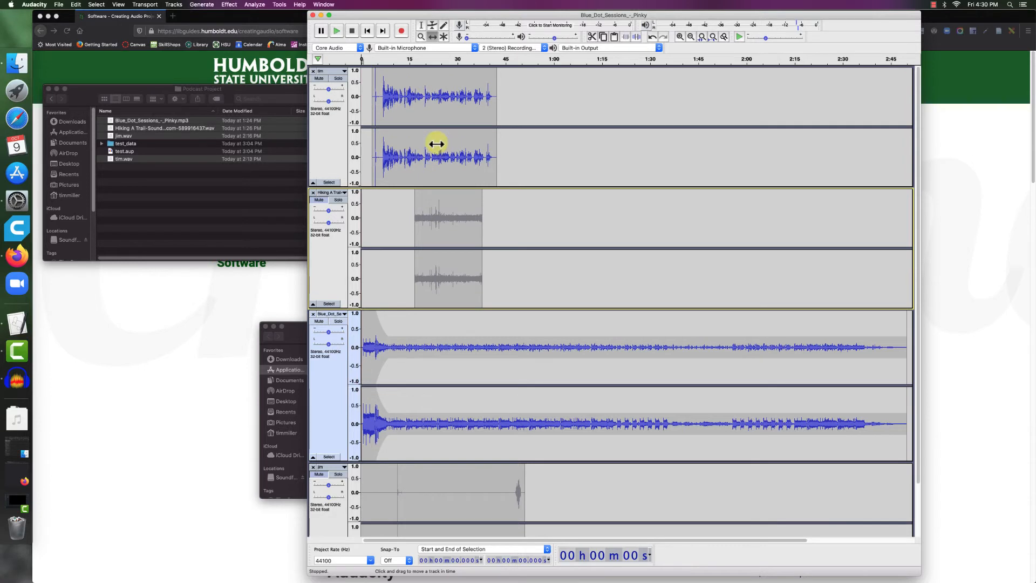
Unmute the Hiking A Trail track, shift its clip to start at about 15.6 seconds, and check the mix from about 13 seconds
click(318, 199)
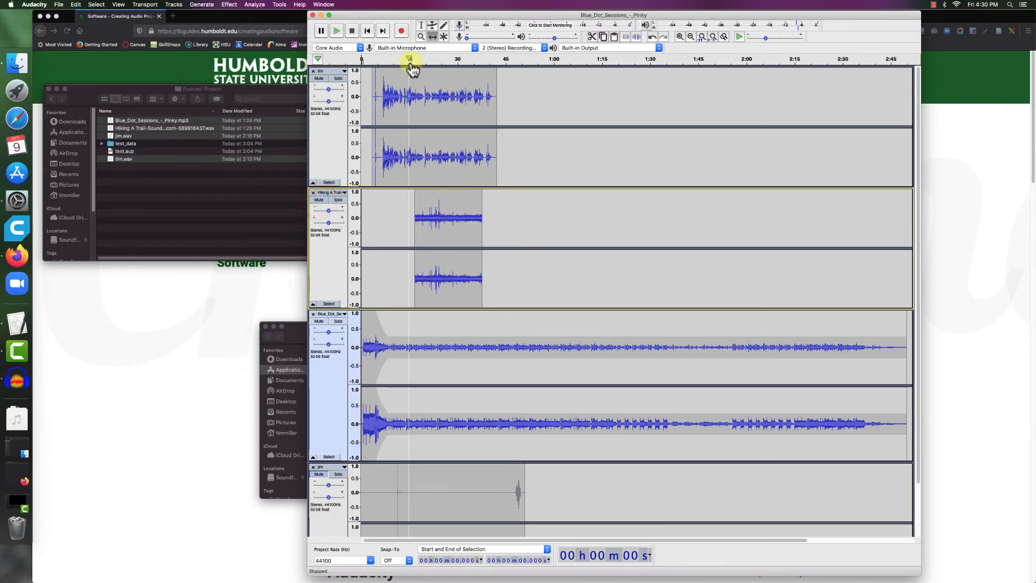
drag(430, 205, 427, 206)
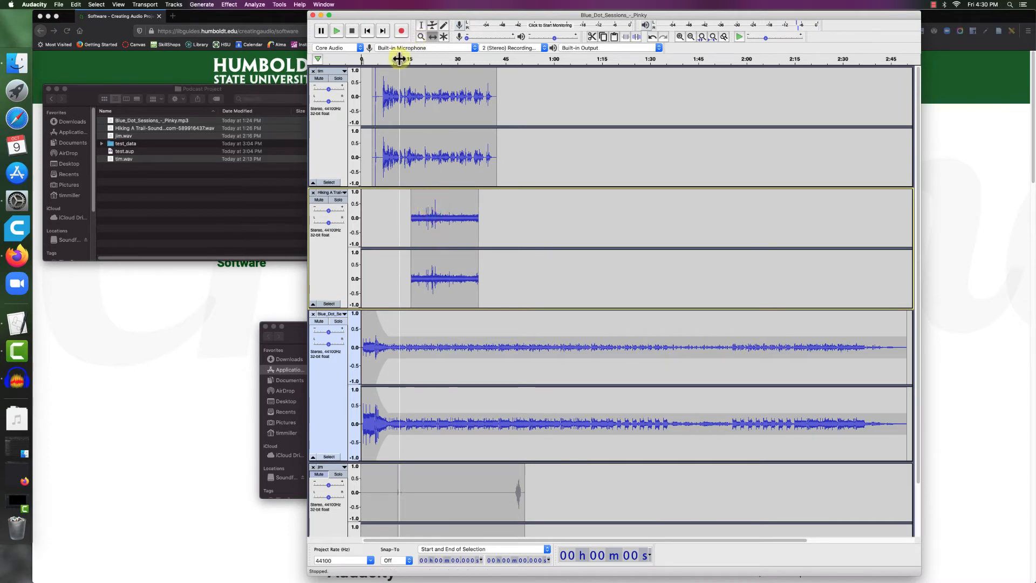
click(402, 59)
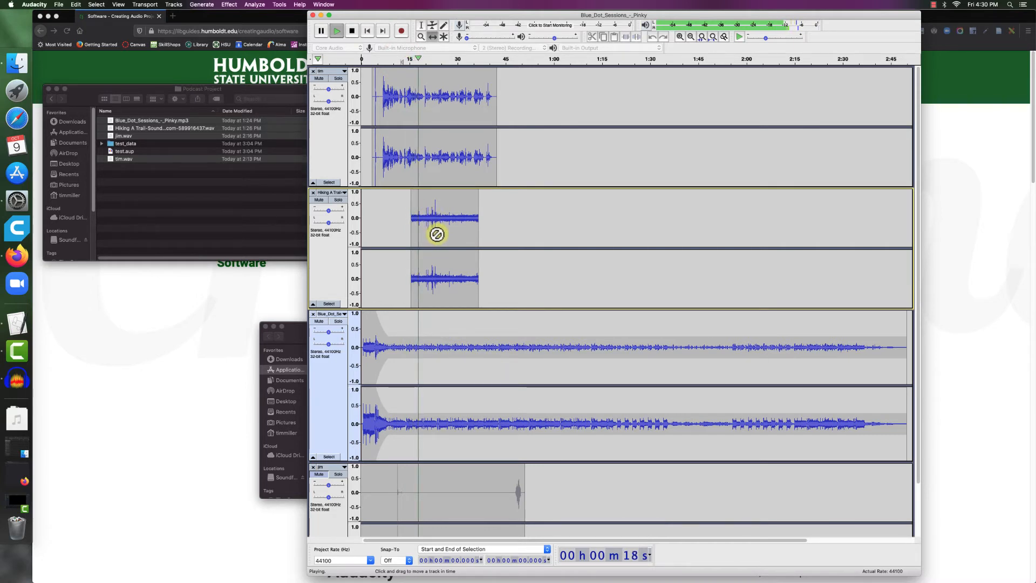
key(space)
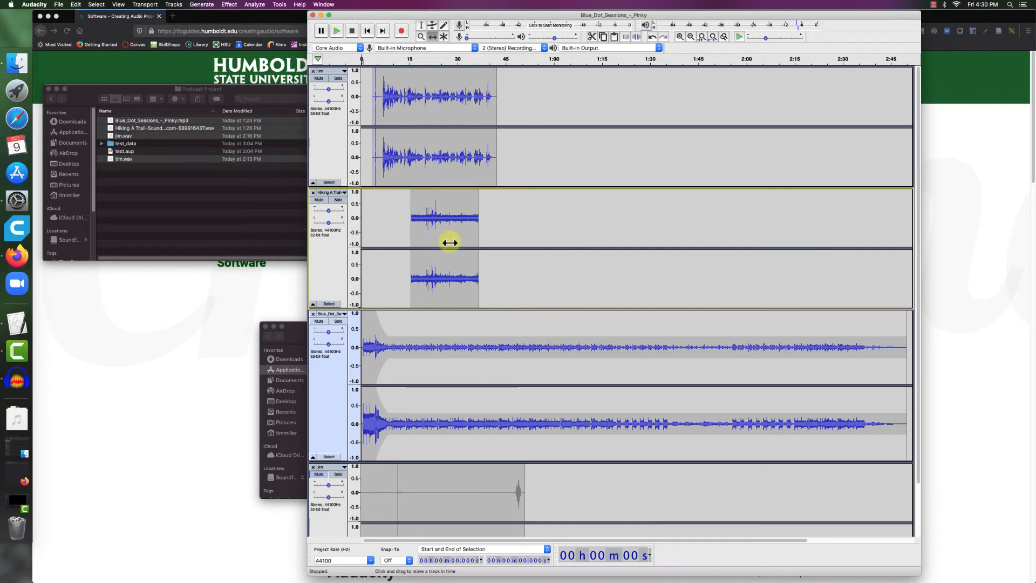
Amplify the whole Hiking A Trail clip by -10 dB and play the mix from about 18 seconds to check it
click(423, 27)
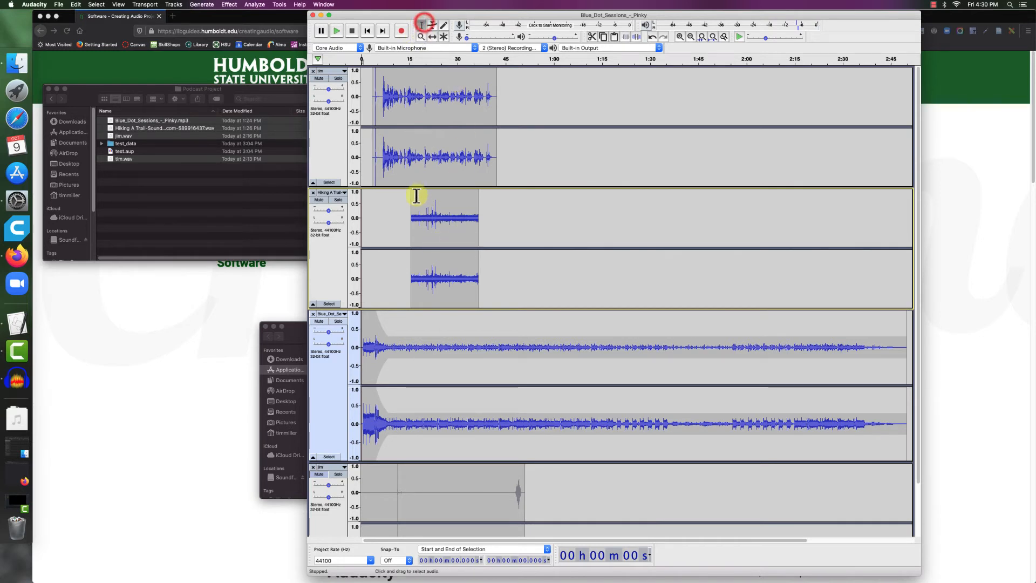
double_click(416, 204)
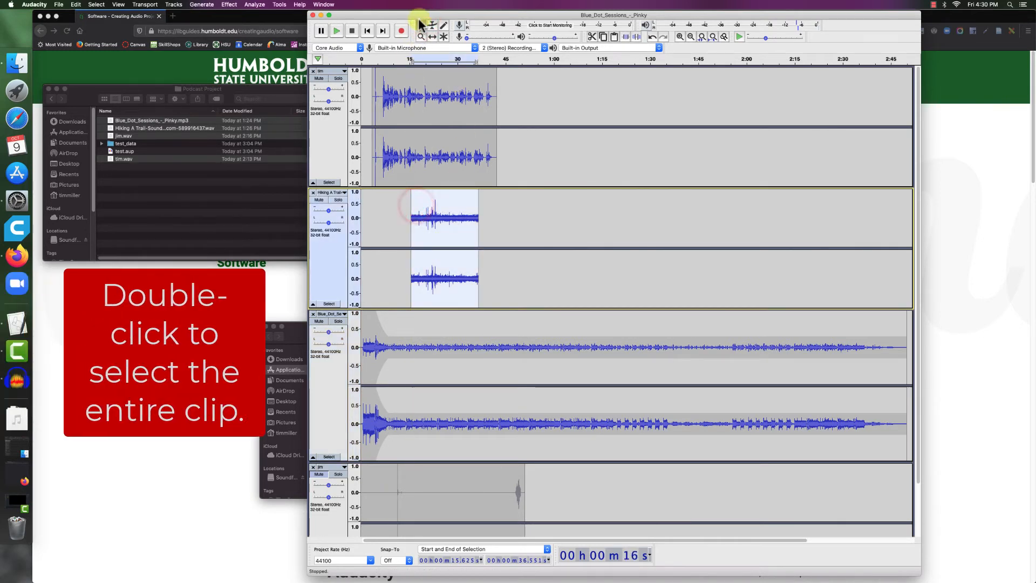
double_click(429, 199)
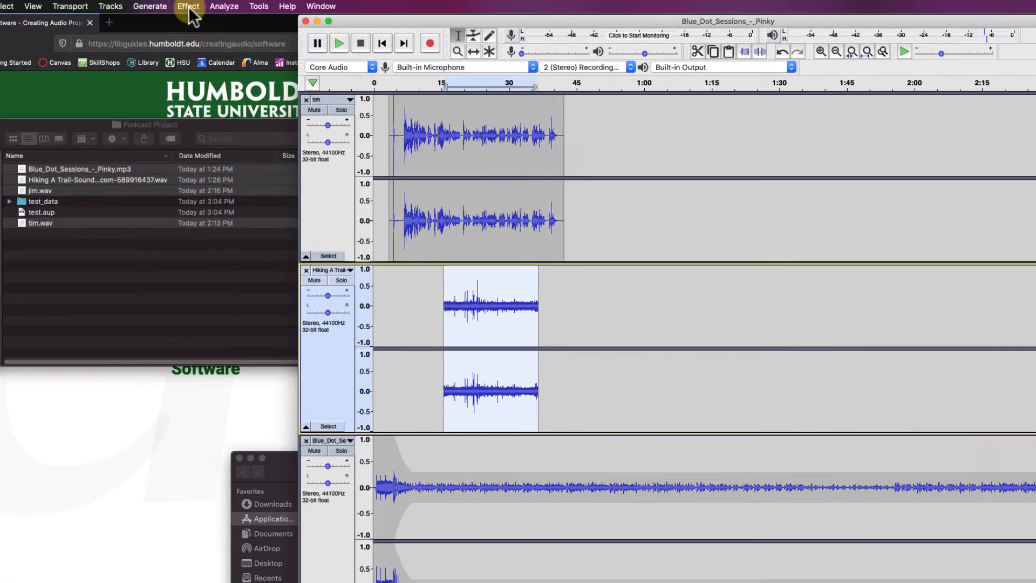
click(229, 6)
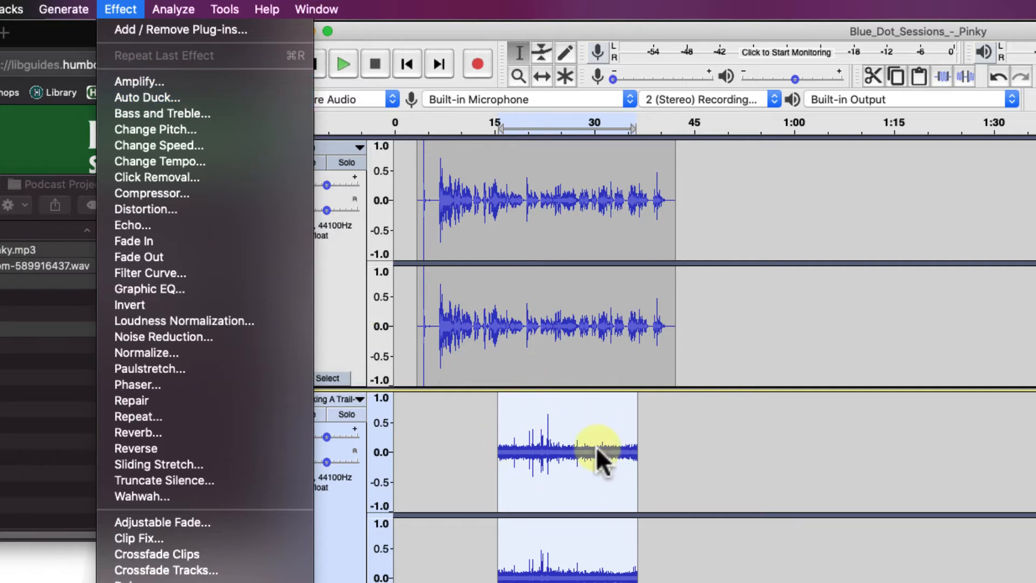
click(133, 82)
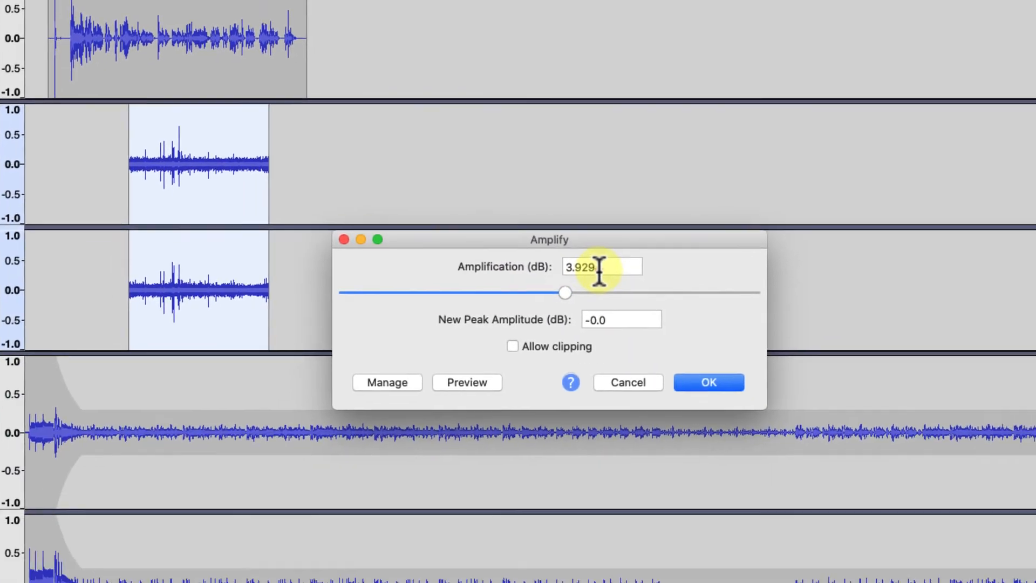
double_click(966, 554)
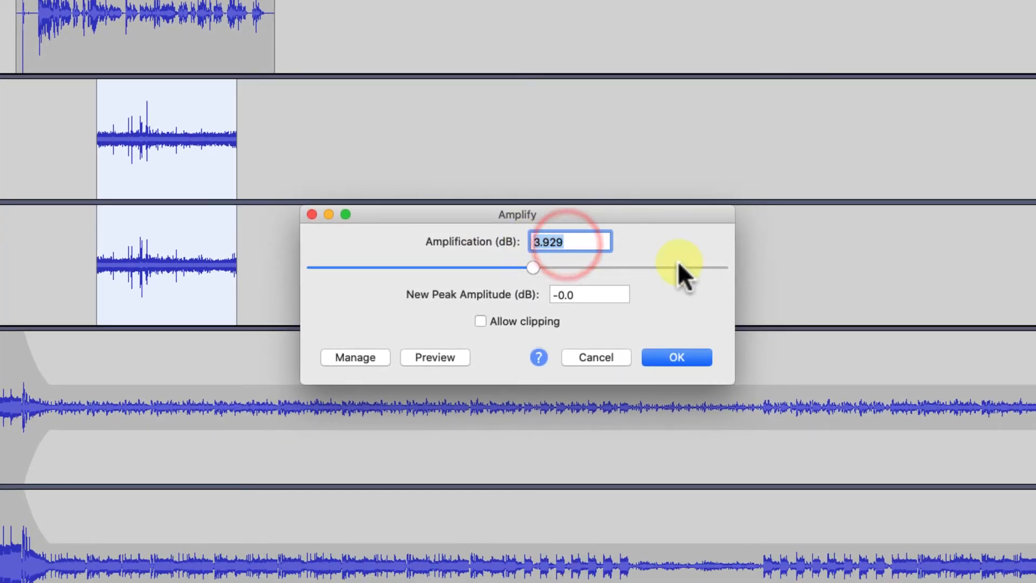
text(-10)
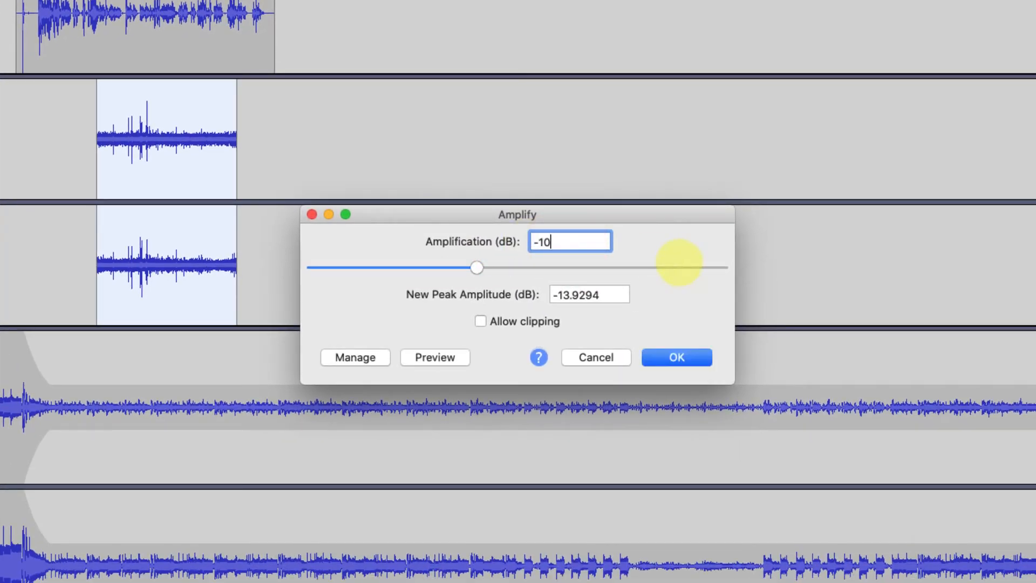
click(668, 358)
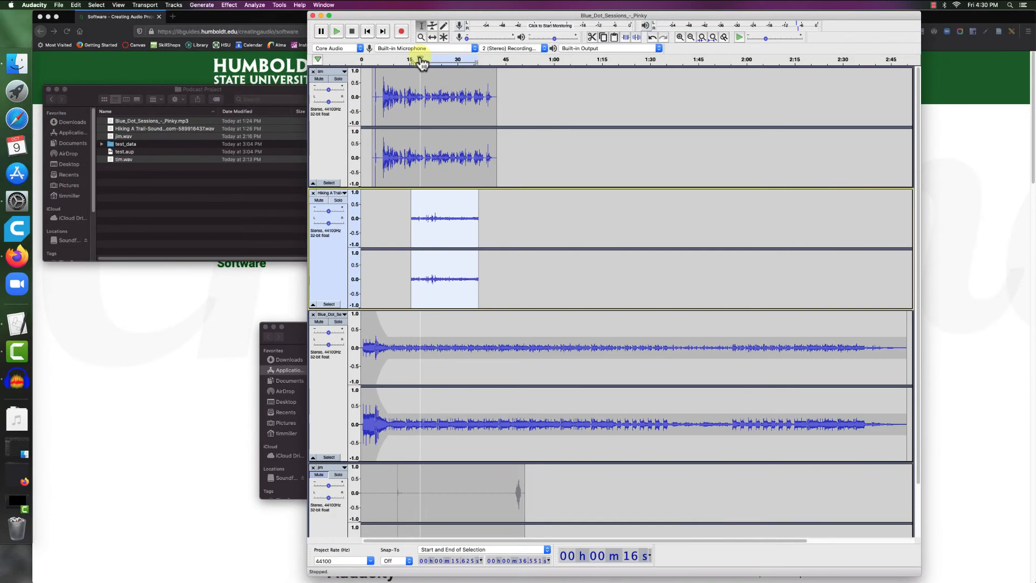
click(420, 57)
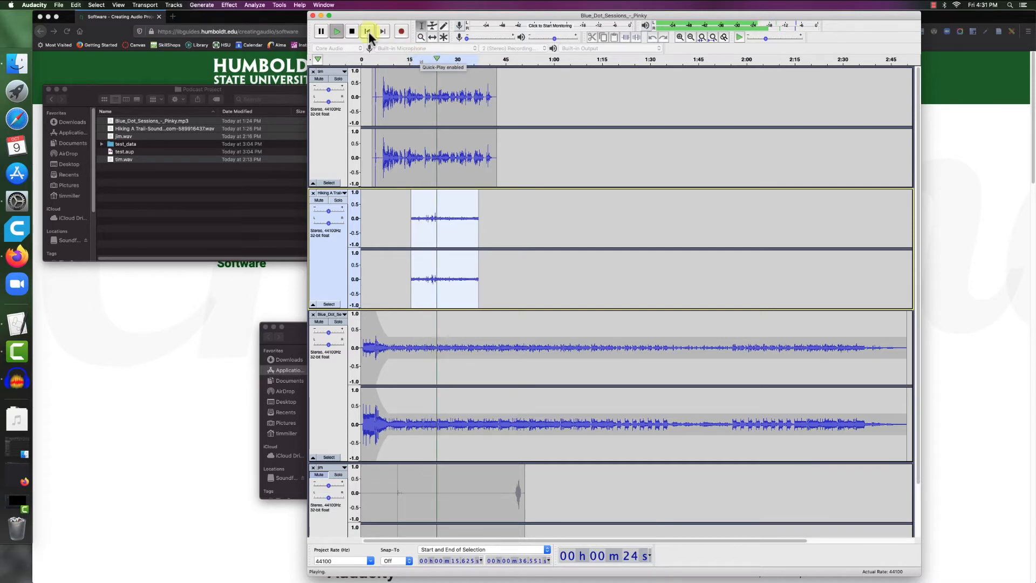
click(353, 32)
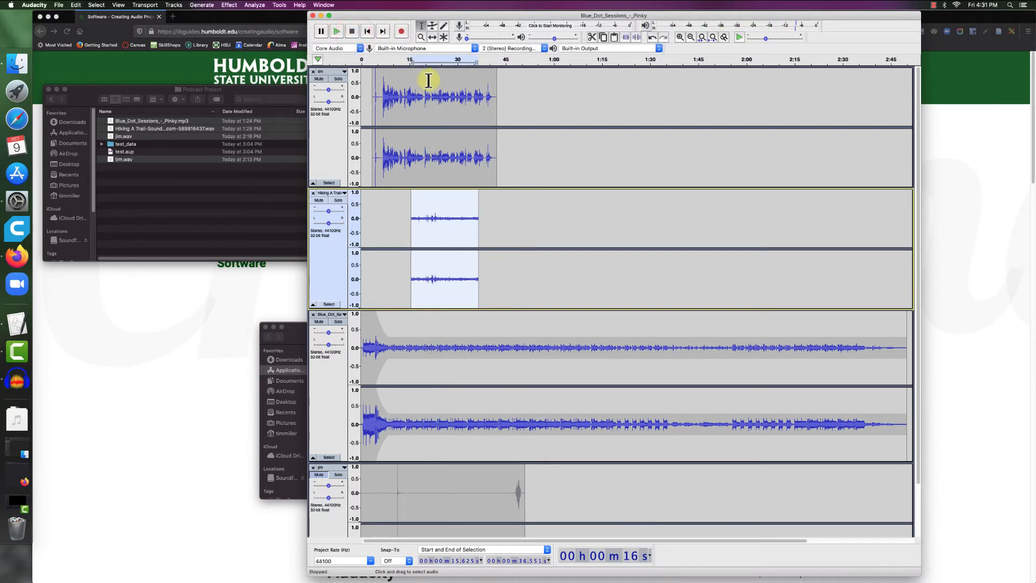
Select the whole tim voice clip and play the mix from about 21 seconds to judge the voice level
double_click(390, 79)
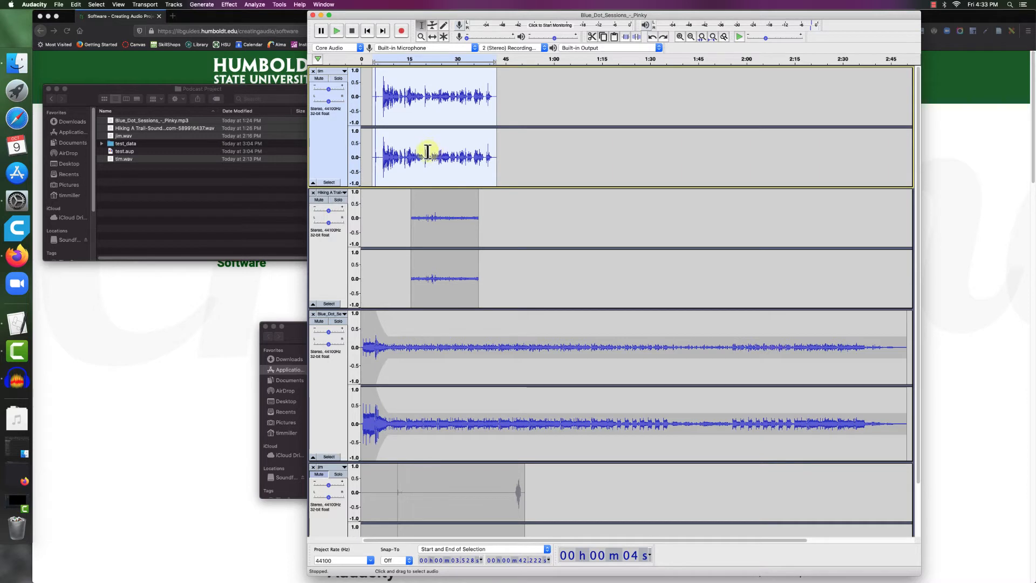
click(429, 58)
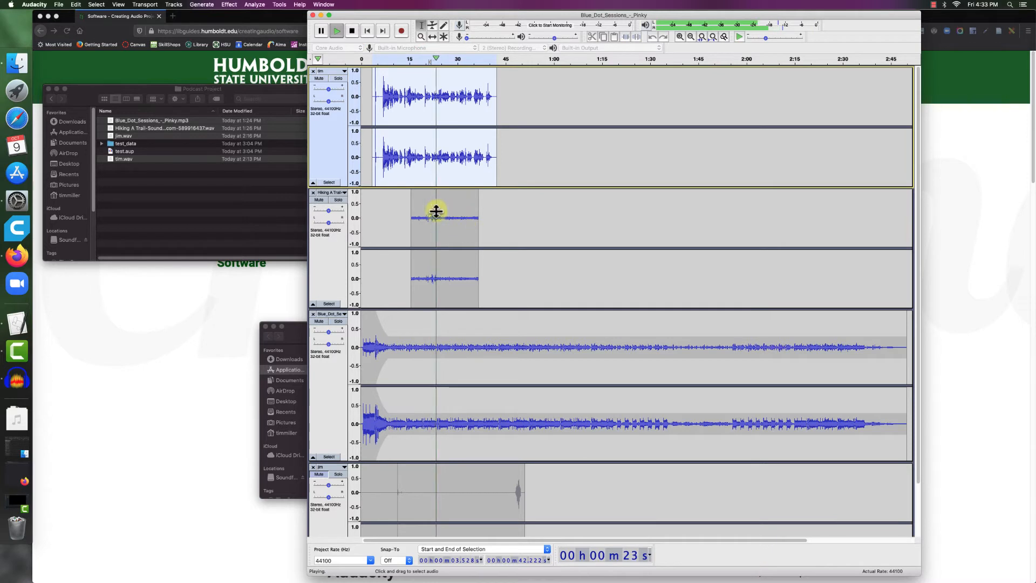
key(space)
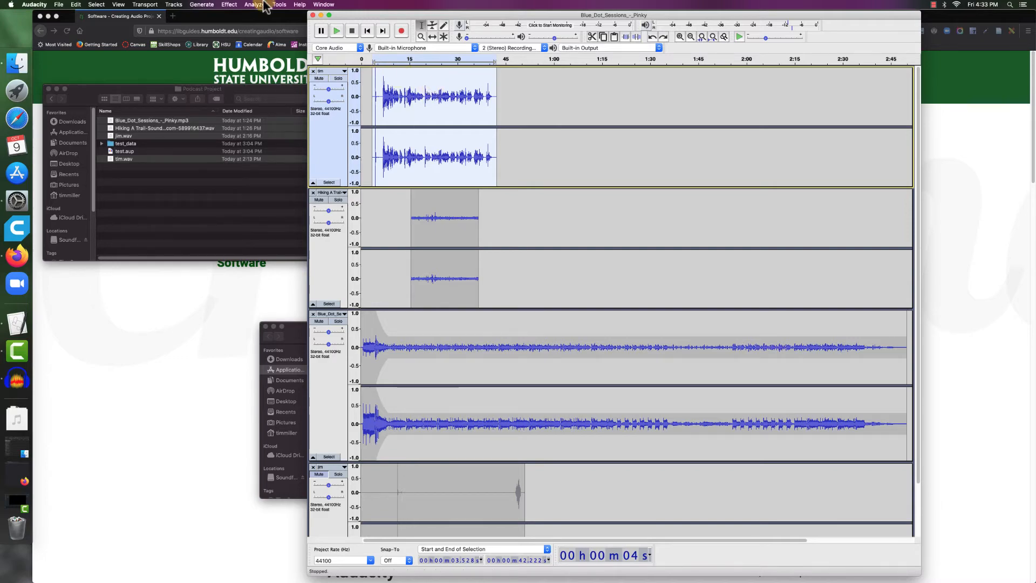
Apply the Compressor to the tim clip with a -12 dB threshold and 2:1 ratio, and play the mix from about 21 seconds
click(229, 4)
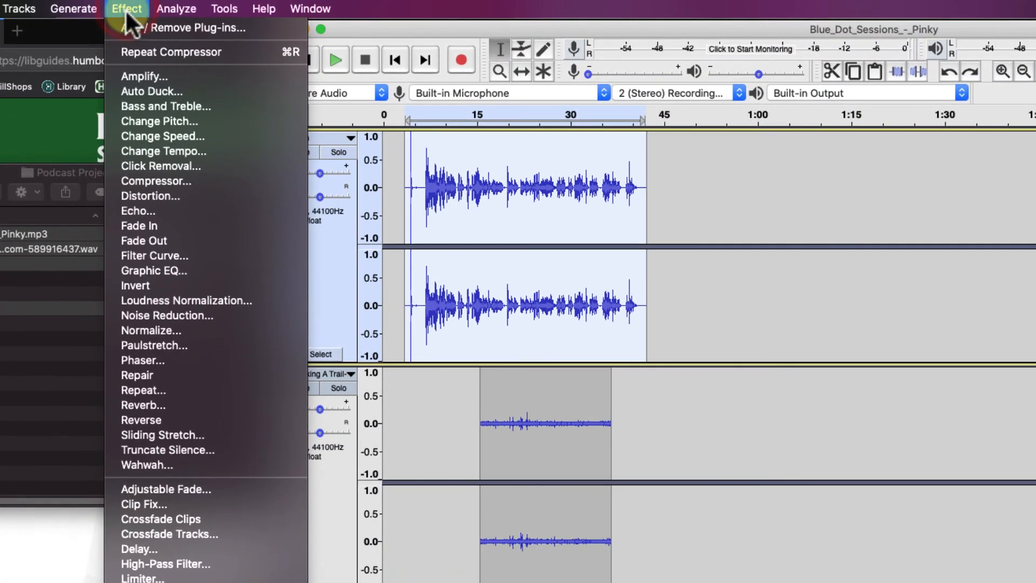
click(162, 181)
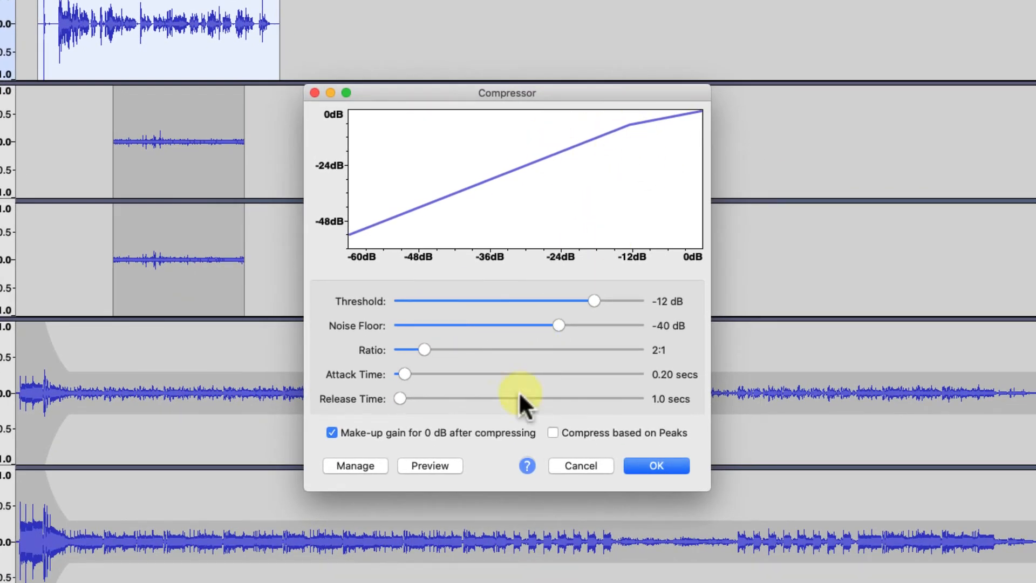
click(654, 465)
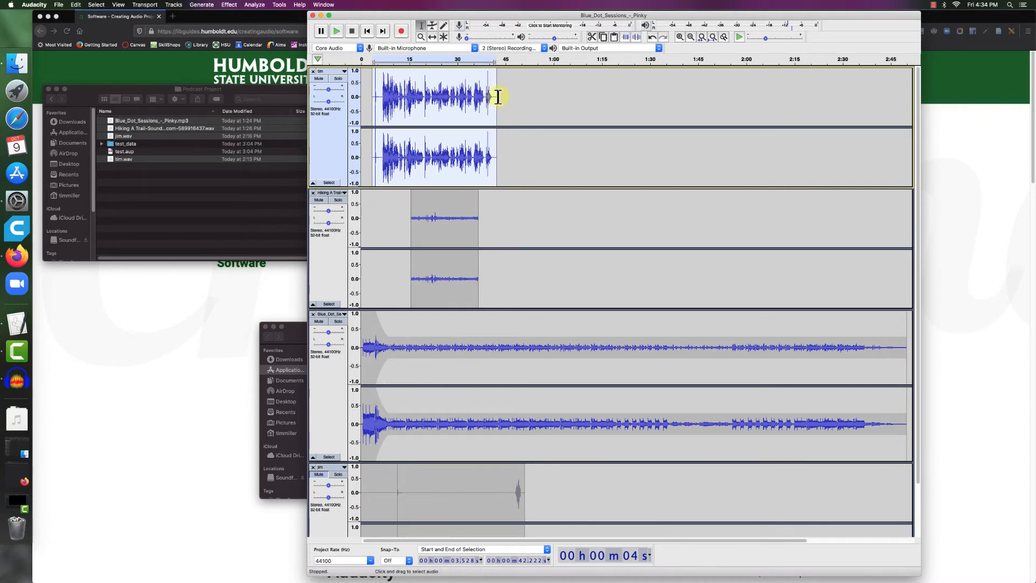
click(428, 57)
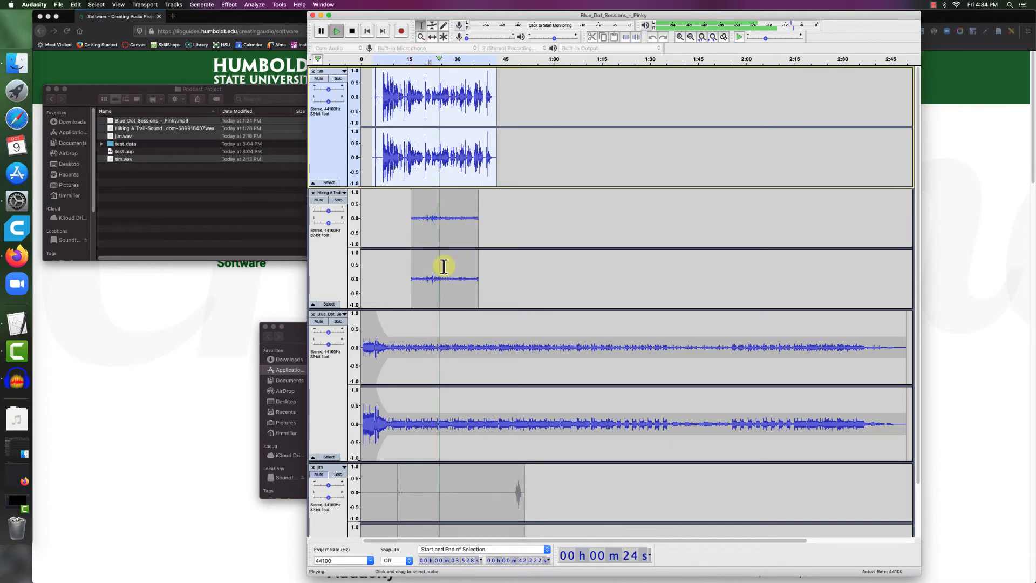
click(352, 31)
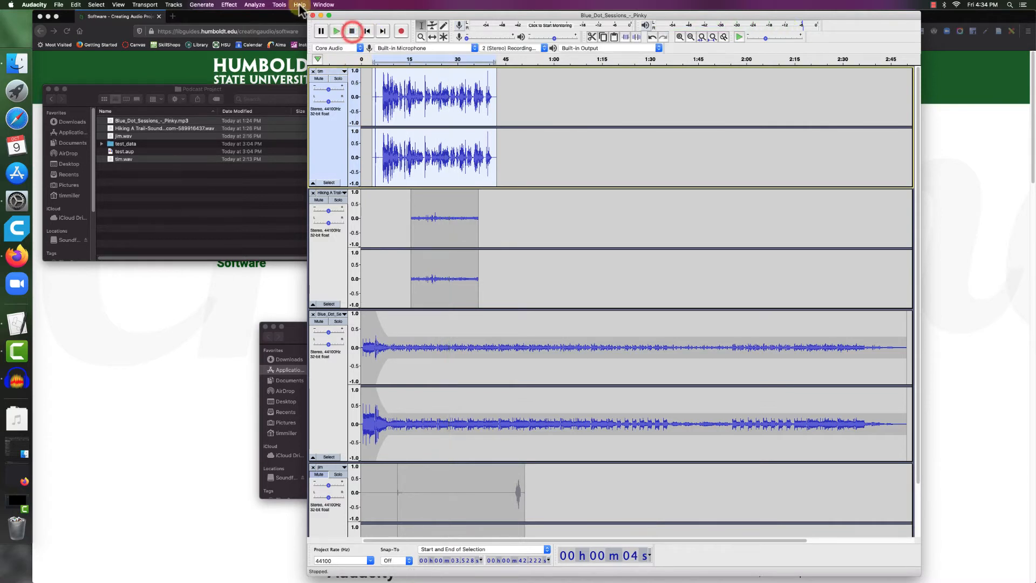
Amplify the tim voice clip with clipping allowed and play the mix from about 23 seconds to check its loudness
click(229, 5)
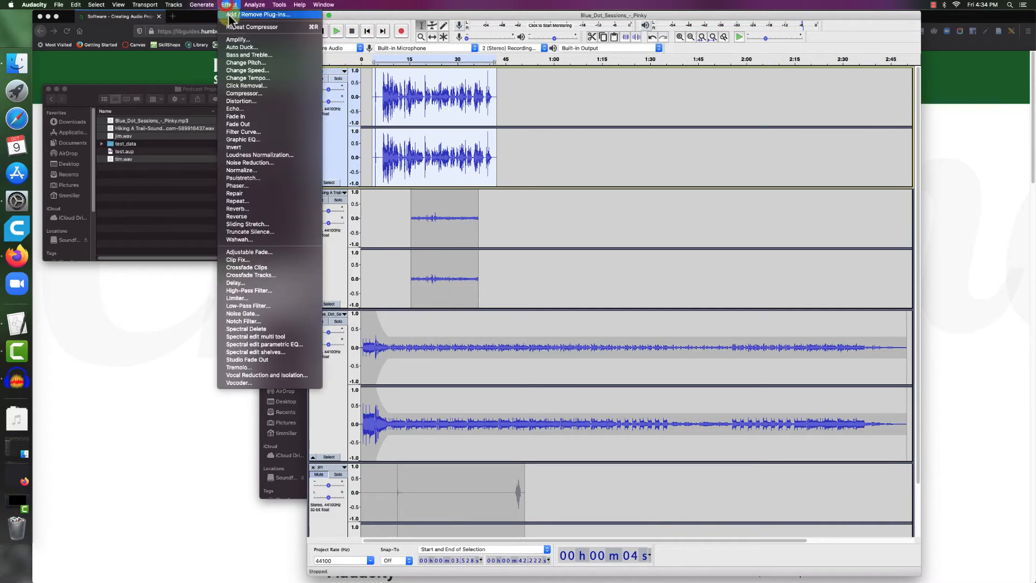
click(236, 39)
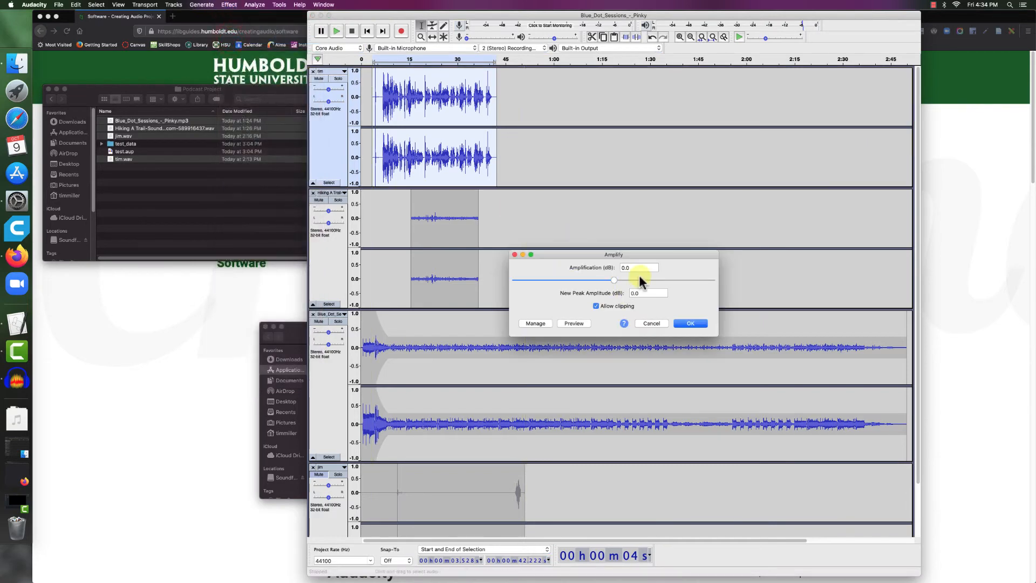
click(623, 268)
click(689, 324)
click(435, 105)
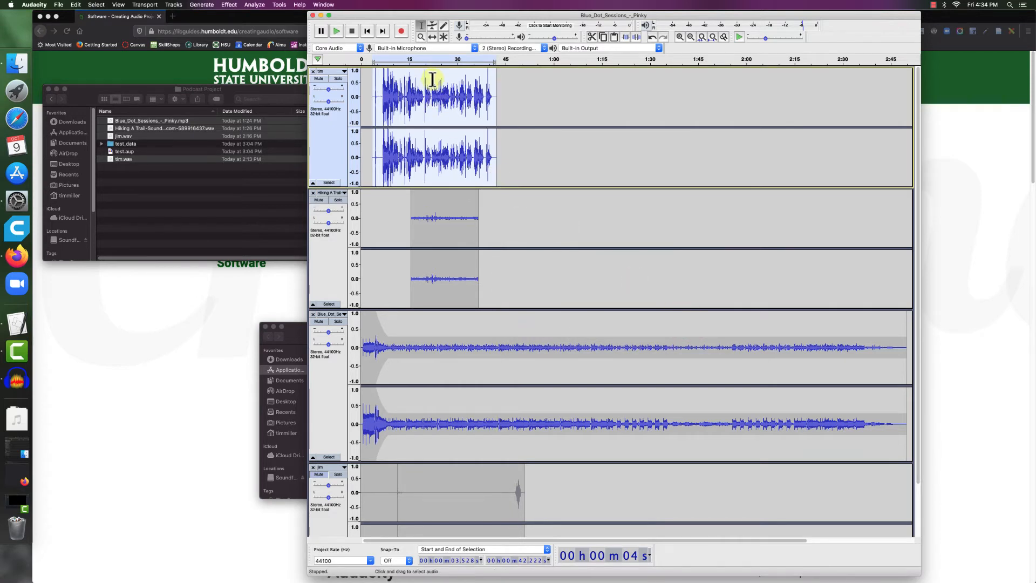
click(432, 79)
click(436, 60)
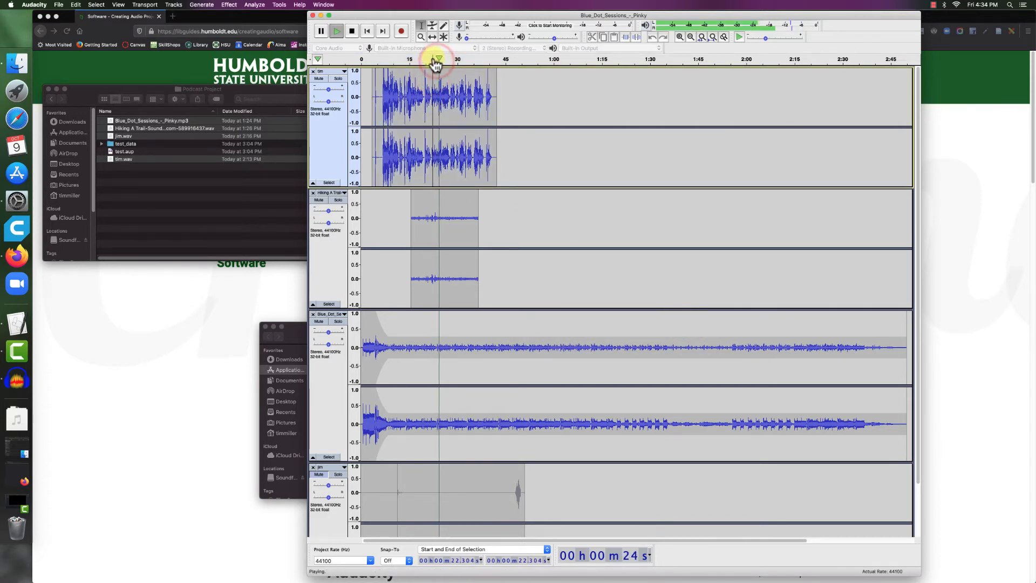
click(352, 31)
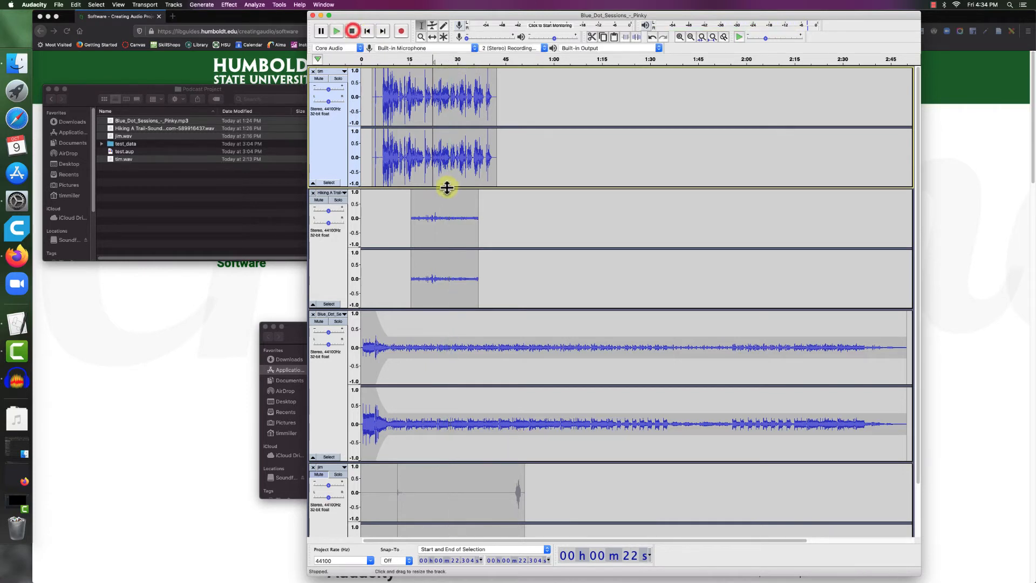
Apply a Fade In to about the first 3 seconds of the Hiking A Trail clip
click(442, 206)
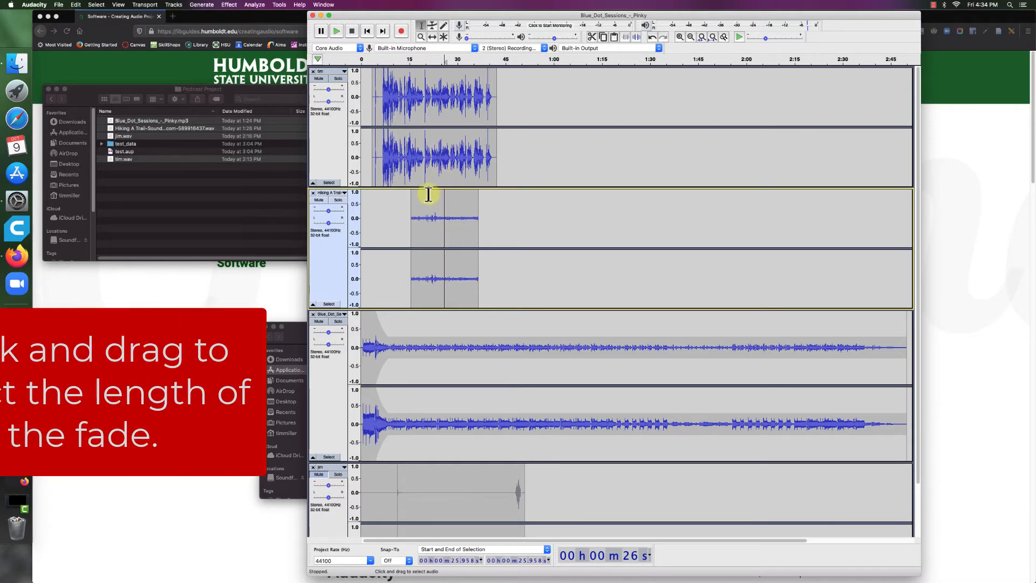
drag(422, 200, 410, 200)
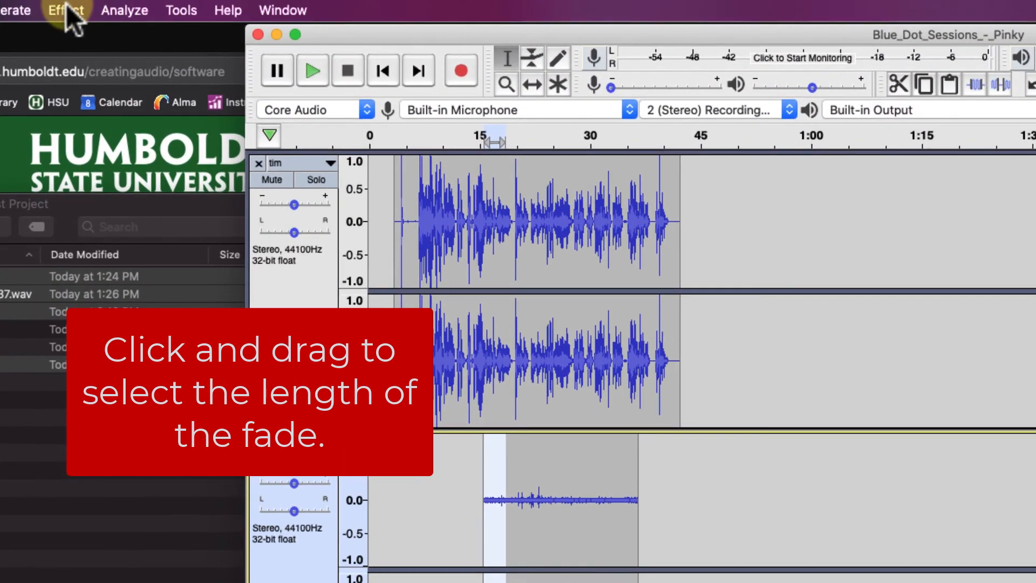
click(65, 10)
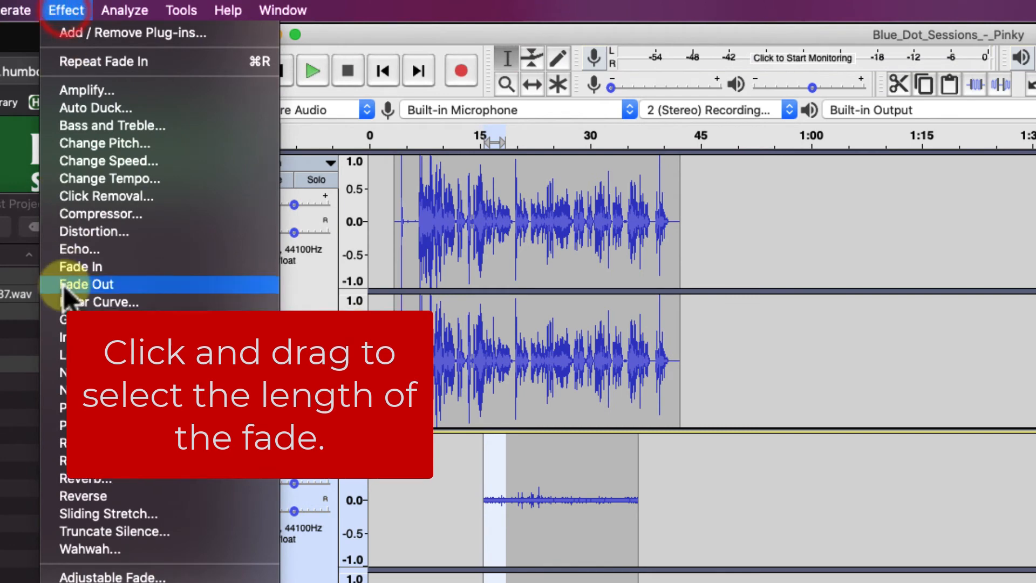
click(64, 271)
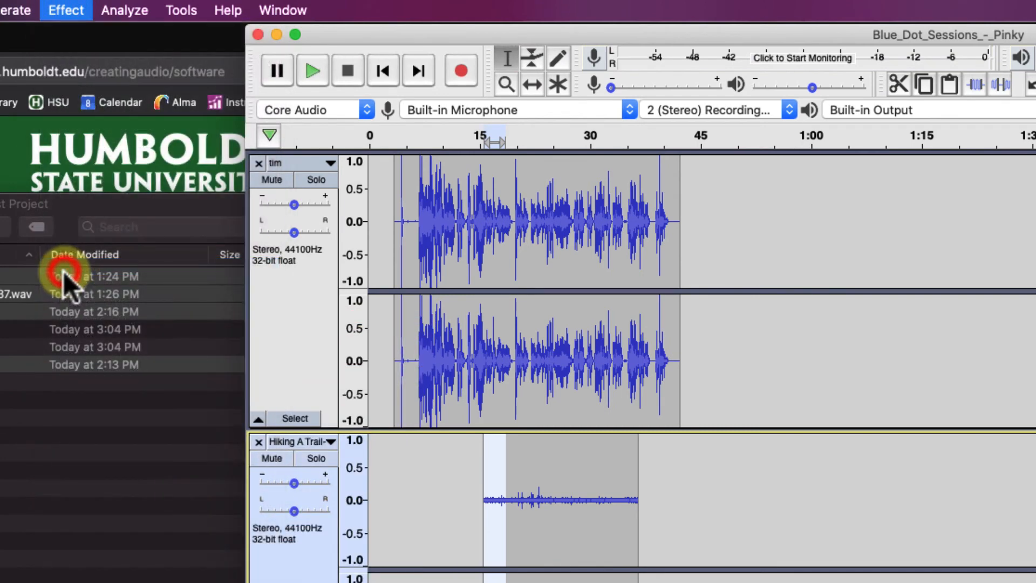
Apply a Fade Out to the end of the Hiking A Trail clip, from about 33.9 to 36.6 seconds, and clear the selection
click(619, 464)
drag(619, 464, 638, 472)
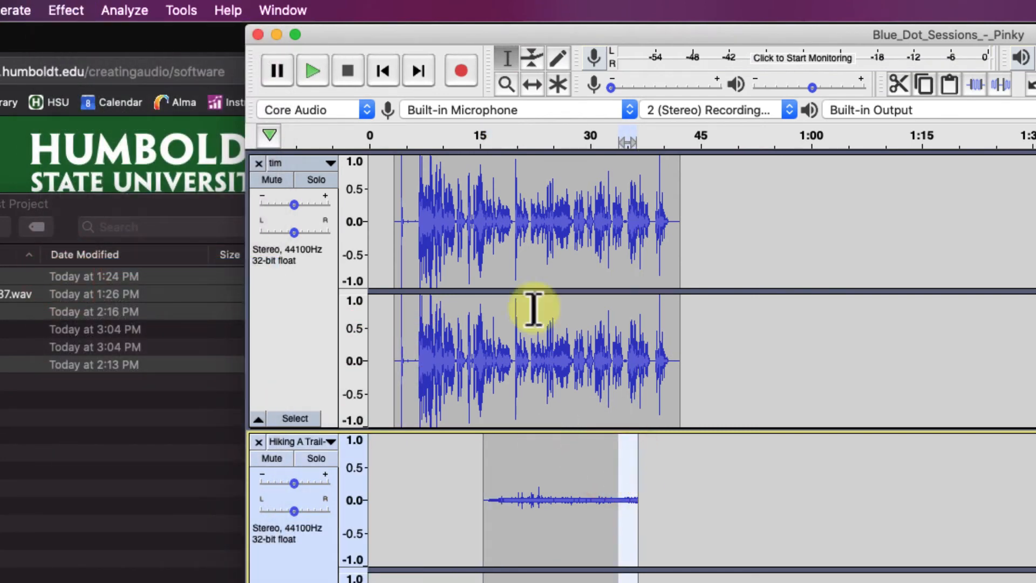
click(59, 10)
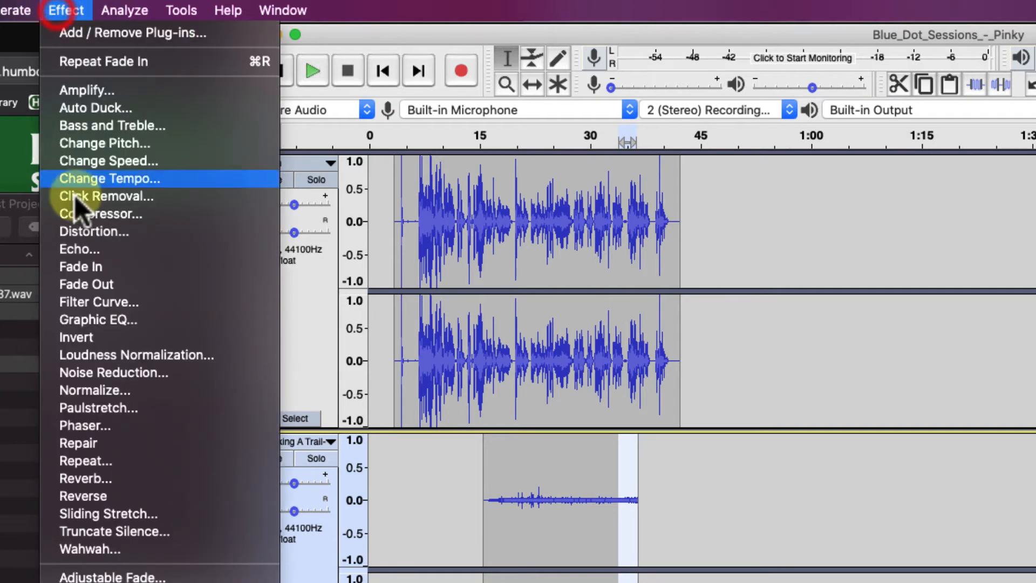
click(81, 282)
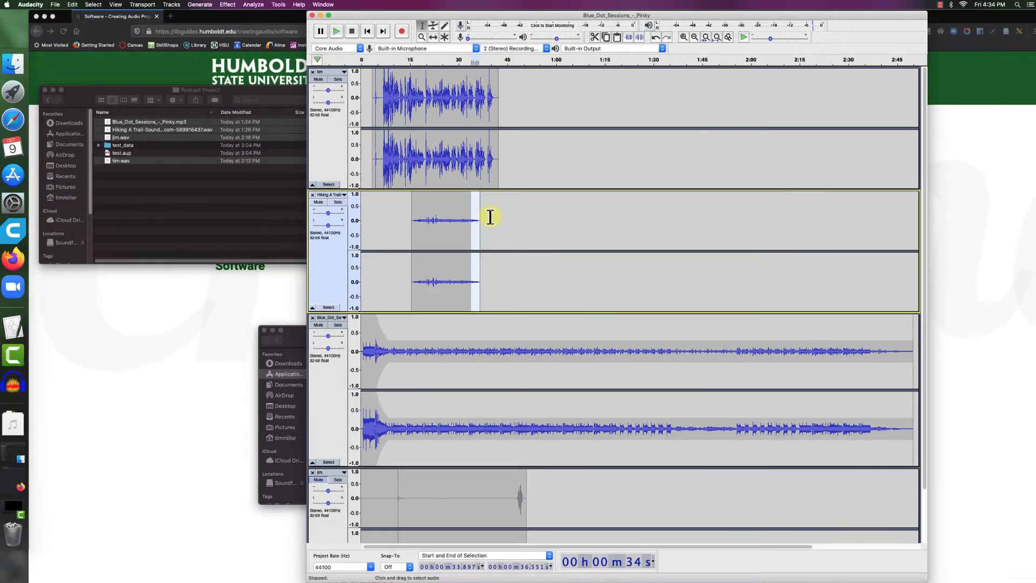
click(663, 491)
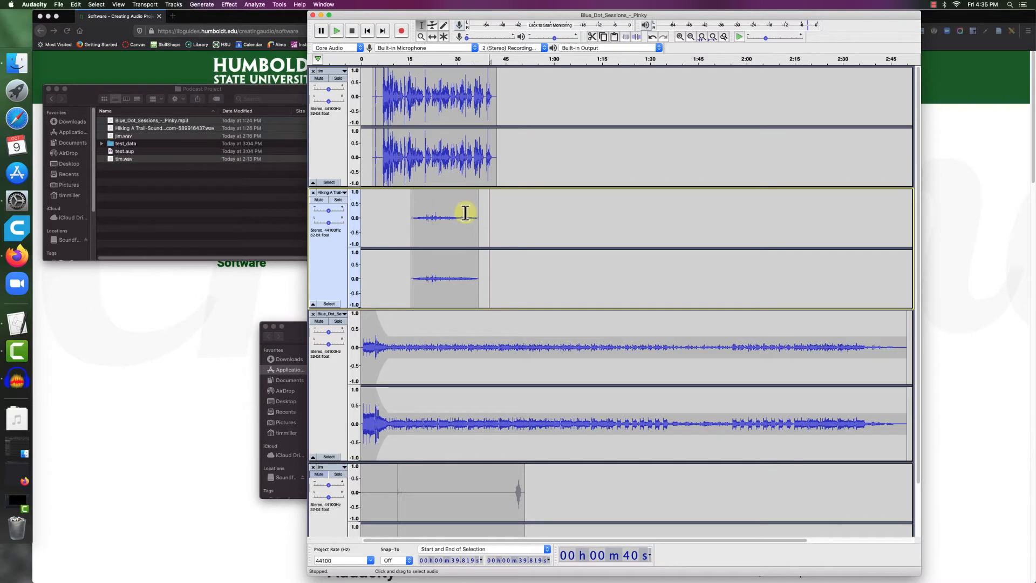
Play the mix from about 25 and 29 seconds to find where the hiking sound should end
click(440, 59)
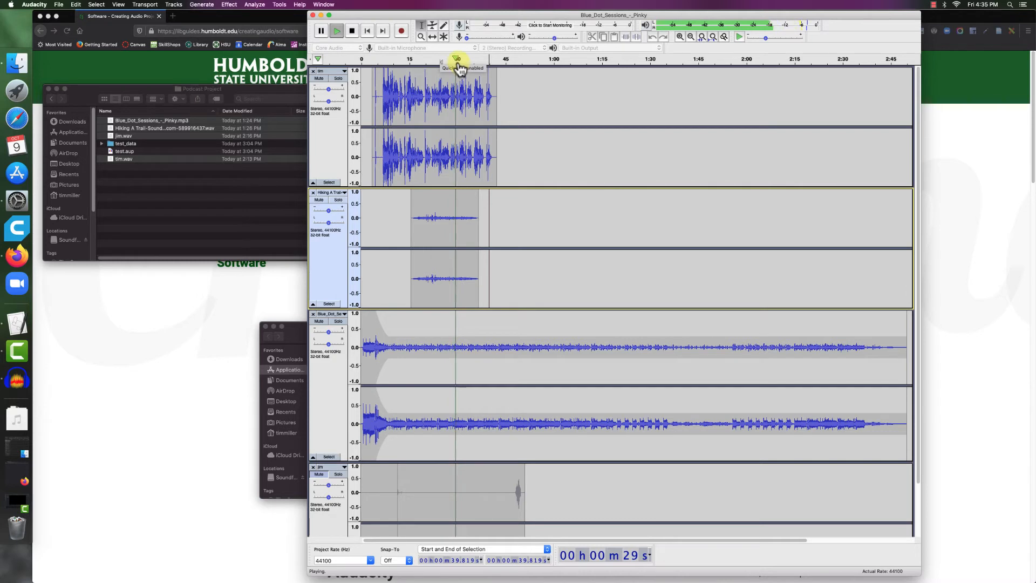
click(320, 30)
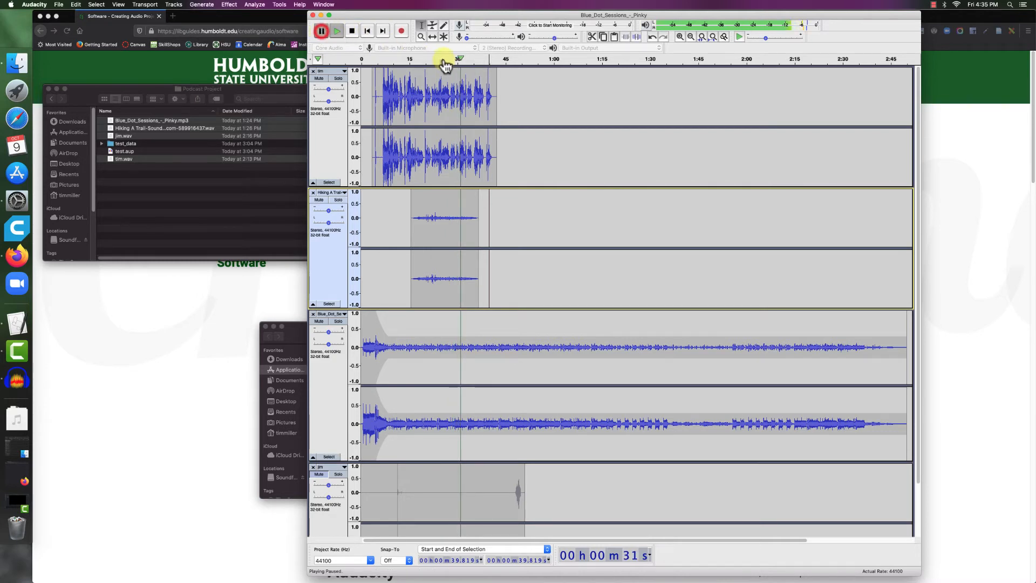
click(454, 58)
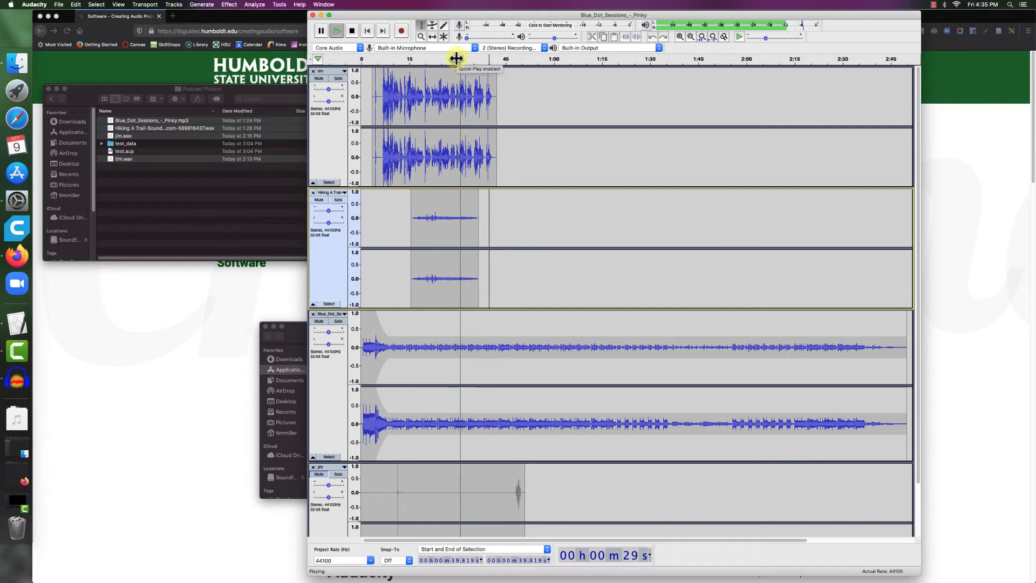
key(space)
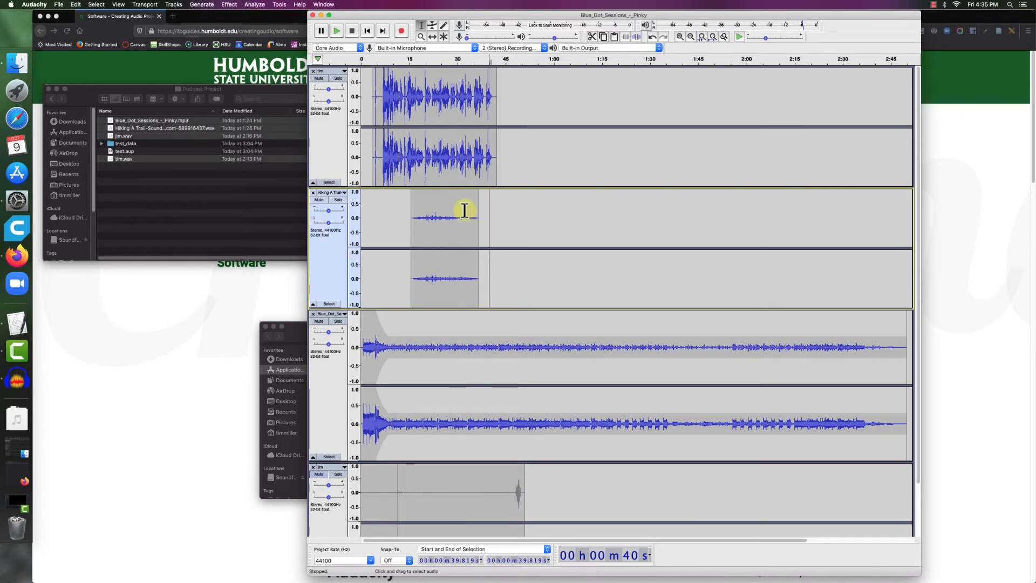
Delete the end of the Hiking A Trail clip from about 32.3 seconds and apply a Fade Out from about 29.7 seconds to its new end
drag(465, 210, 487, 214)
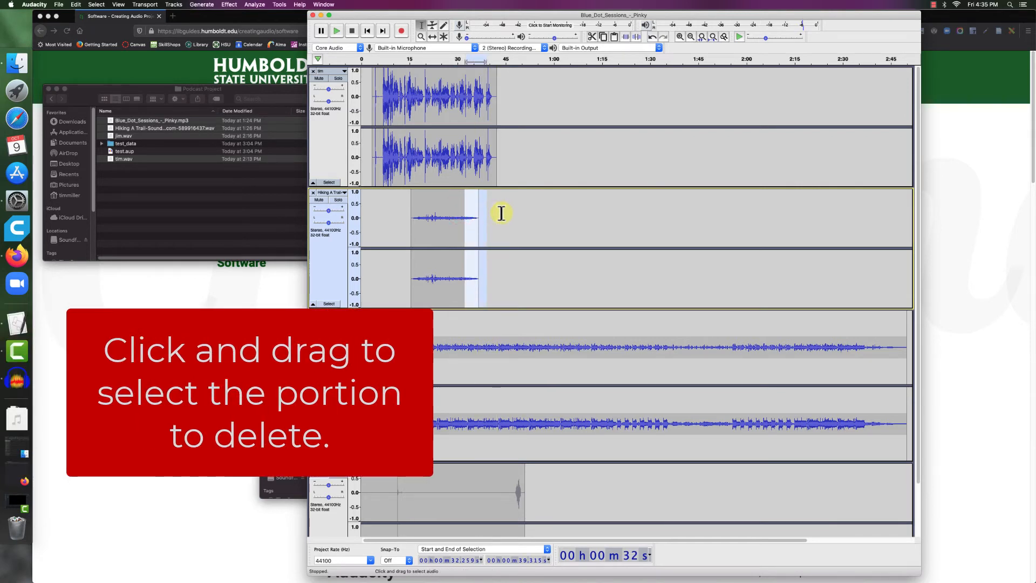
key(Delete)
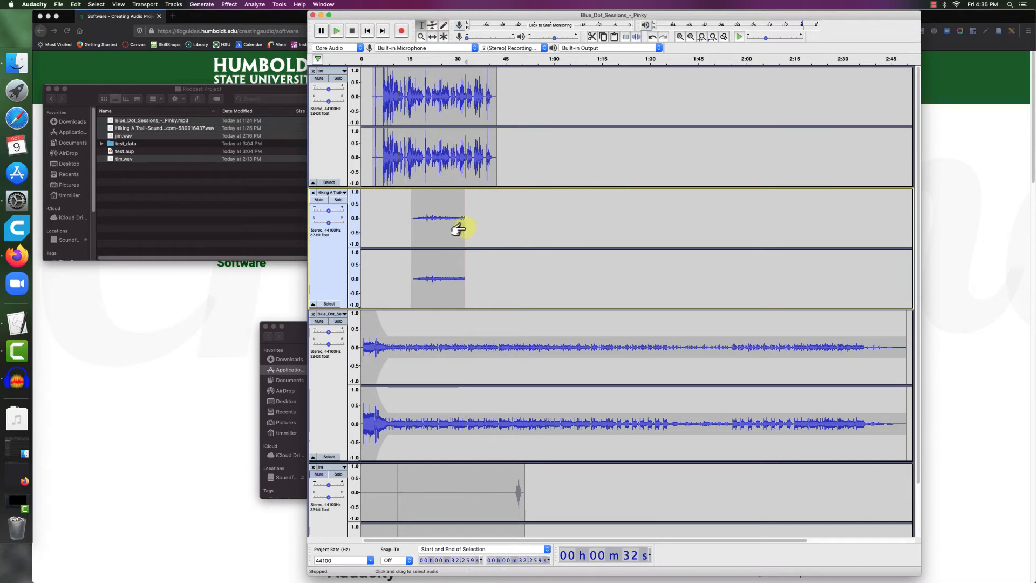
drag(458, 204, 464, 205)
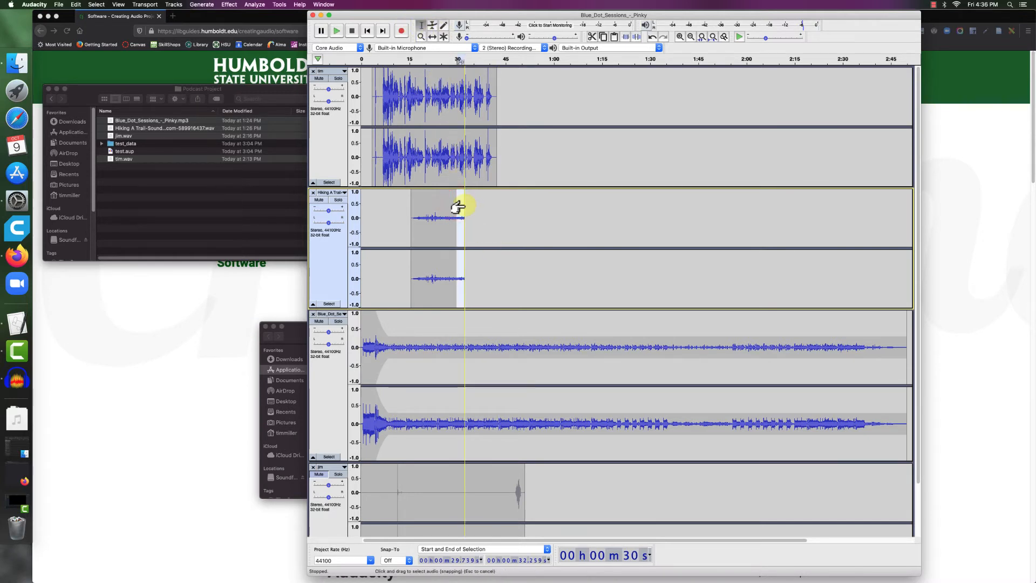
click(230, 5)
click(240, 123)
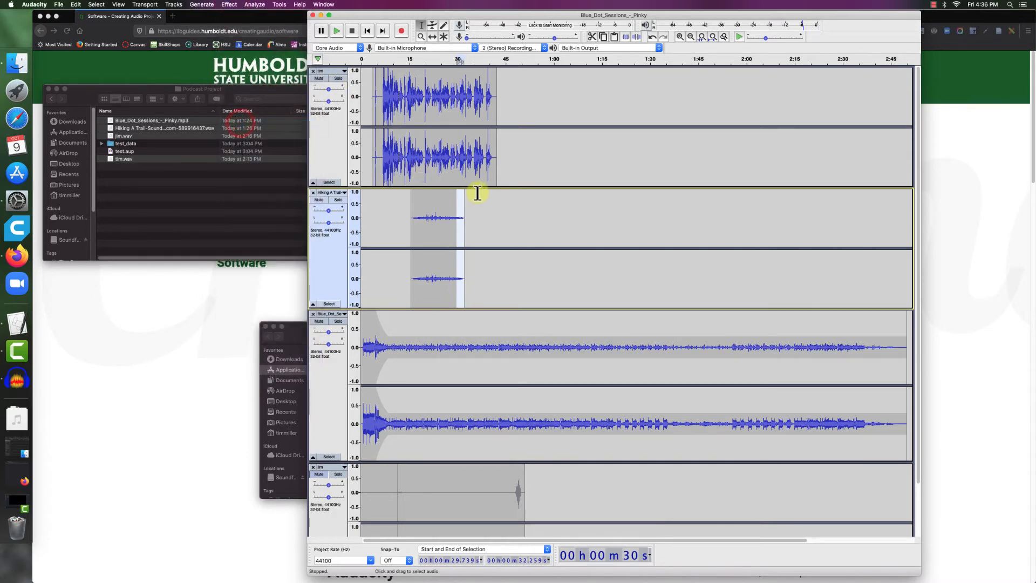
Play the mix from about 28 and 21 seconds to check the shortened hiking sound, and clear the selection
click(451, 61)
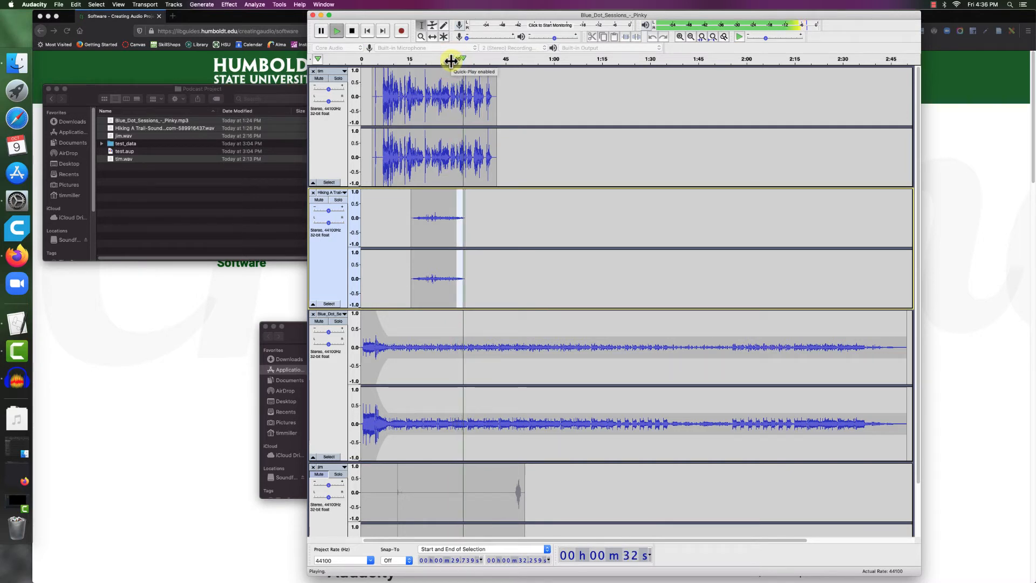
click(352, 34)
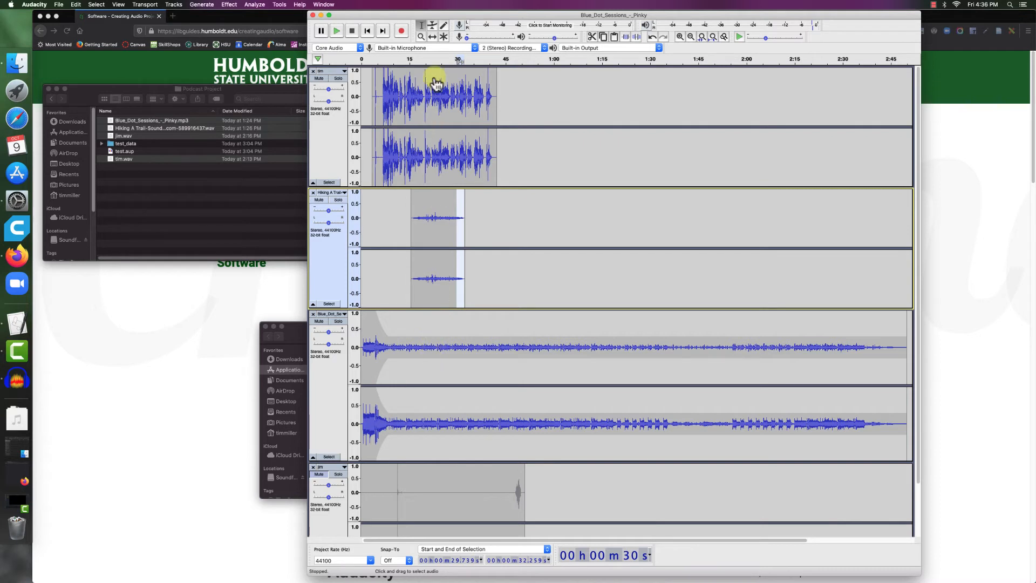
click(430, 60)
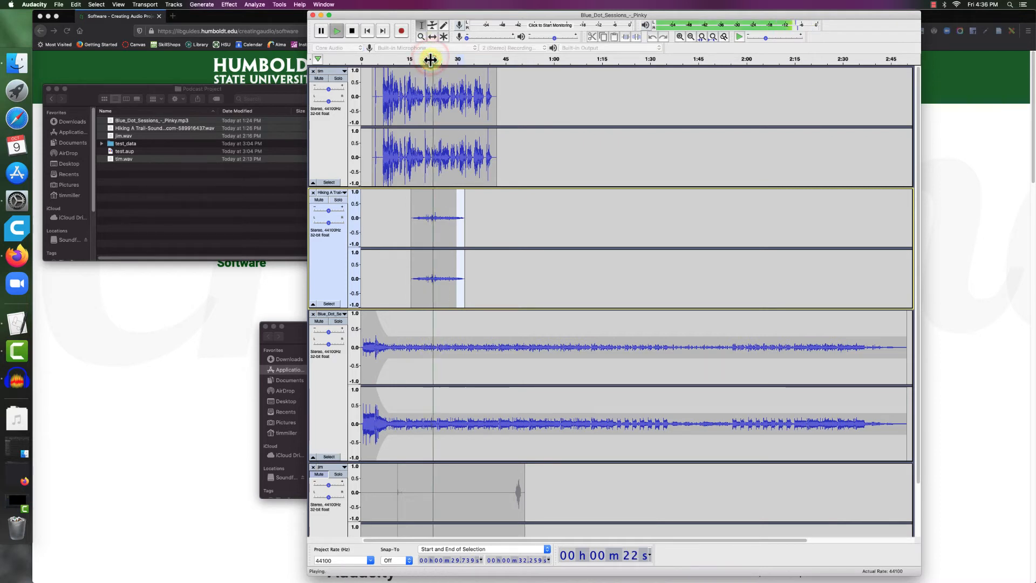
click(352, 31)
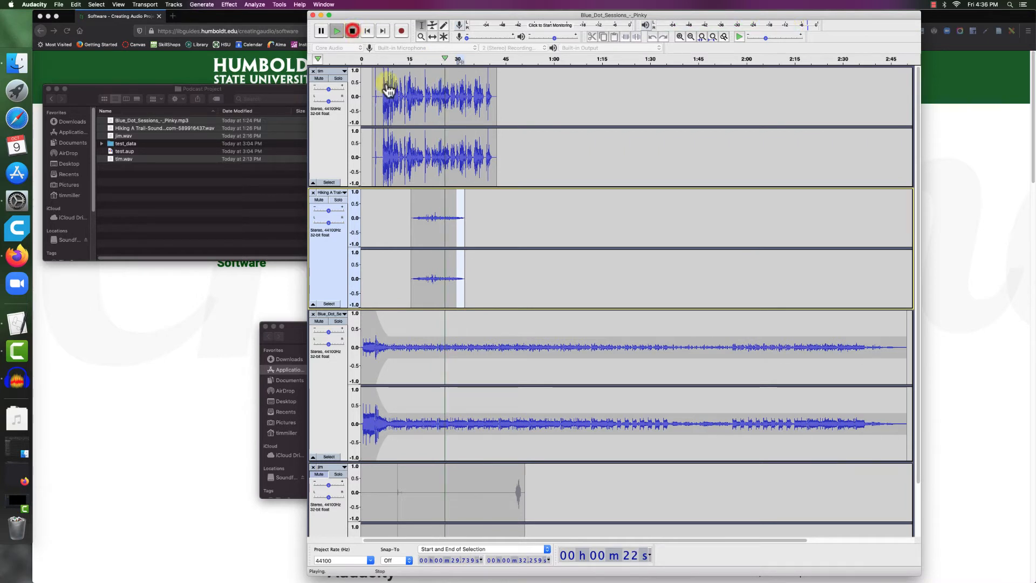
click(477, 266)
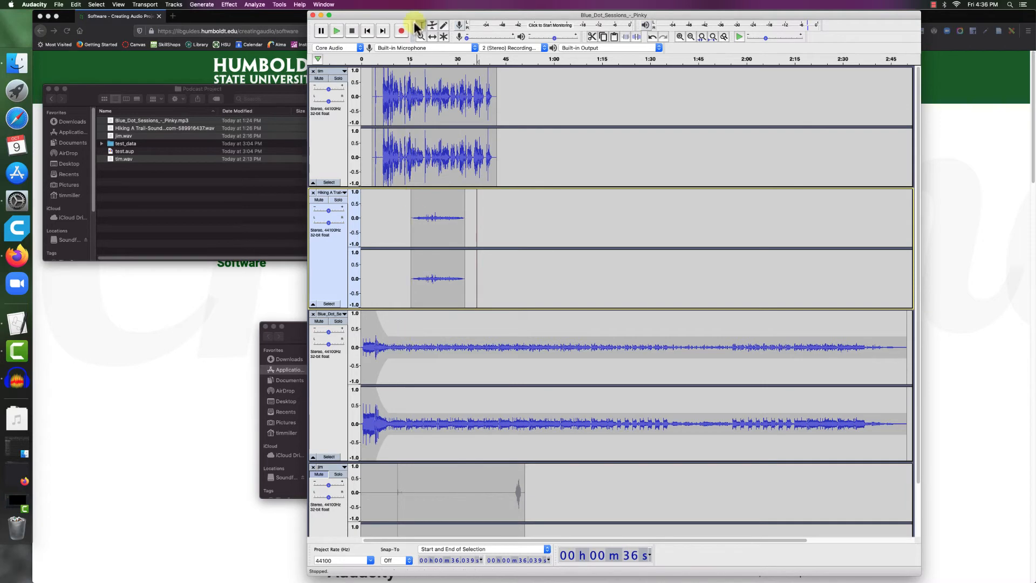
Use the Envelope tool to dip the Blue_Dot music almost to silence from about 18 to 30 seconds, keeping its earlier level on both sides
click(432, 24)
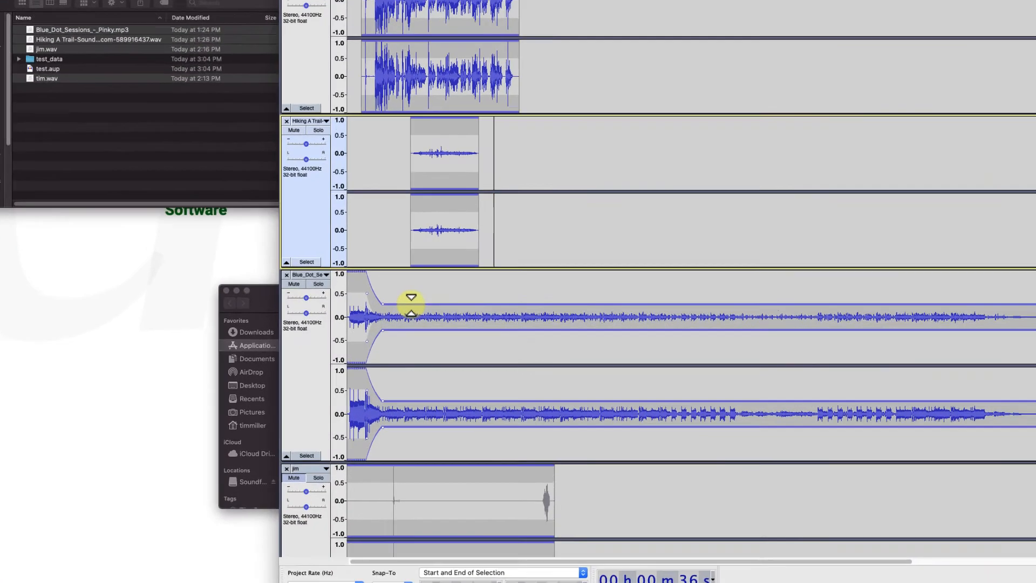
click(412, 304)
click(422, 304)
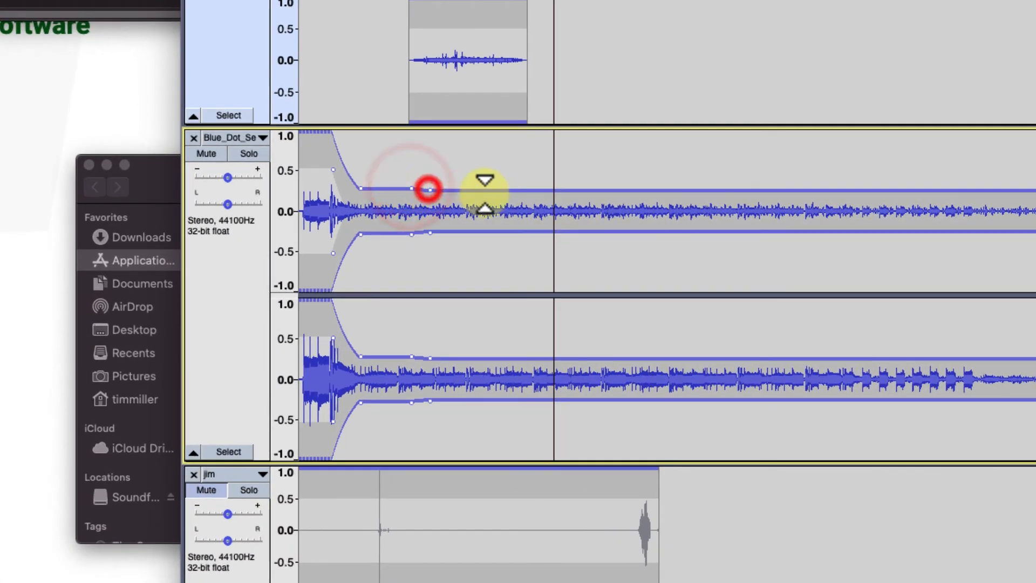
drag(429, 191, 436, 209)
click(491, 210)
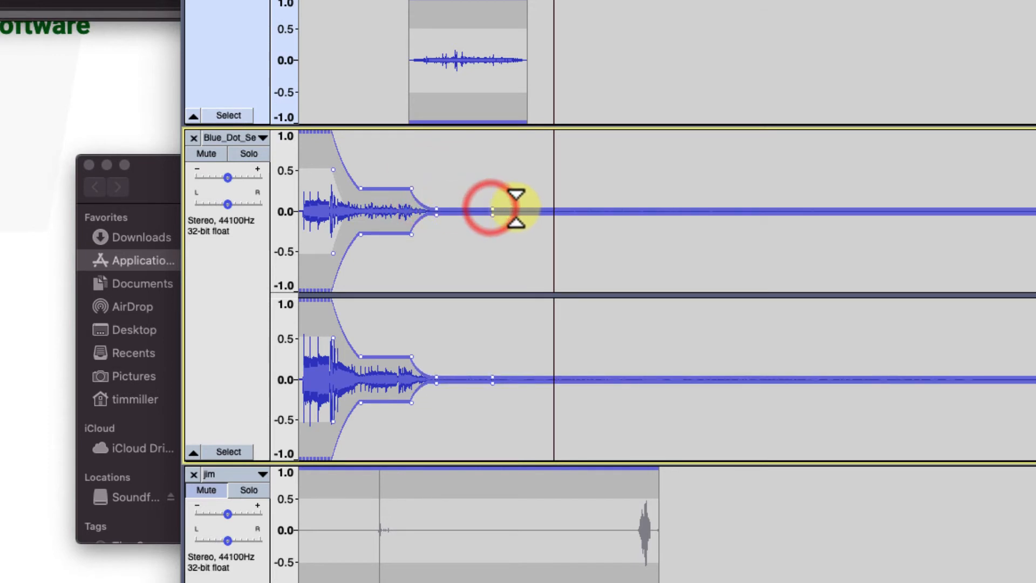
drag(520, 210, 497, 209)
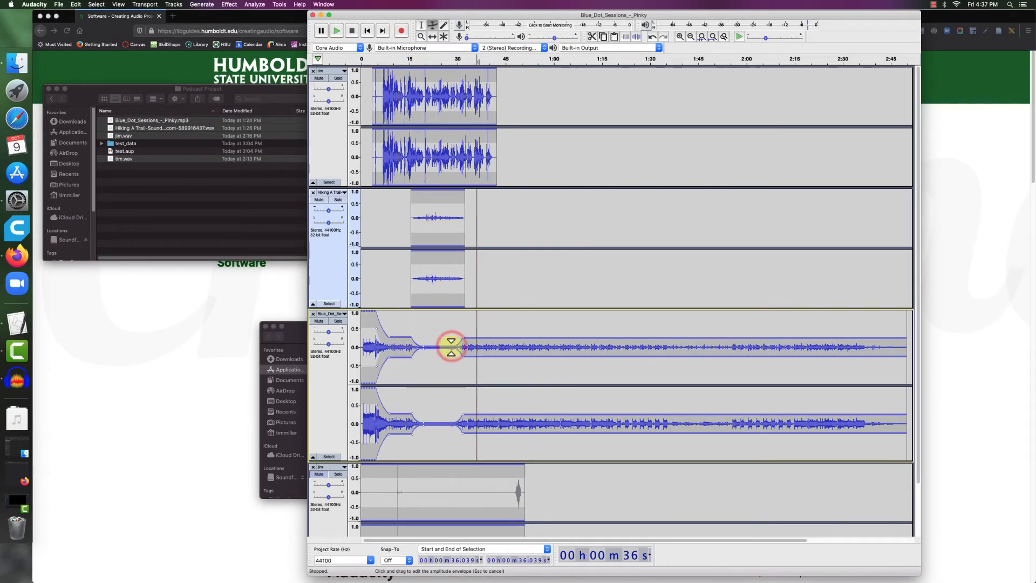
Check the music dip by playing the mix from about 20 seconds, the soloed music from about 21 seconds, and the mix from about 28 seconds
click(426, 56)
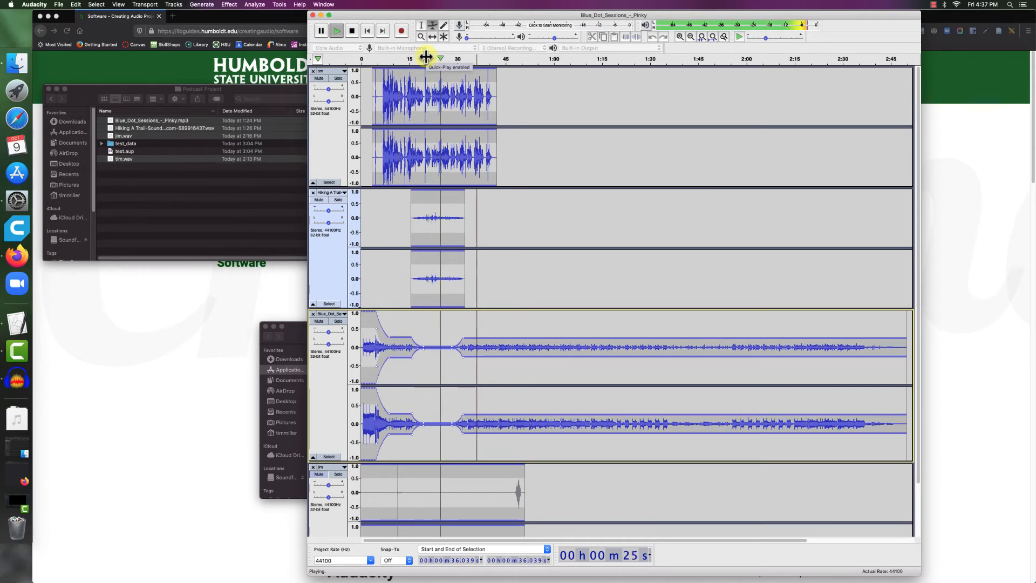
click(352, 31)
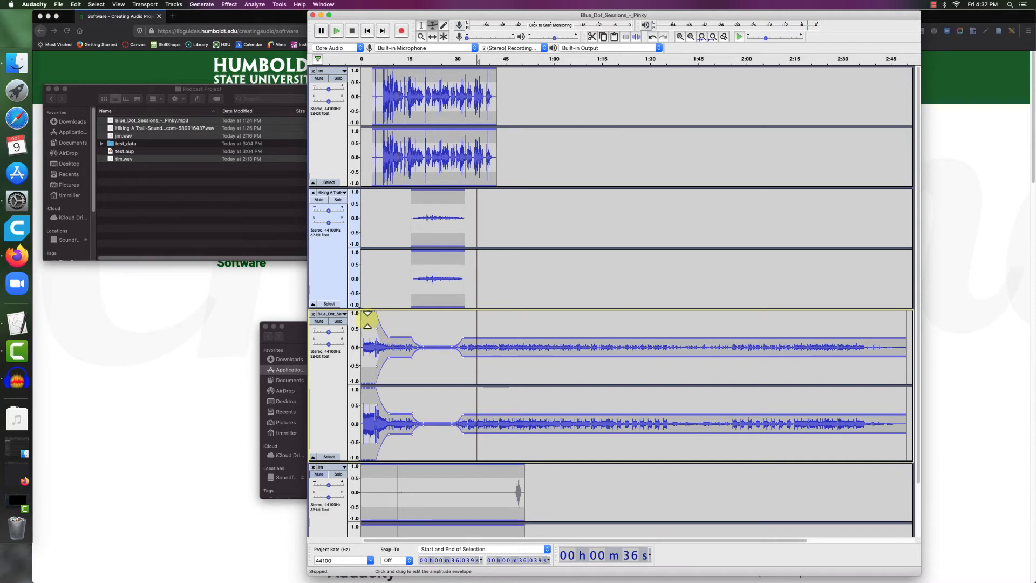
click(339, 321)
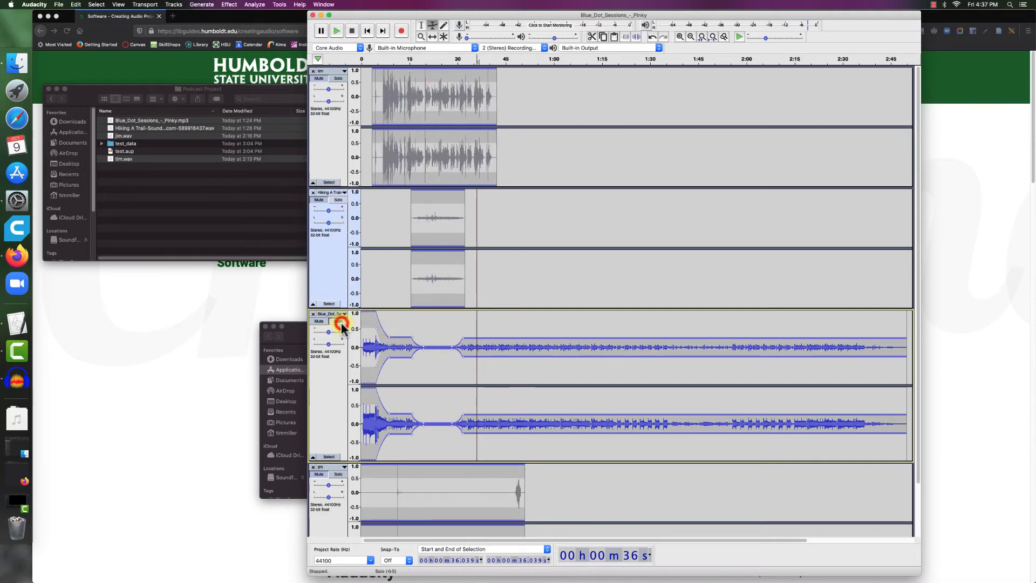
click(430, 58)
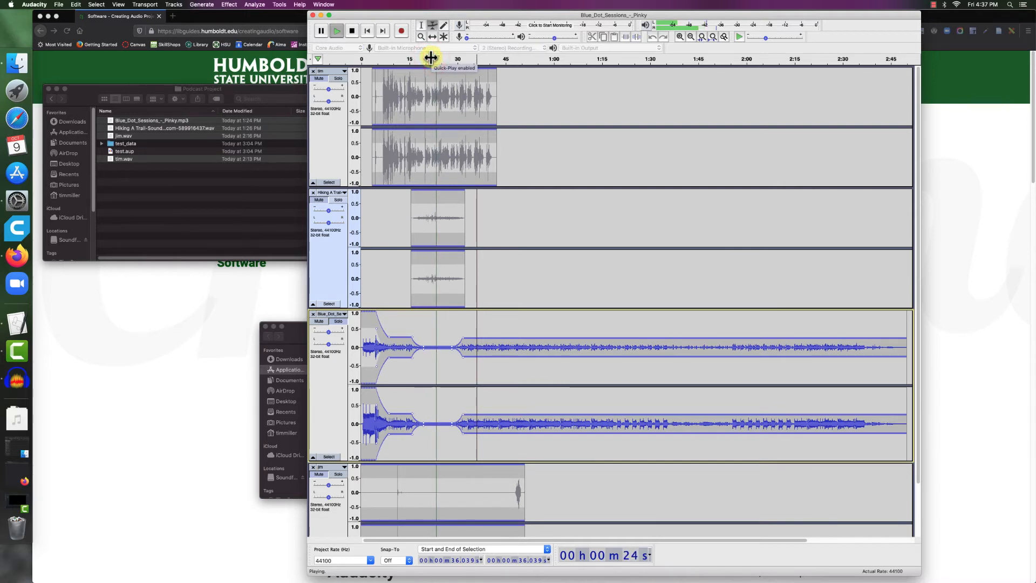
click(351, 31)
click(335, 321)
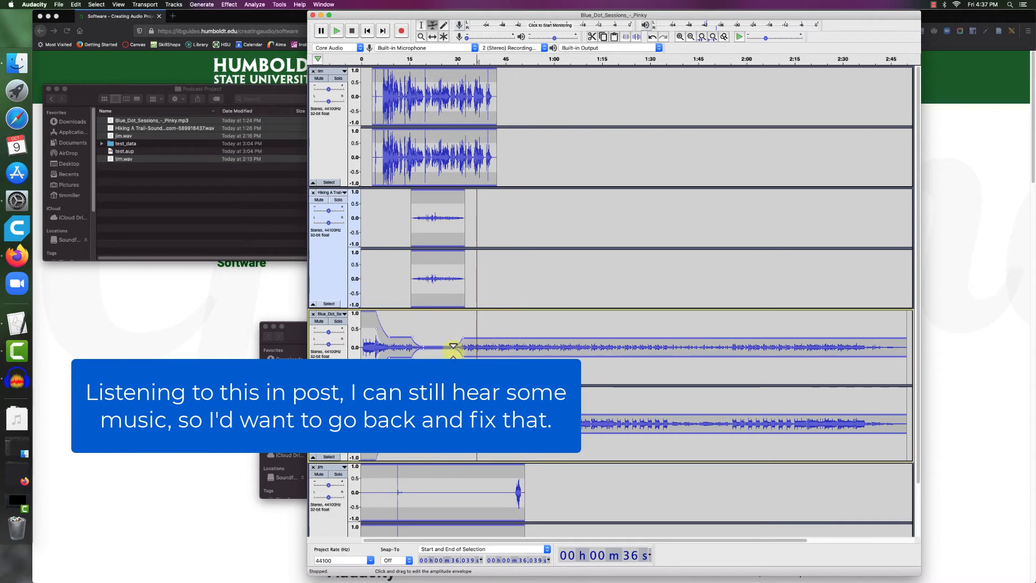
click(452, 61)
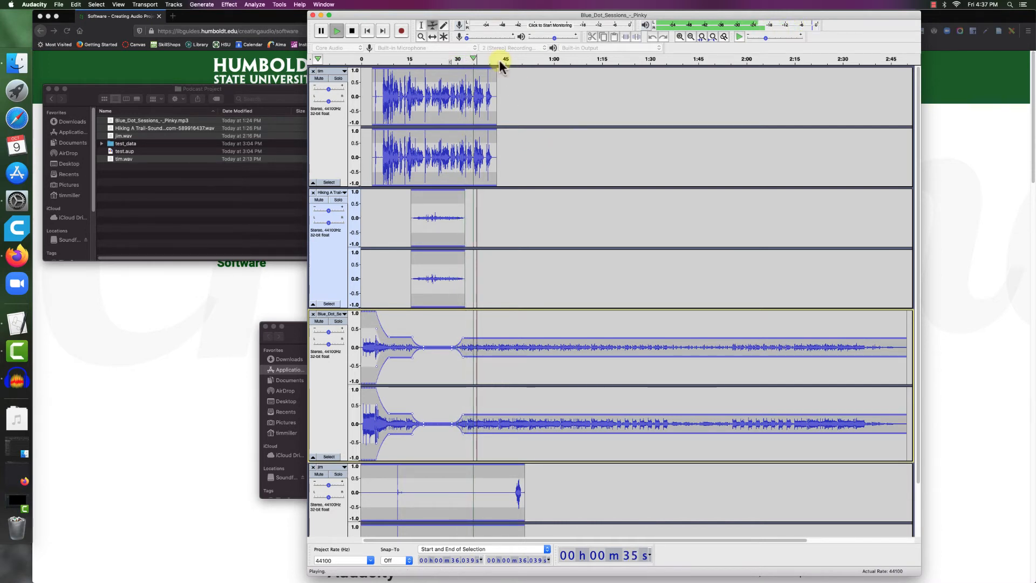
click(352, 33)
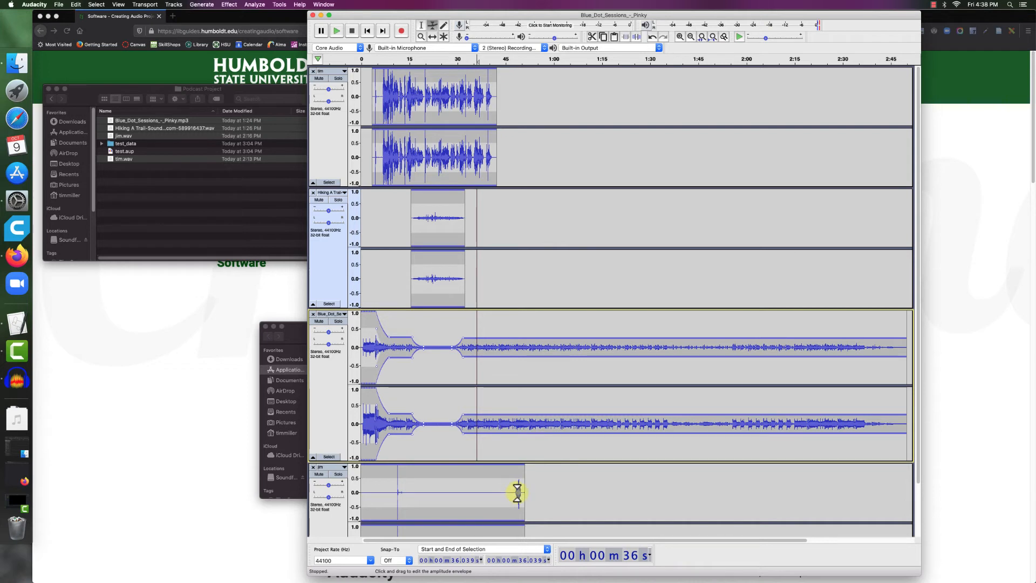
Move the jim voice track up two places so it sits directly below the tim track
click(343, 465)
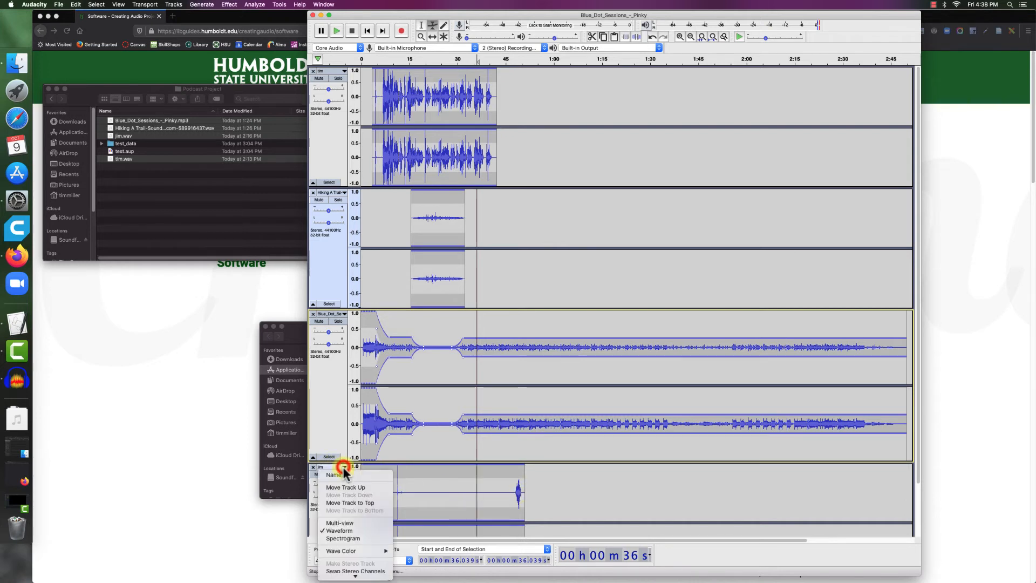
click(345, 486)
click(340, 318)
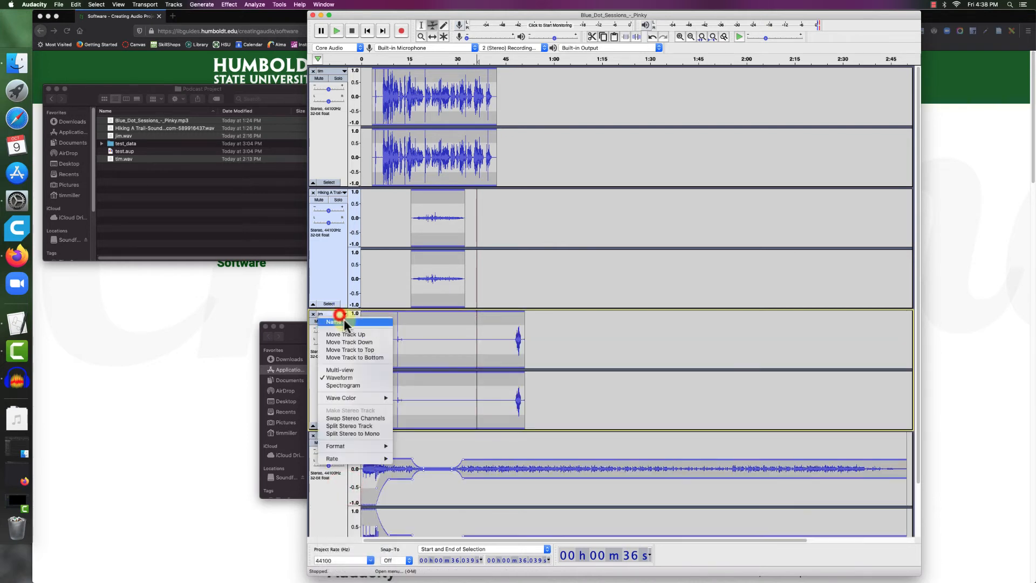
click(345, 333)
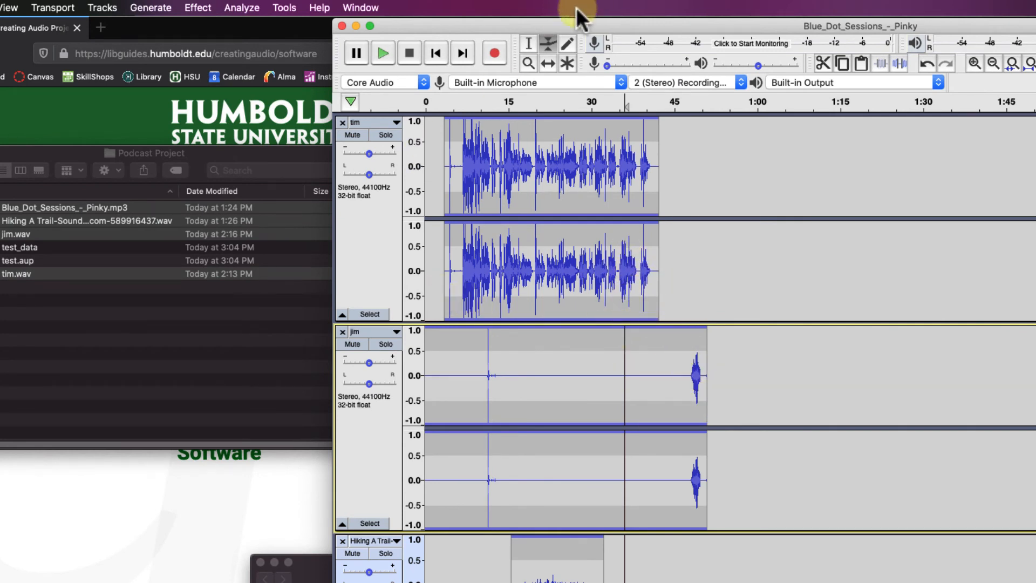
Delete roughly the first 11 seconds of the jim track, up to just before its opening spike
click(529, 44)
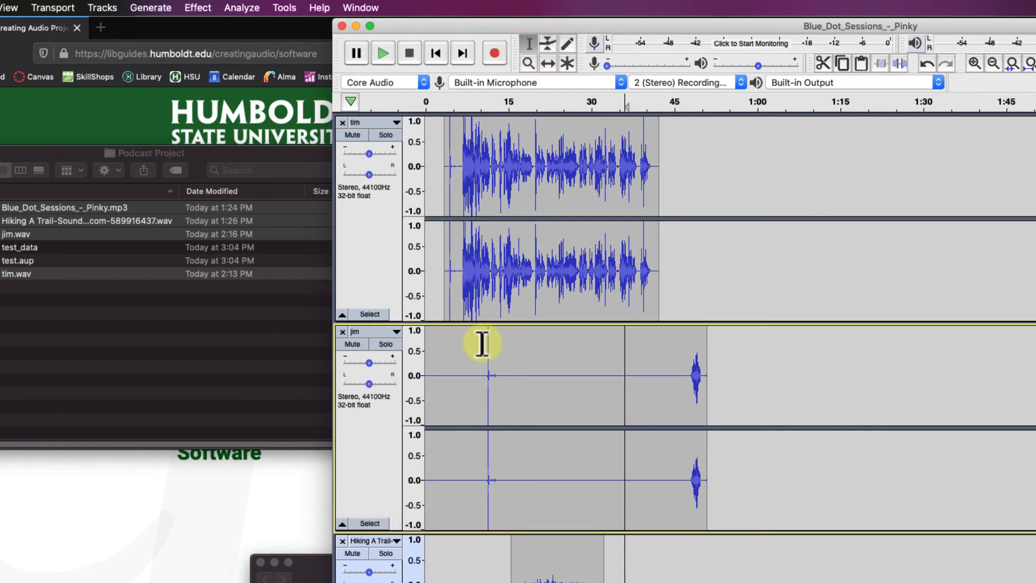
drag(485, 341, 429, 339)
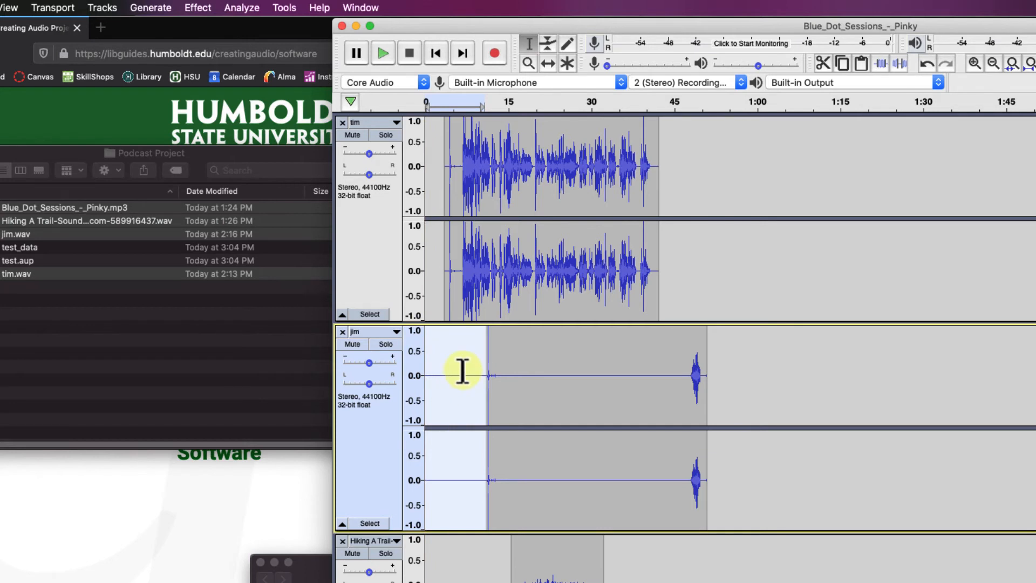
key(Delete)
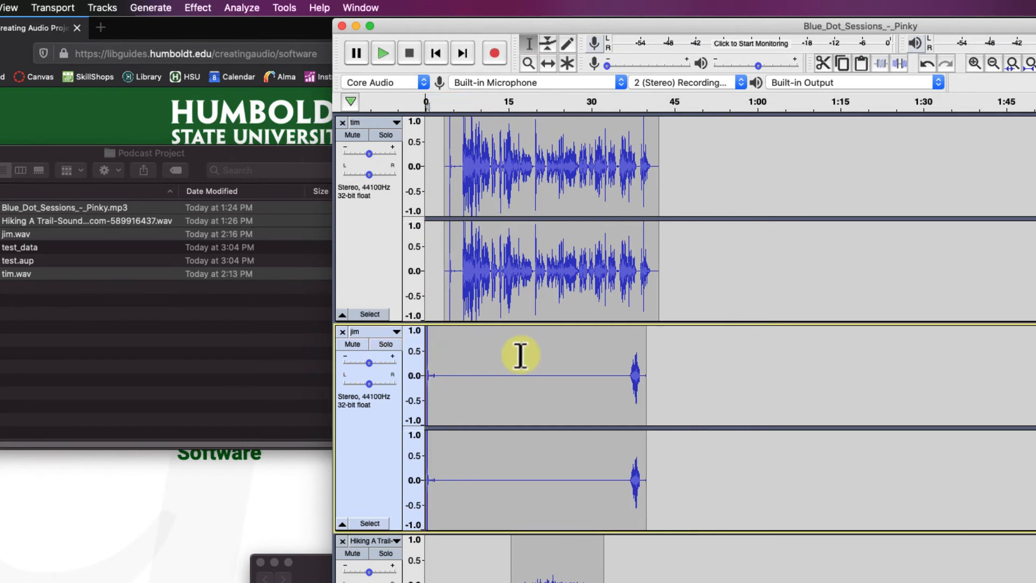
Shift the jim clip later so its opening spike lines up exactly with the tim track's spike at about 4.4 seconds
click(547, 63)
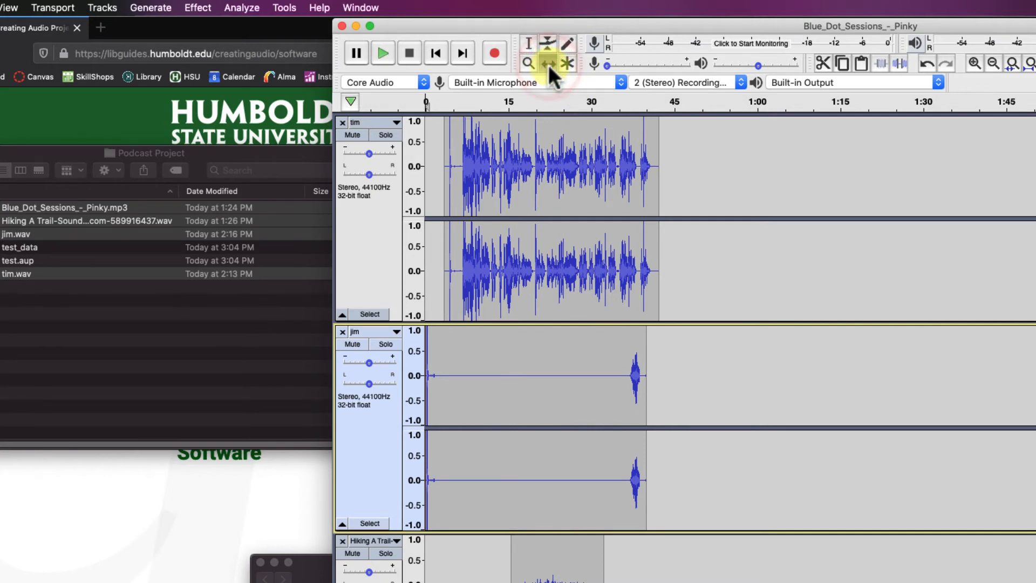
drag(491, 358, 515, 357)
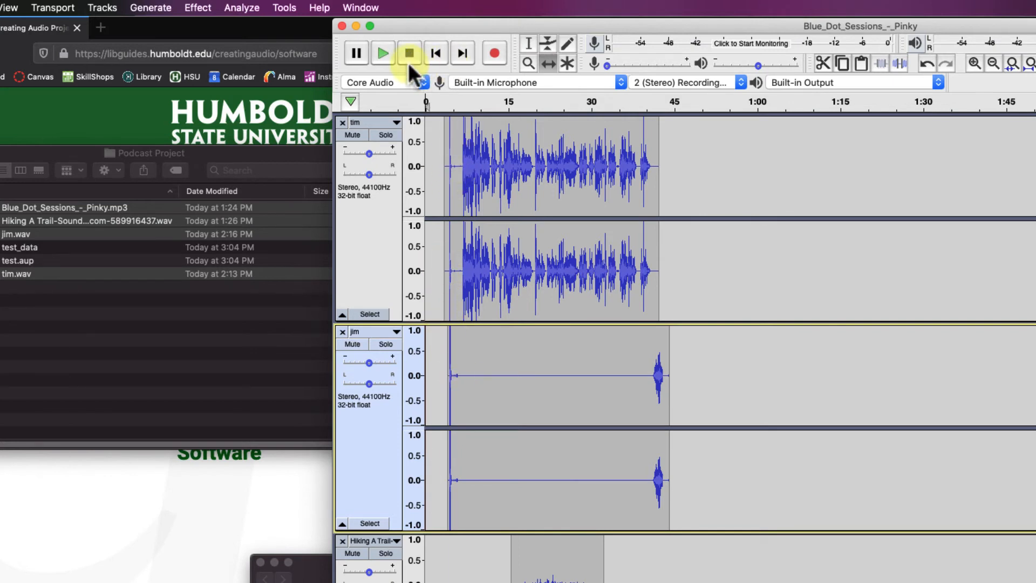
click(526, 60)
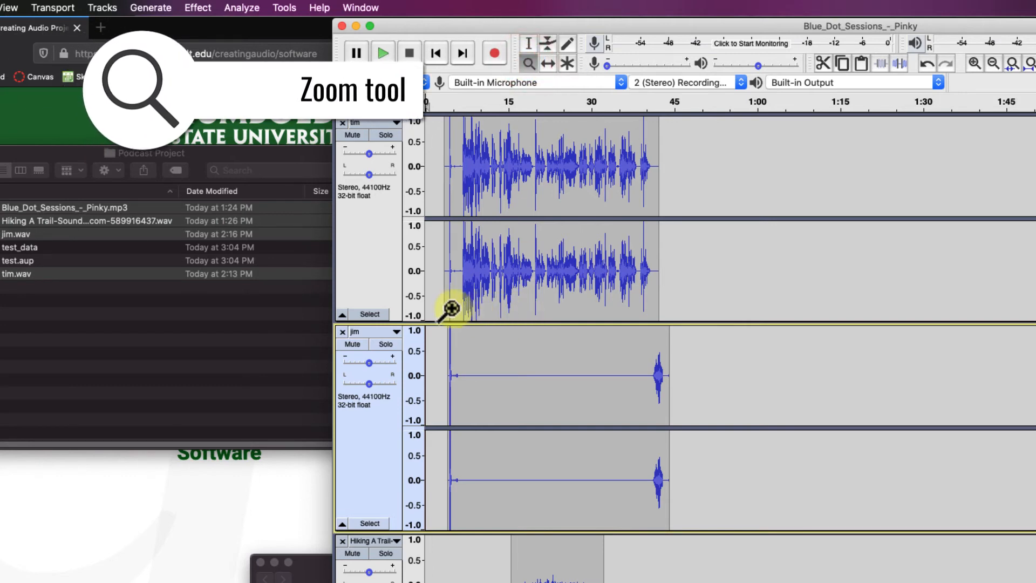
click(447, 312)
click(447, 313)
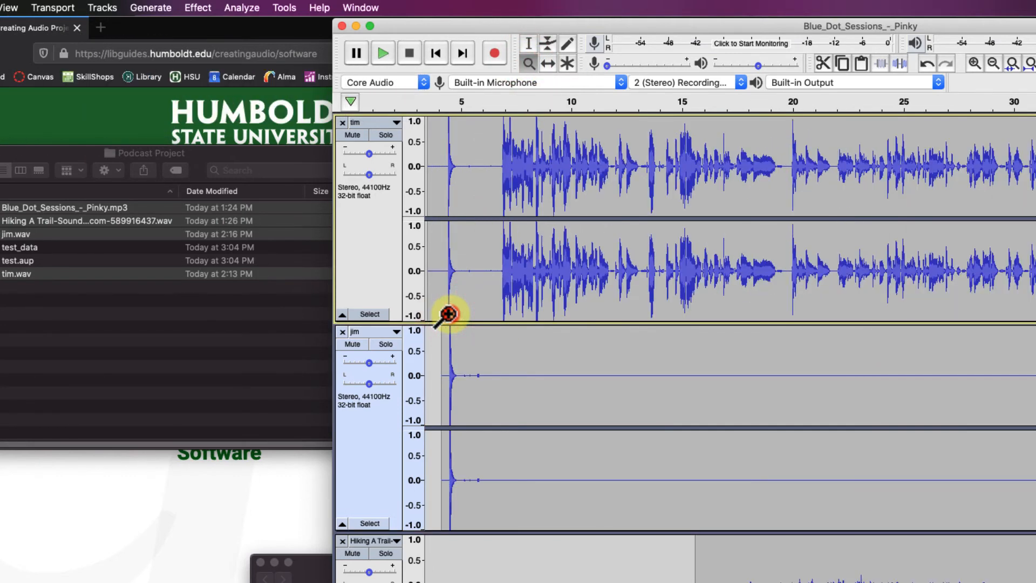
click(448, 313)
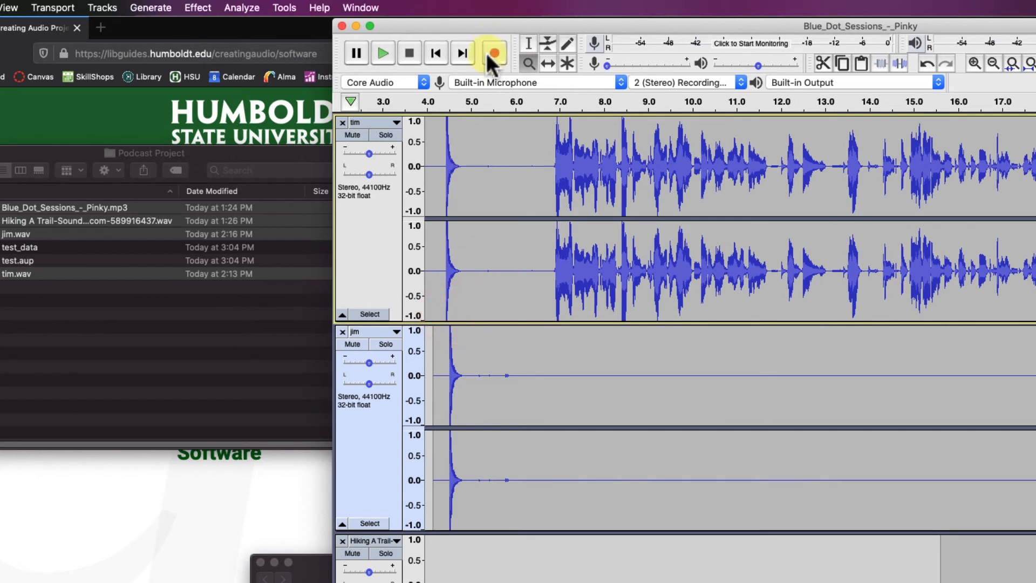
click(433, 54)
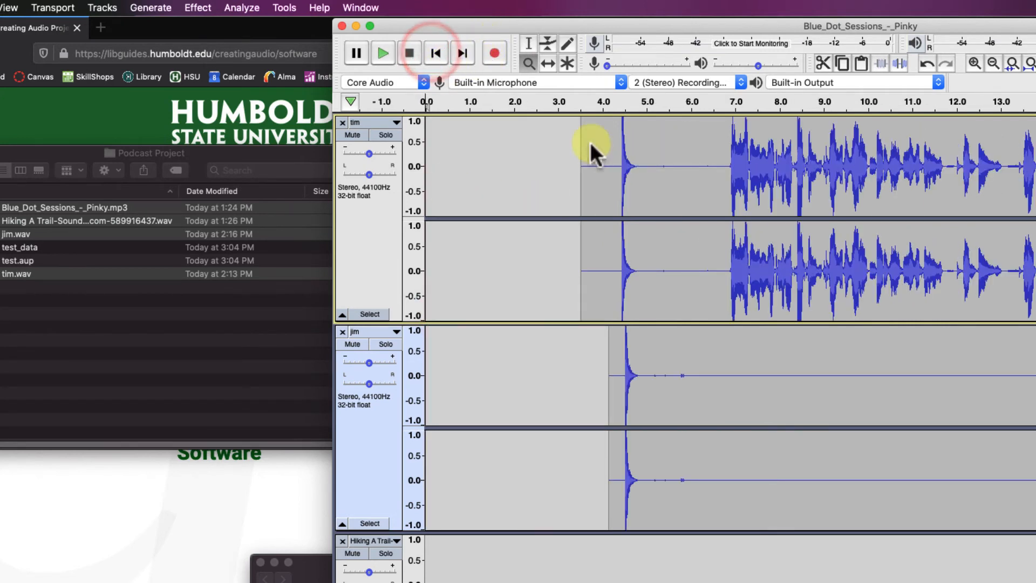
click(529, 46)
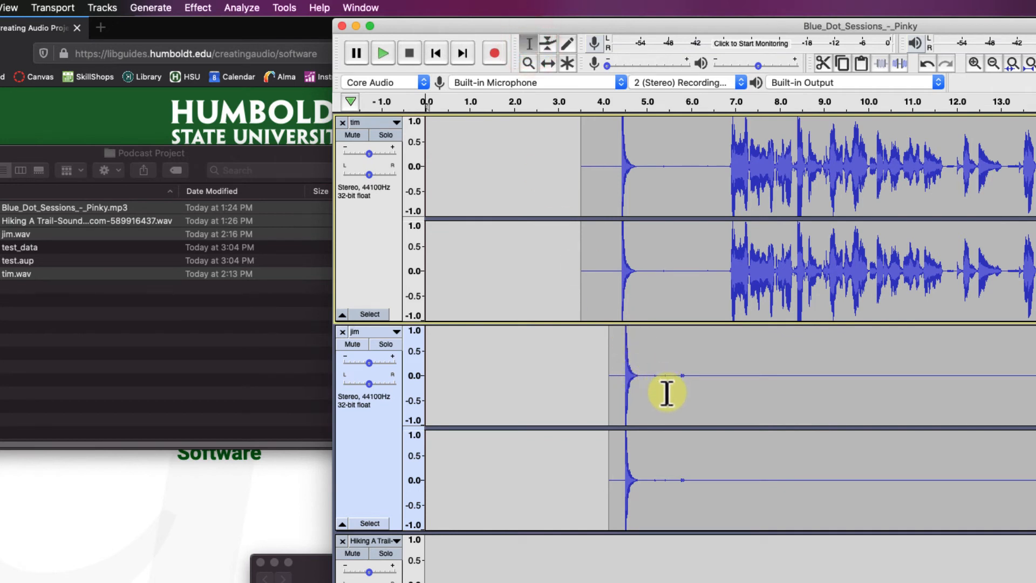
click(547, 63)
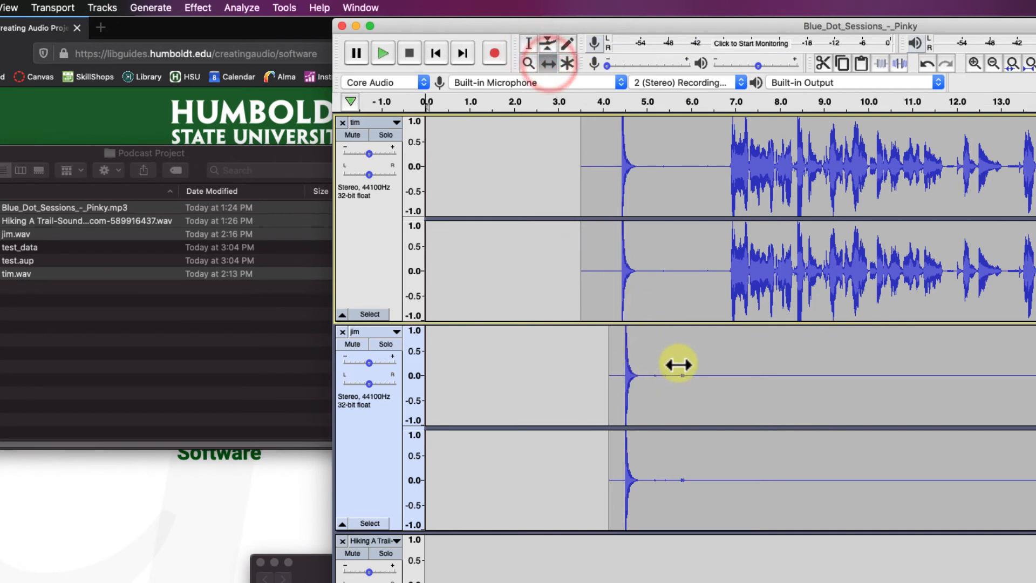
drag(678, 365, 674, 365)
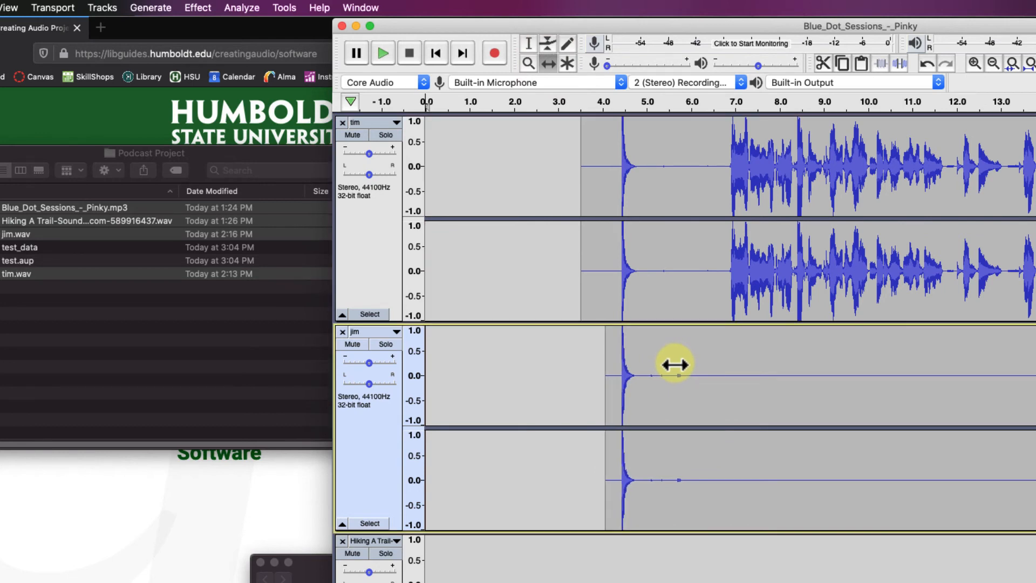
Check the alignment of the two voices by playing the mix from about 3.4 seconds and again from about 38 seconds
click(574, 101)
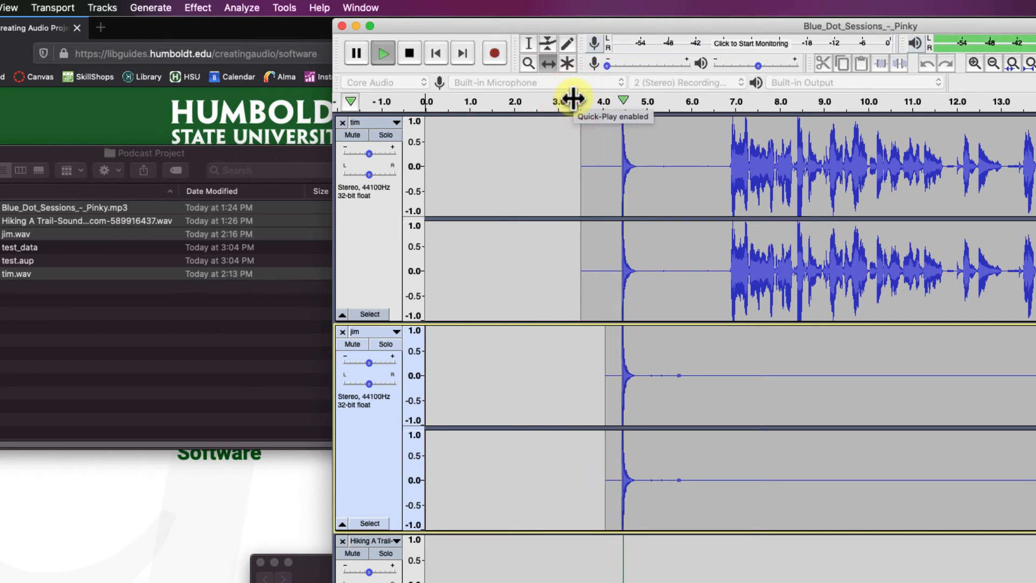
click(409, 53)
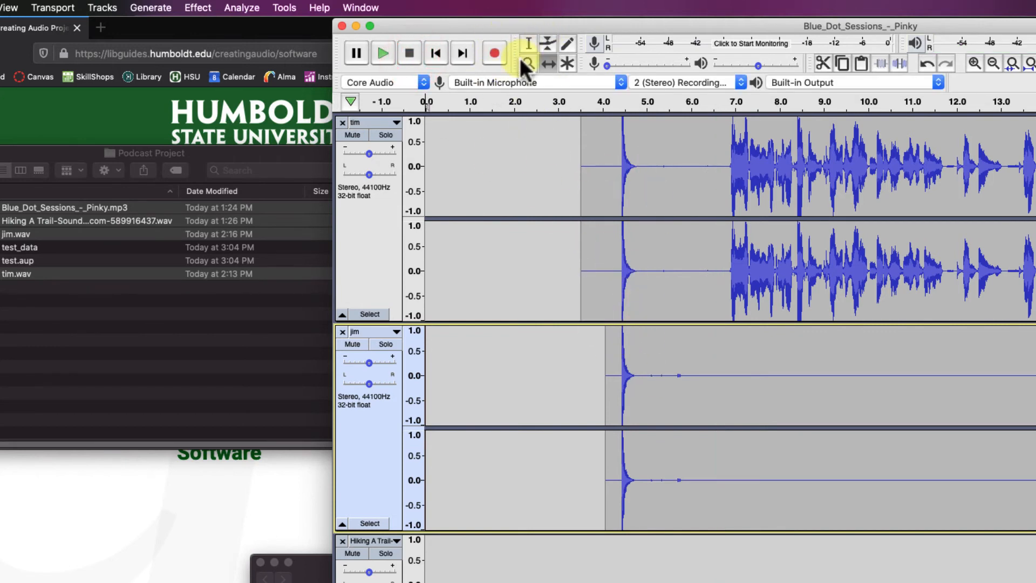
key(F4)
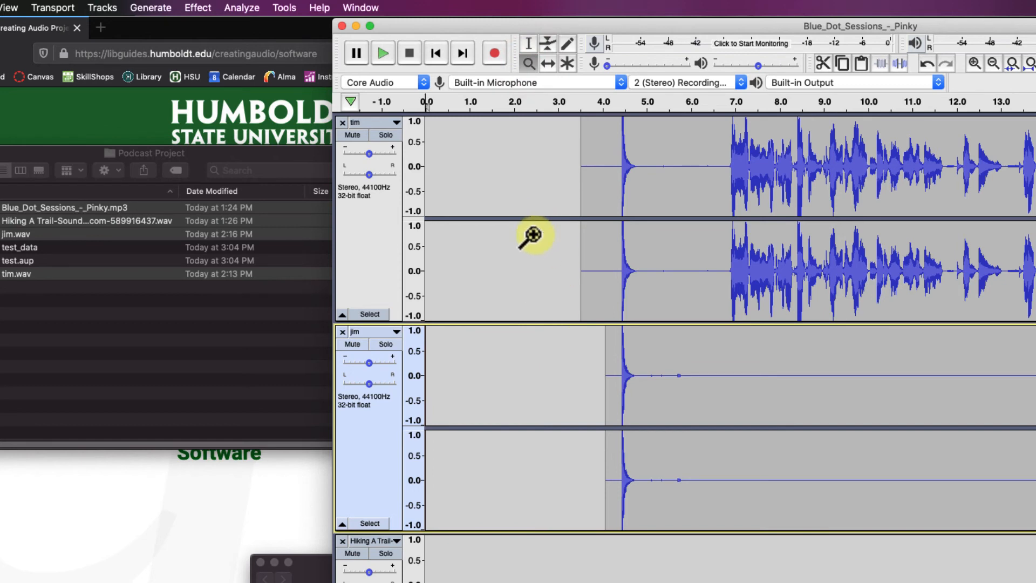
key(shift)
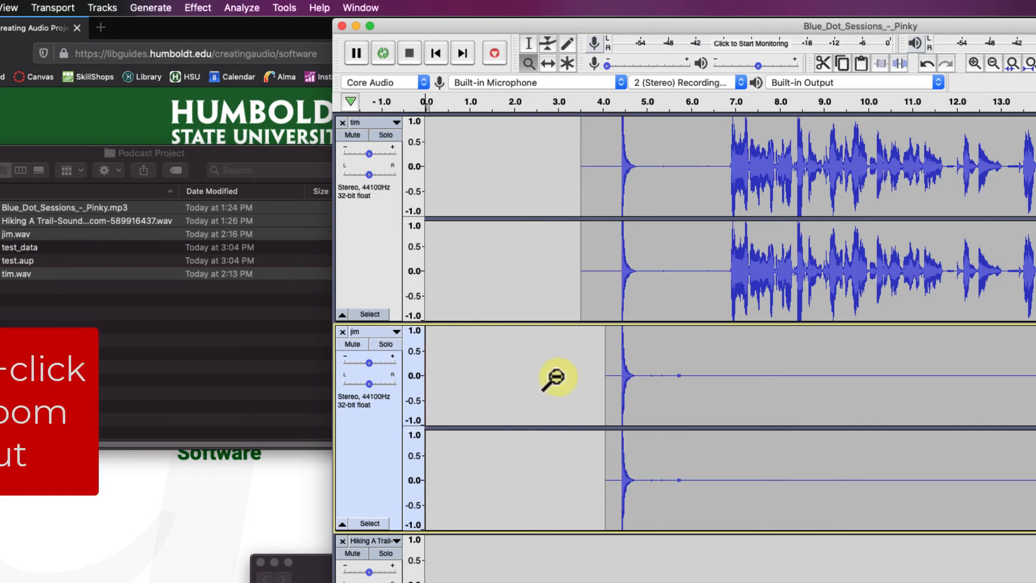
shift+click(556, 377)
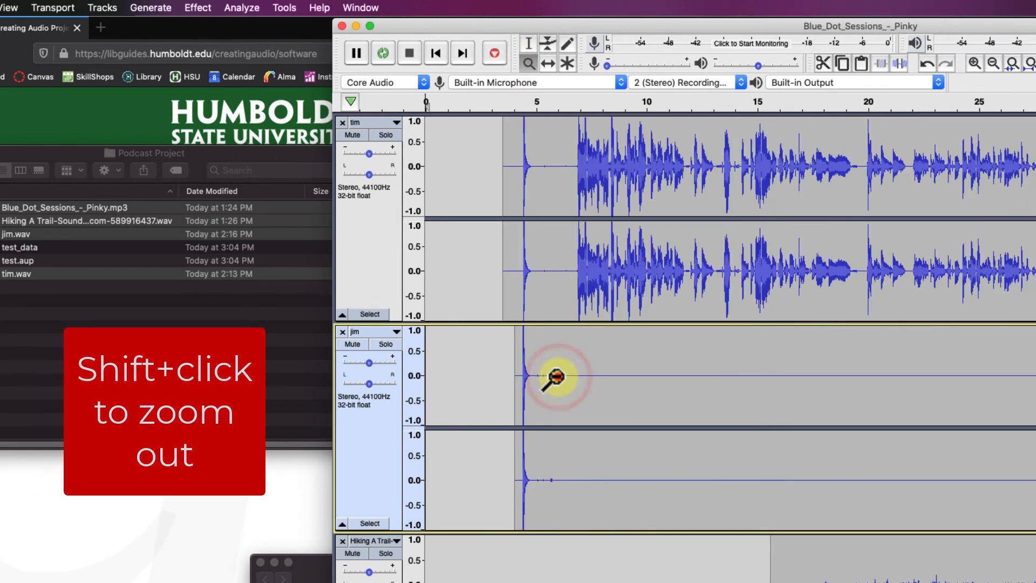
shift+click(555, 377)
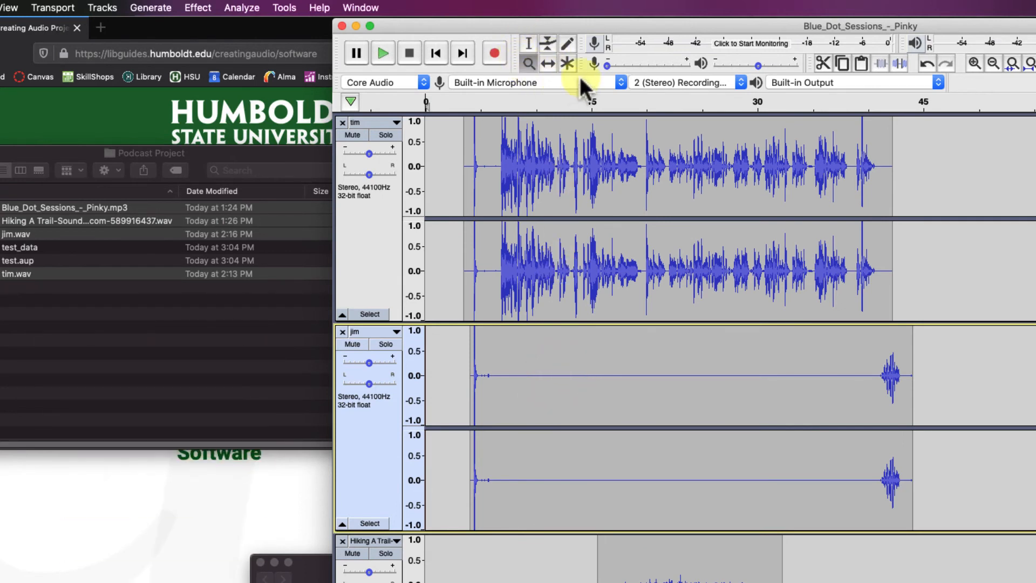
click(528, 43)
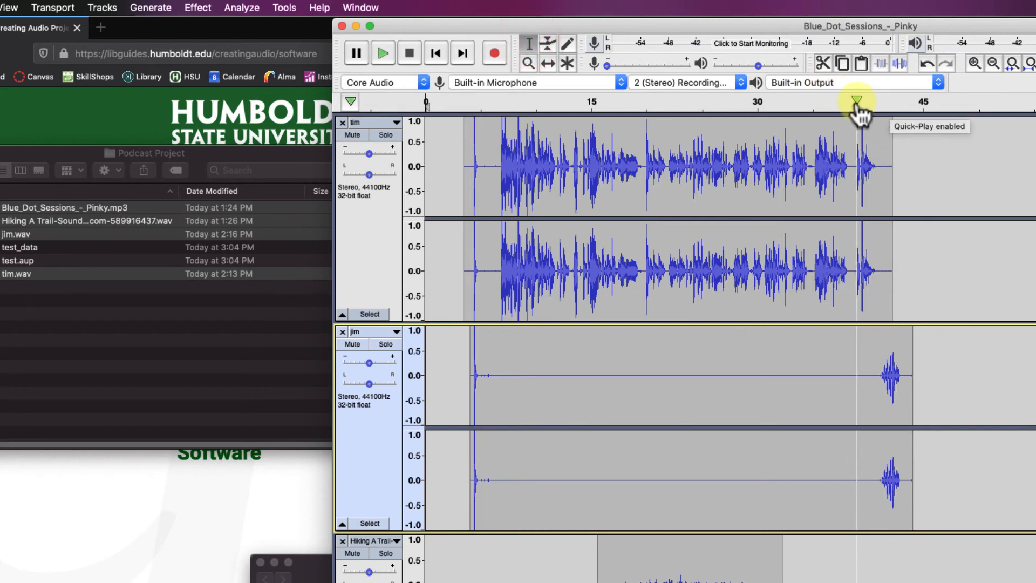
click(851, 99)
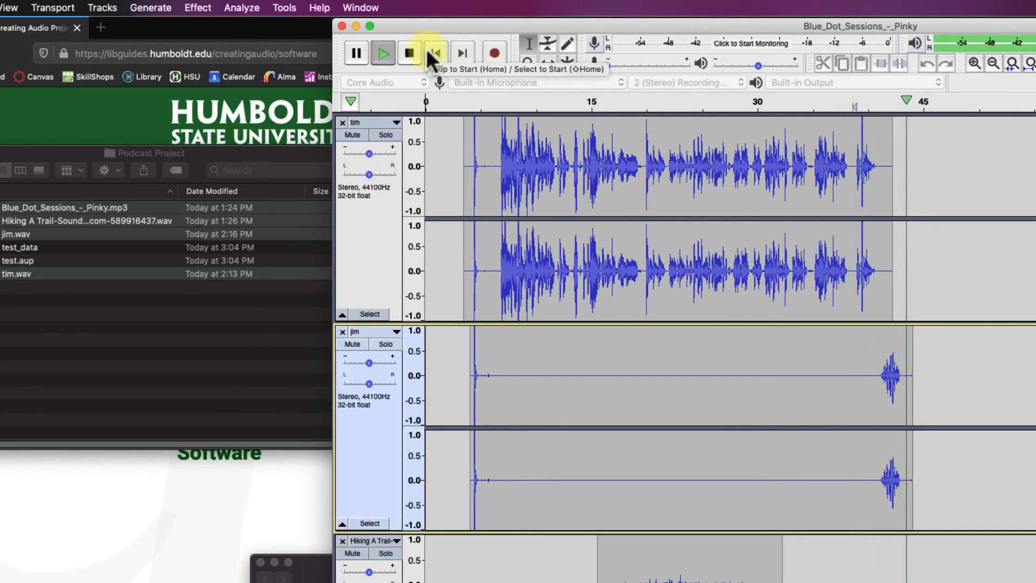
click(409, 53)
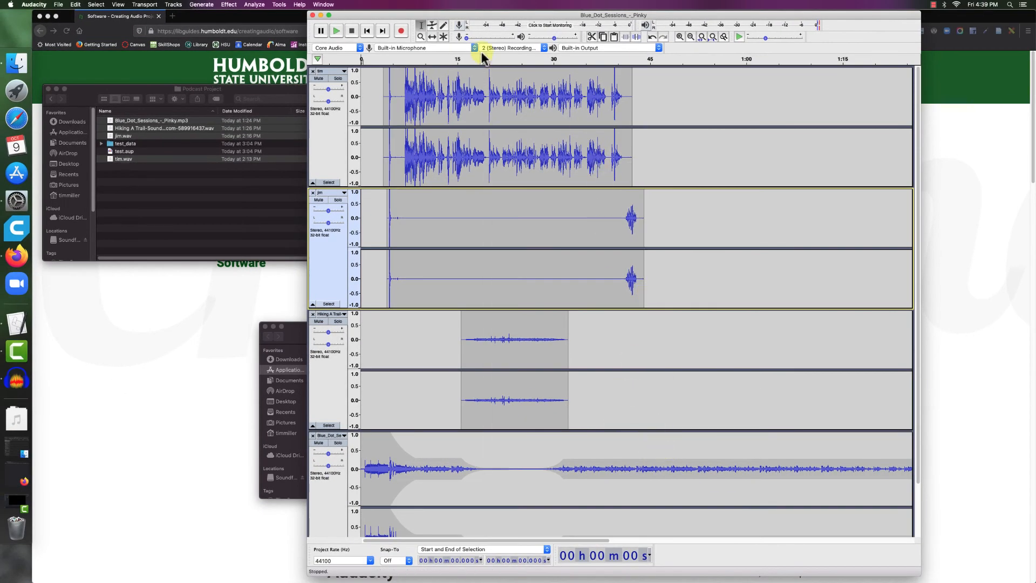
Move the Blue_Dot music track up one place so it sits directly below the jim track
click(631, 221)
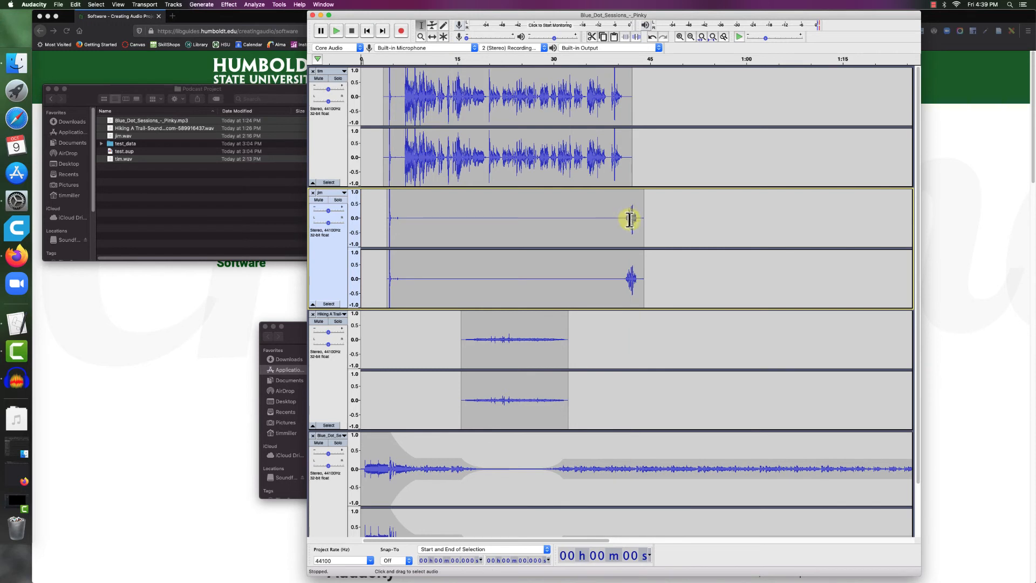
click(341, 435)
click(341, 456)
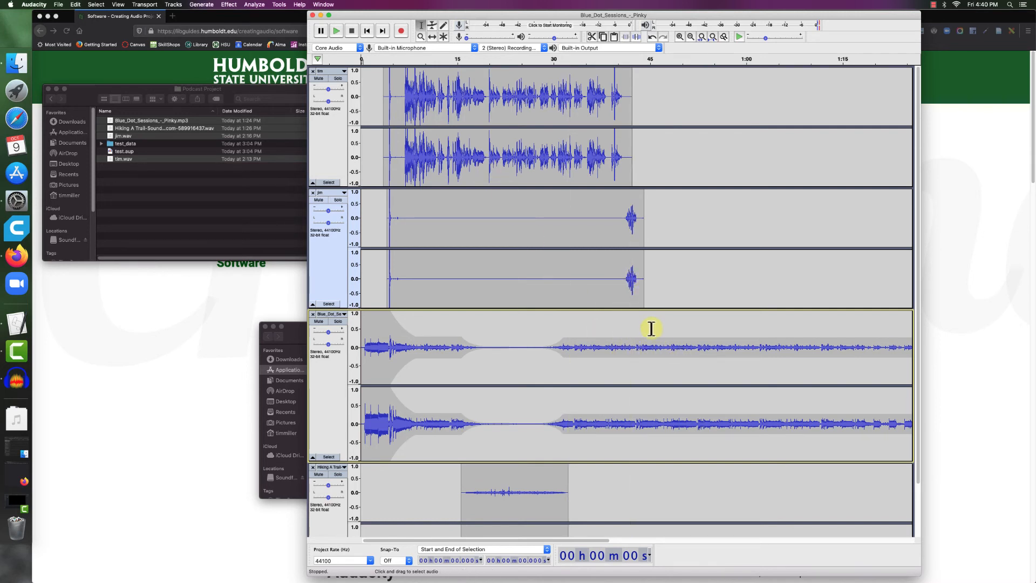
Use the Envelope tool to fade the Blue_Dot music to silence from about 42 seconds onward, keeping its level before that point
click(633, 324)
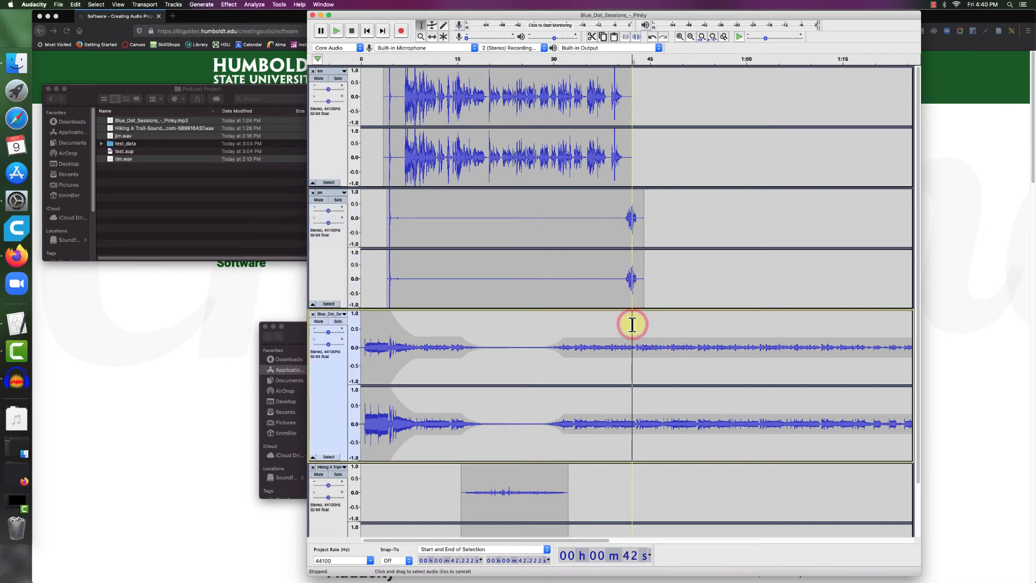
drag(633, 324, 845, 330)
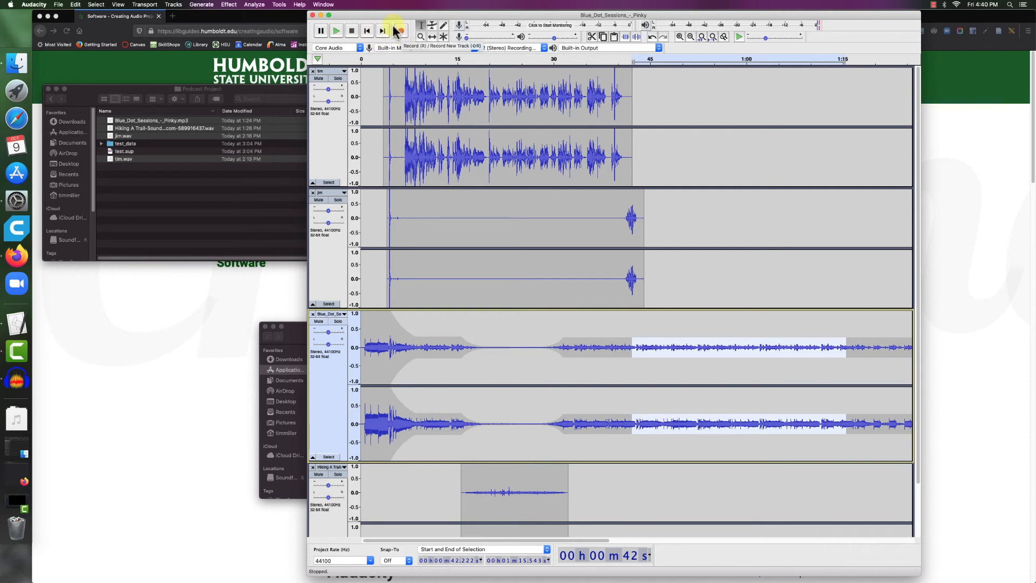
click(432, 25)
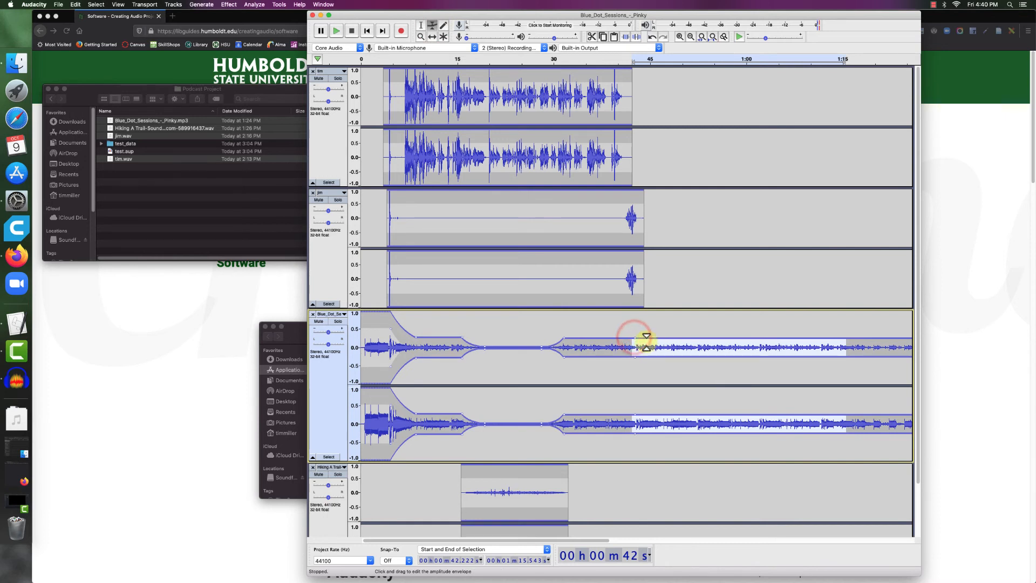
drag(648, 337, 648, 348)
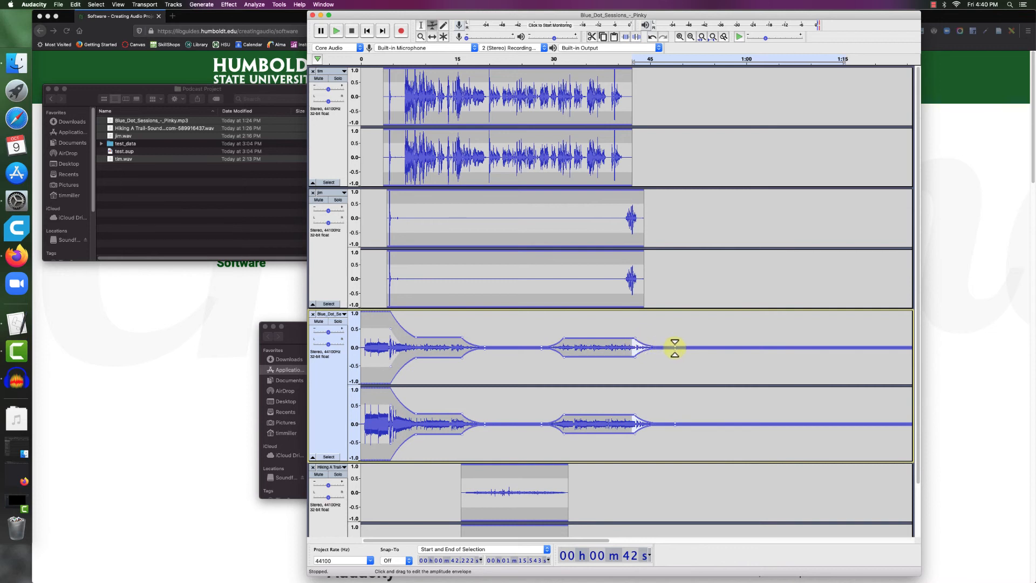
drag(675, 346, 676, 348)
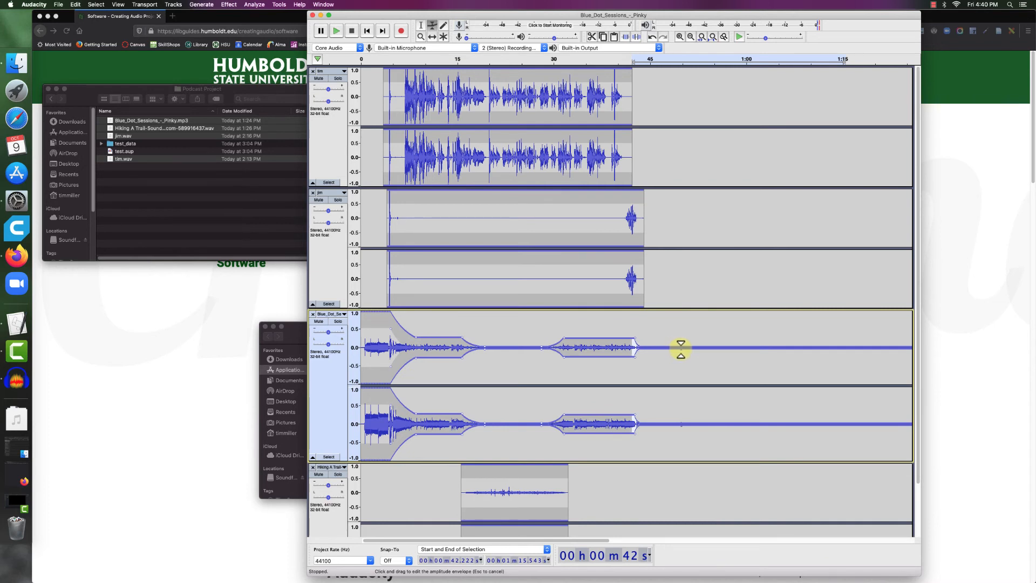
drag(694, 349, 684, 348)
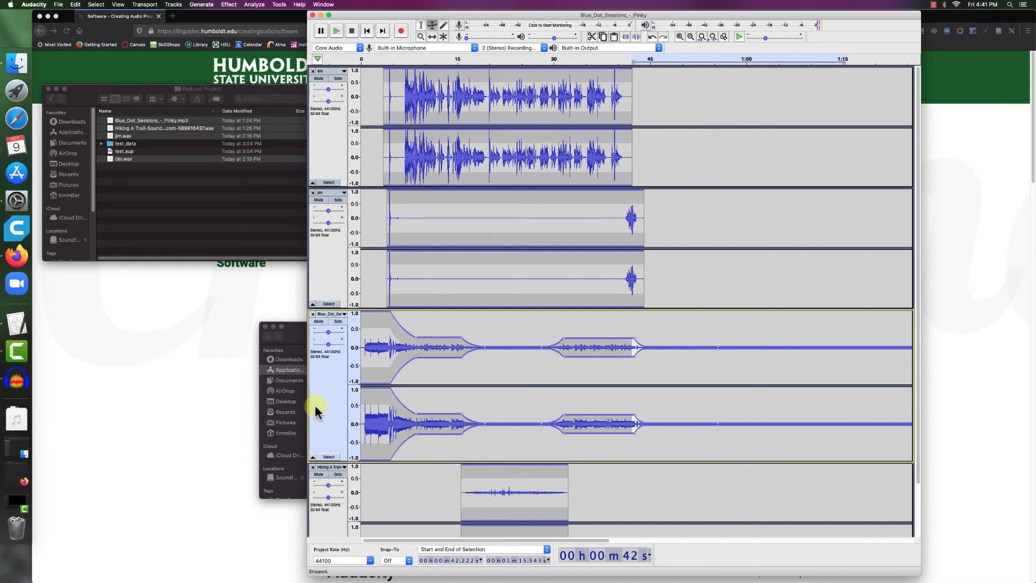
Check the music fade-out by playing the soloed music from about 56 seconds and the full mix from about 40 seconds
click(338, 321)
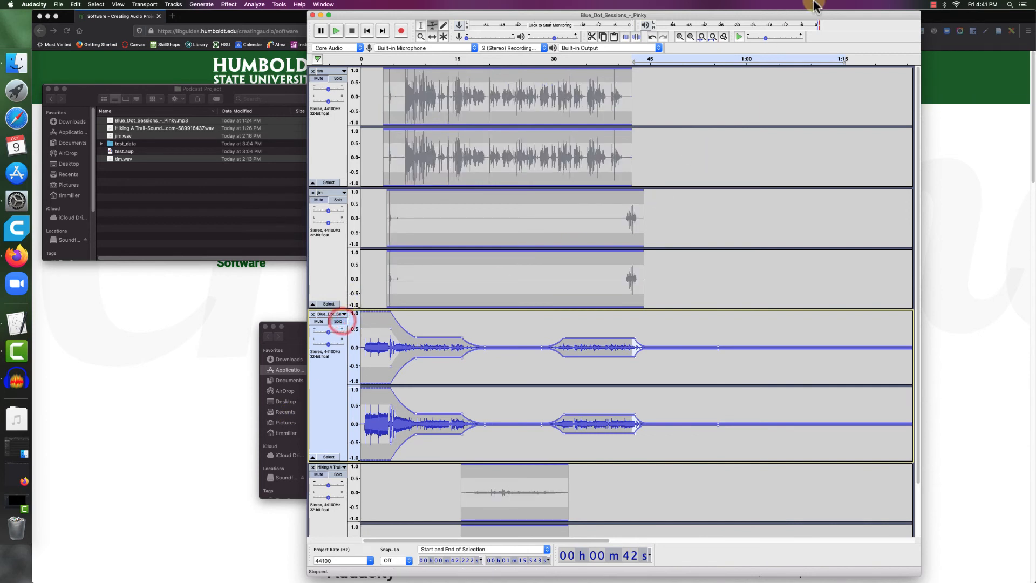
click(722, 56)
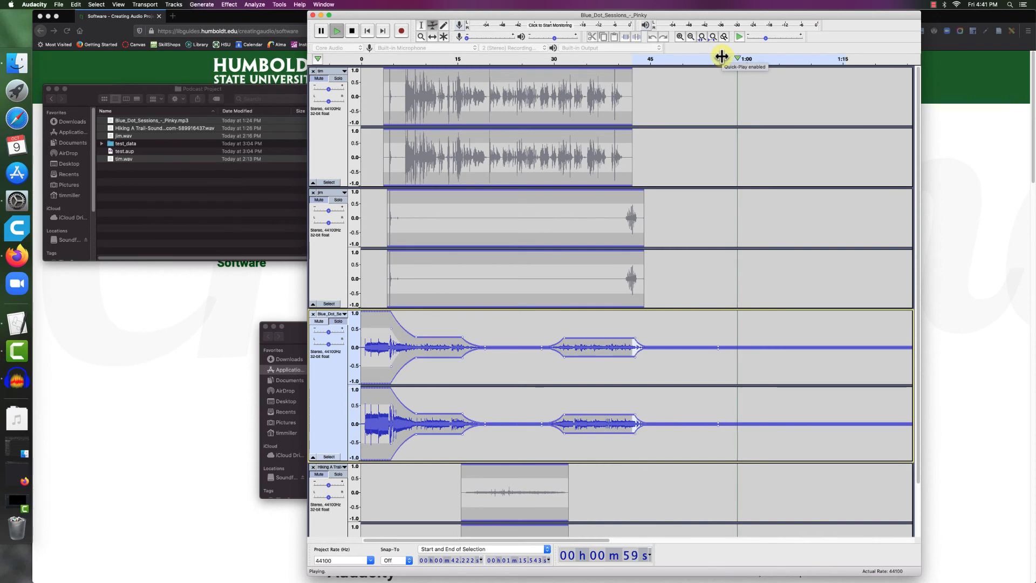
key(space)
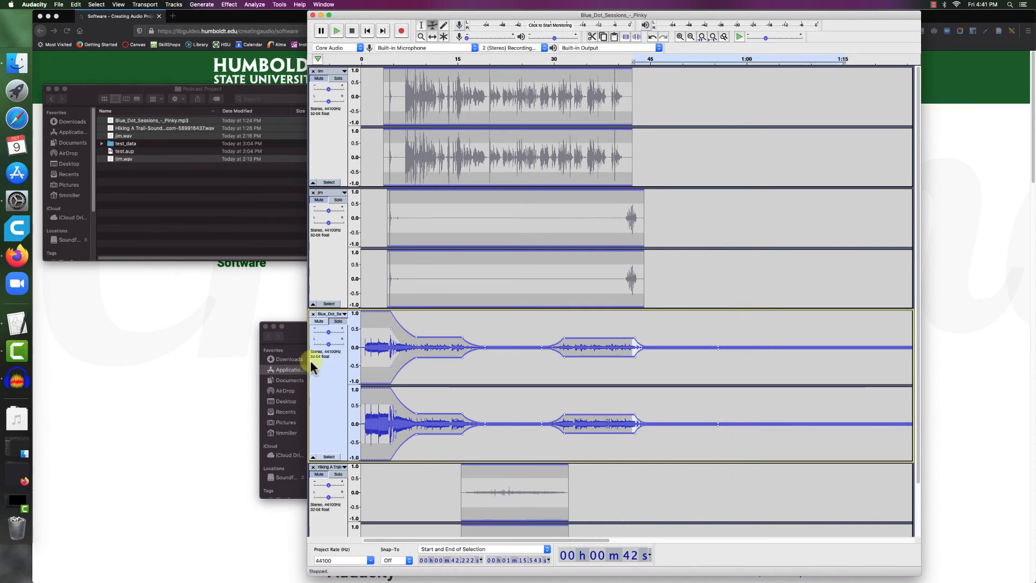
click(337, 321)
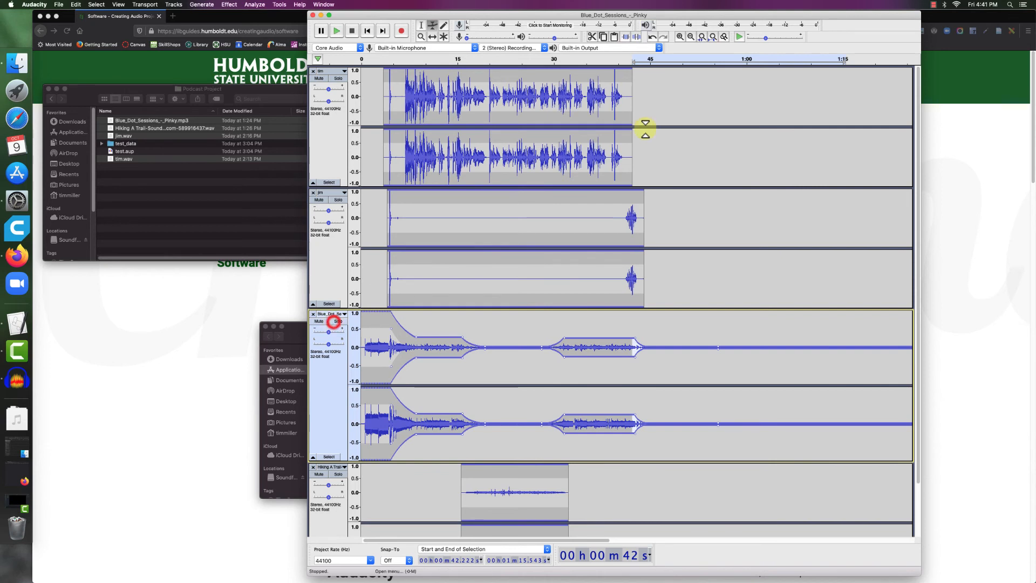
click(617, 57)
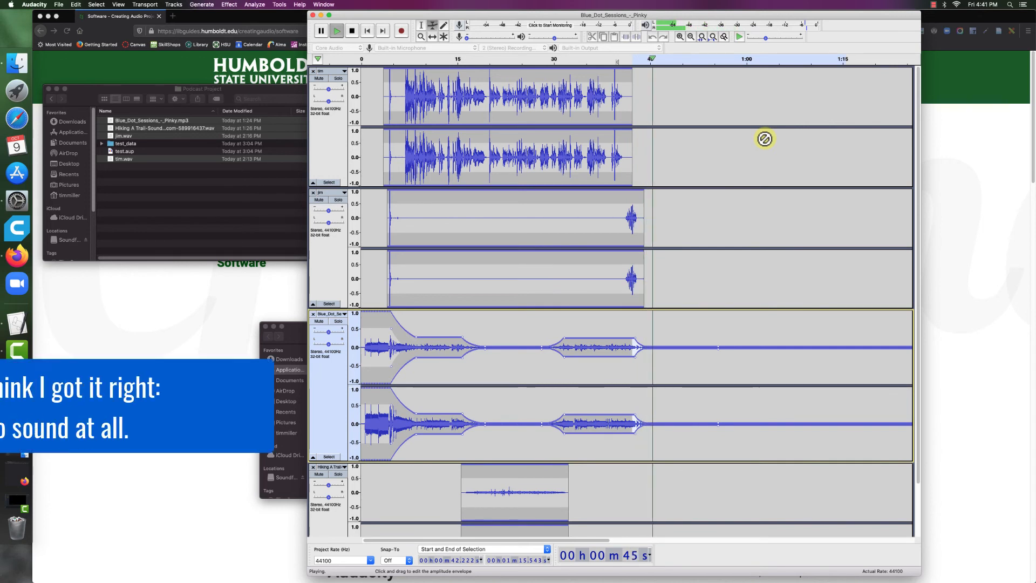
key(space)
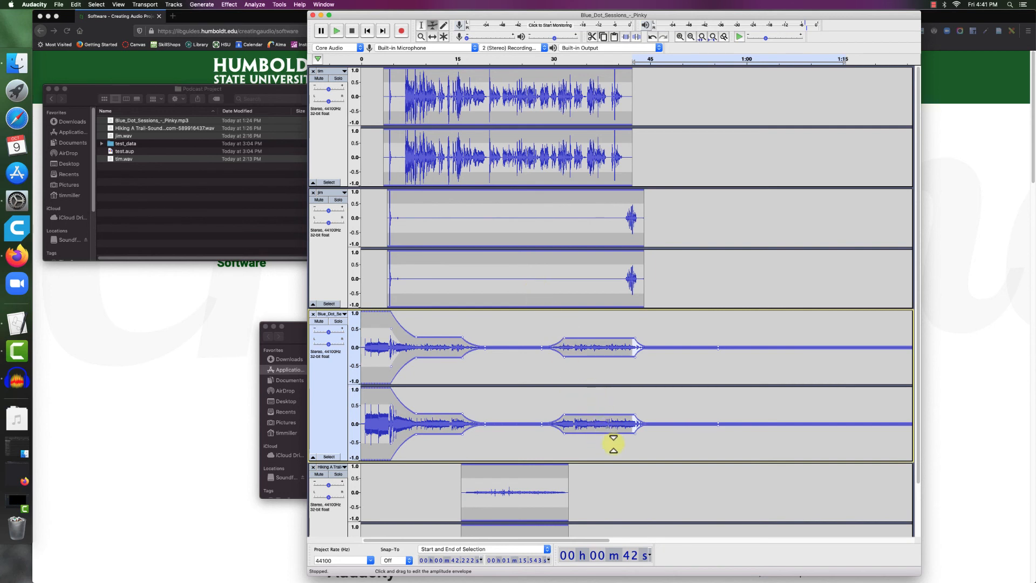
Try to delete the tim track's audio from about 19.6 to 21.7 seconds and undo the deletion
scroll(613, 446, down, 3)
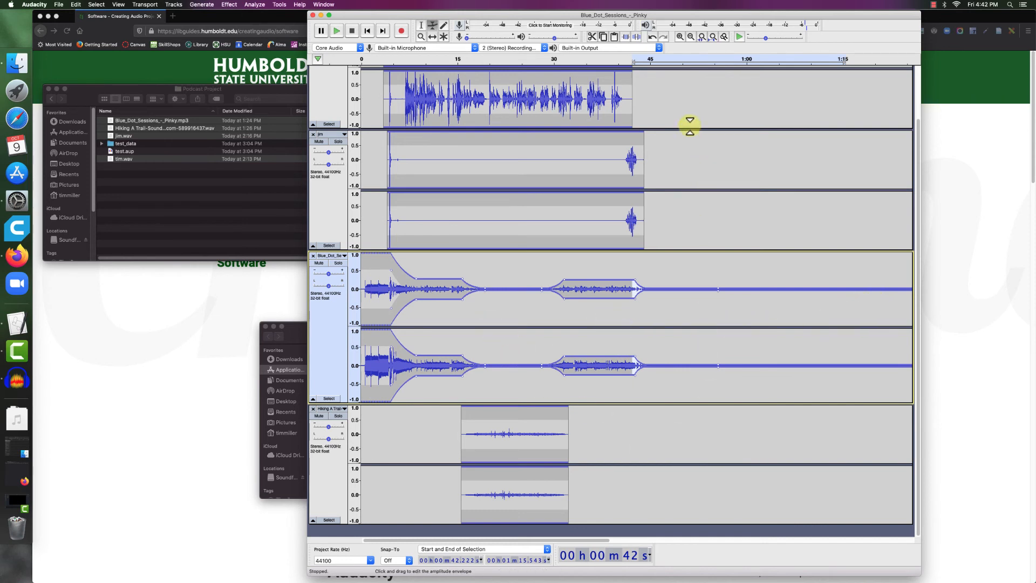
scroll(687, 201, up, 3)
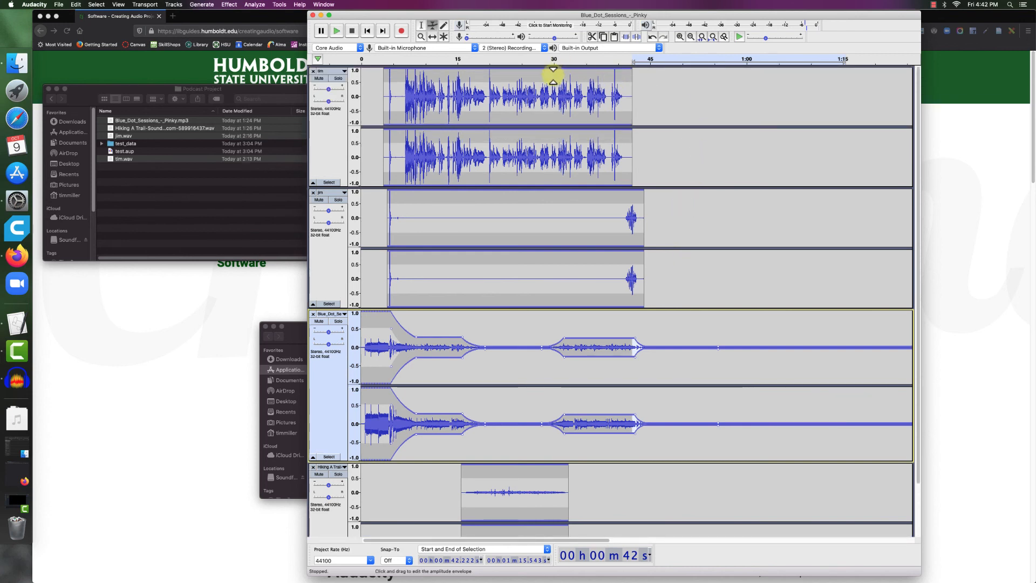
click(420, 25)
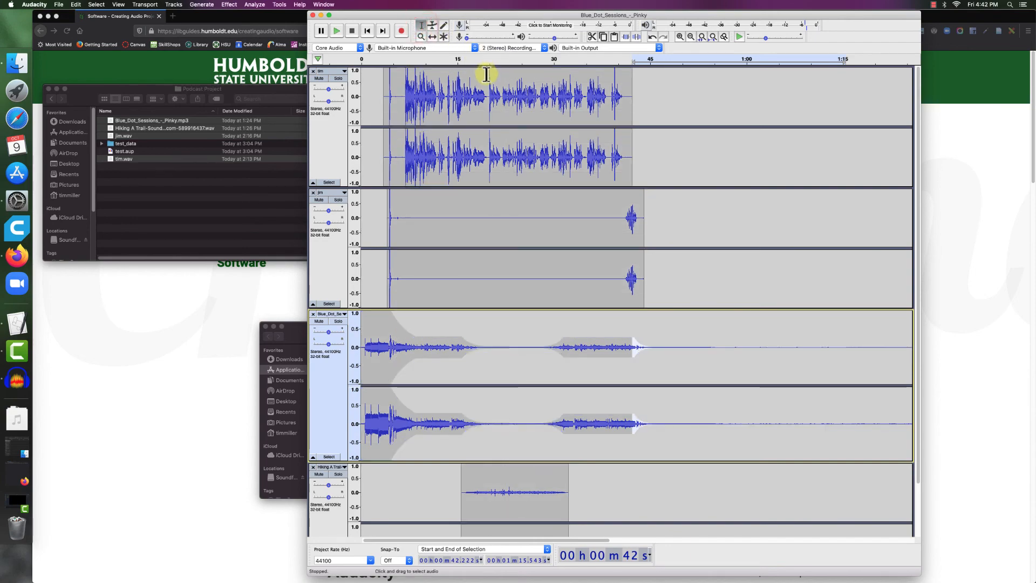
drag(486, 74, 501, 78)
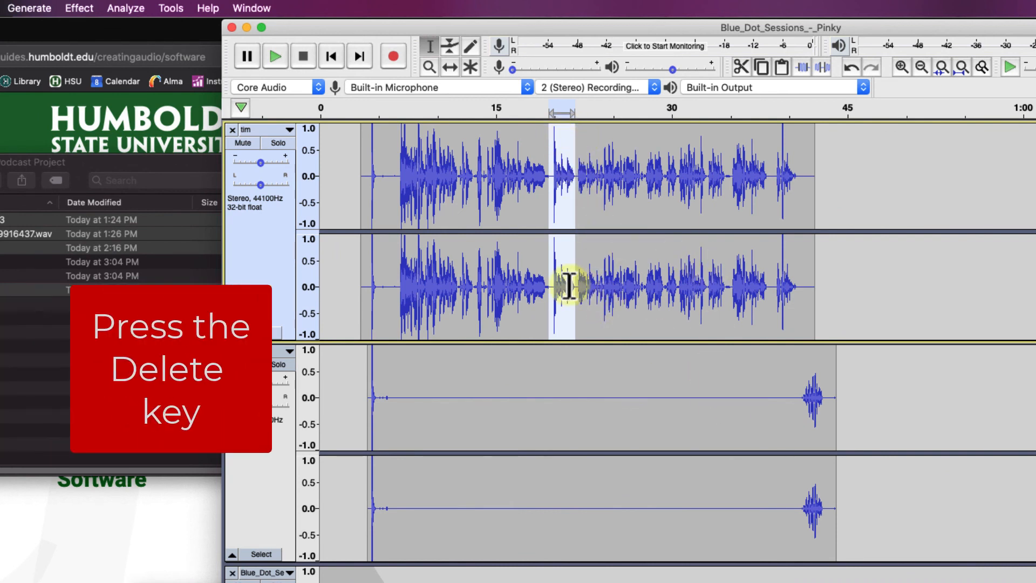
key(Delete)
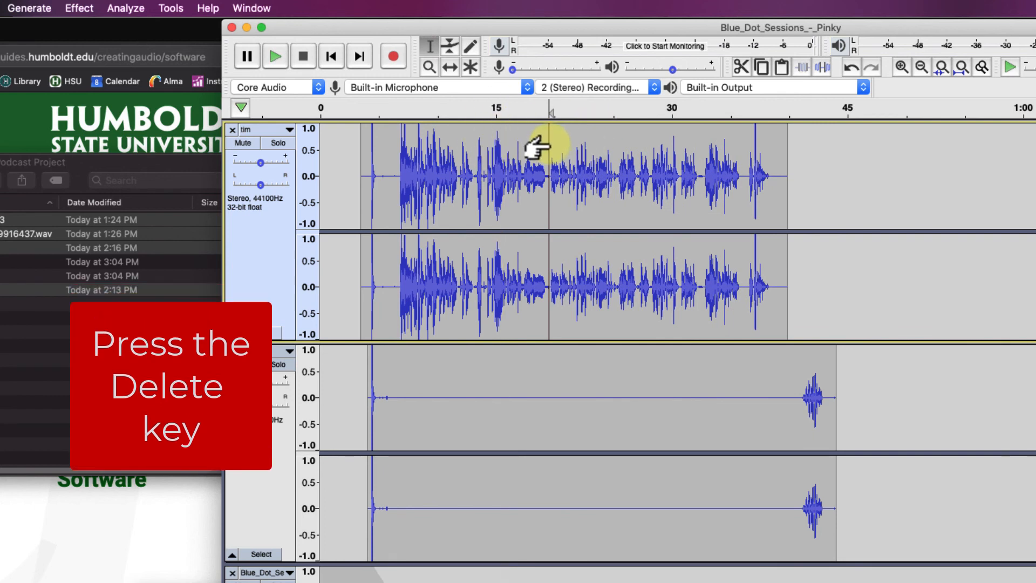
click(796, 156)
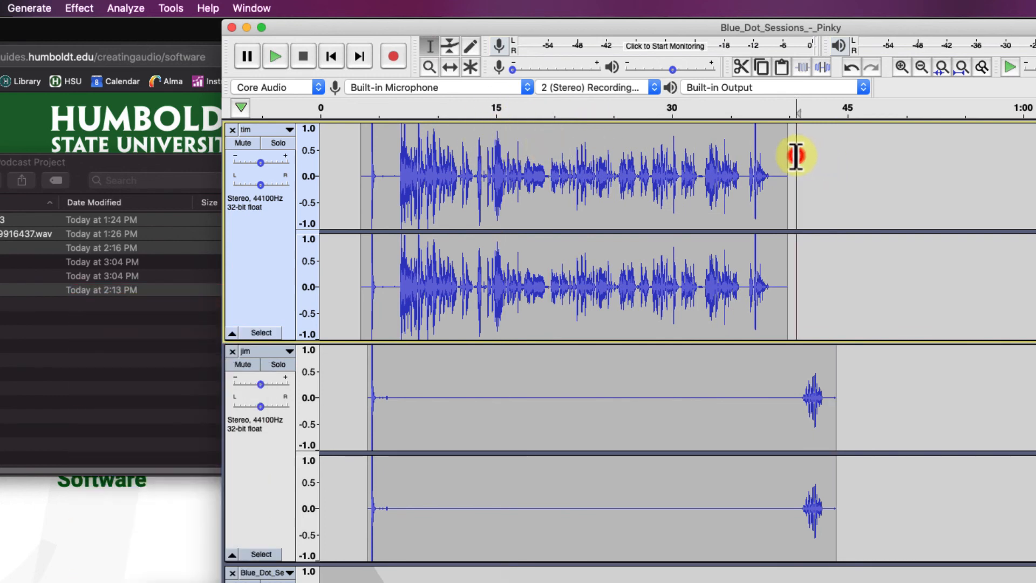
drag(796, 156, 548, 156)
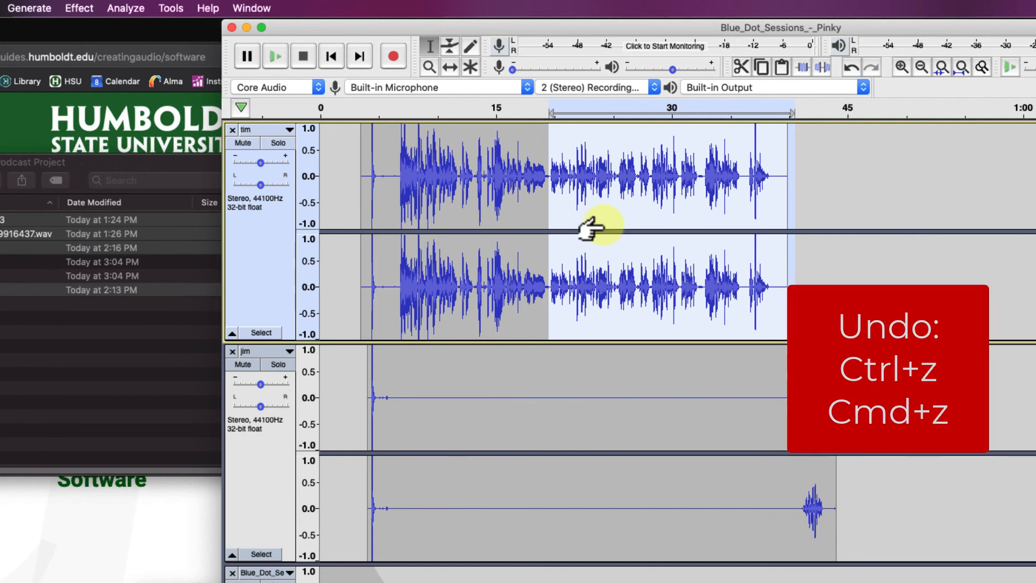
key(super+z)
Cut the tim track's audio from about 21.6 seconds to the end of its clip
click(573, 139)
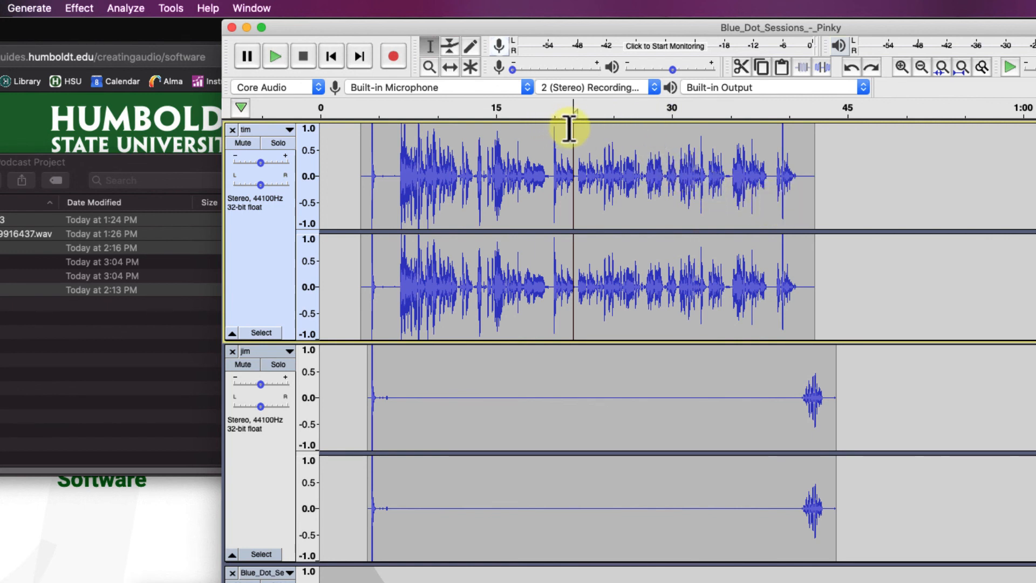
drag(573, 125, 817, 146)
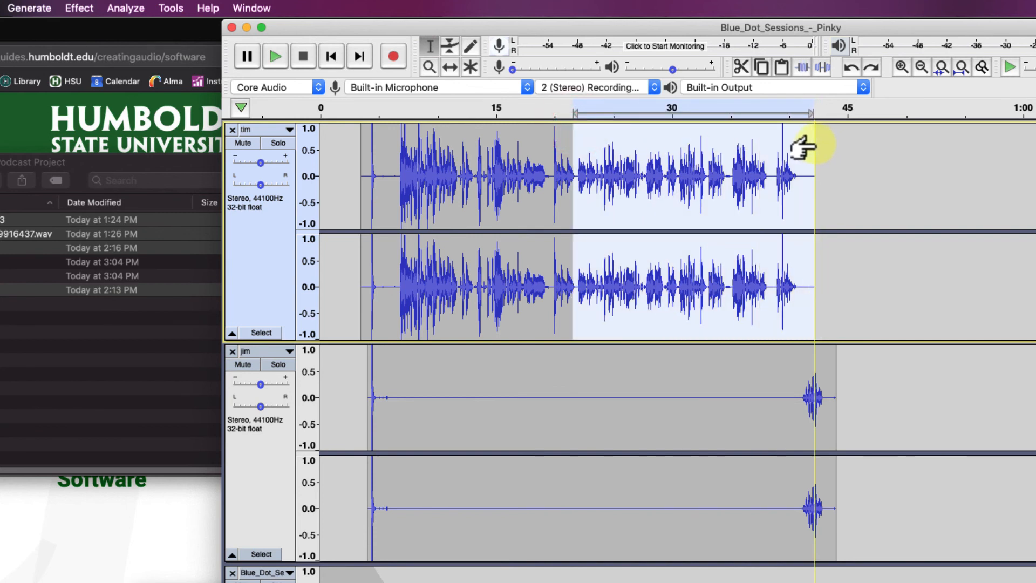
click(740, 67)
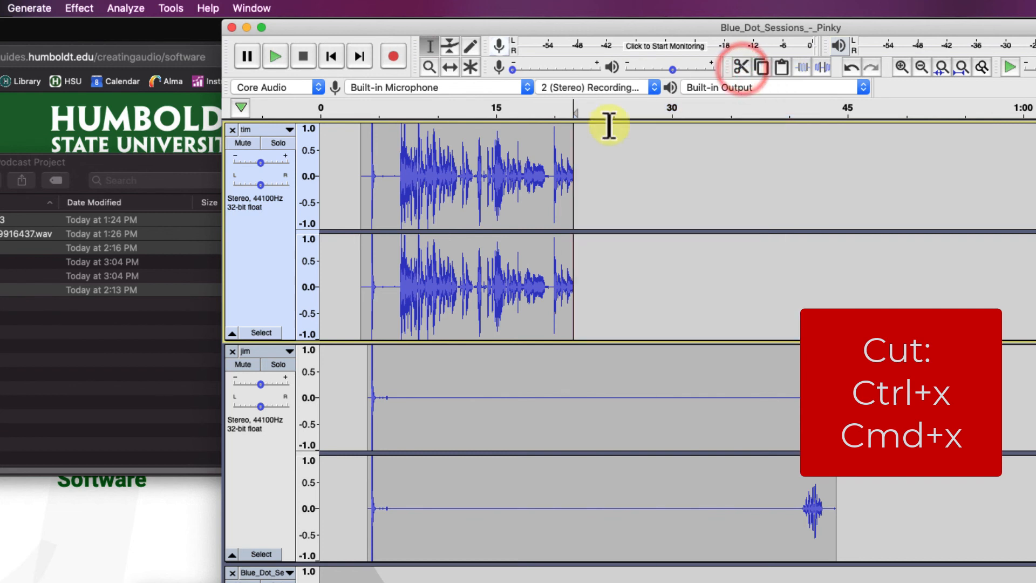
Delete the tim track's remaining audio after about 19.8 seconds and paste the cut section back at about 22 seconds
drag(574, 131, 556, 131)
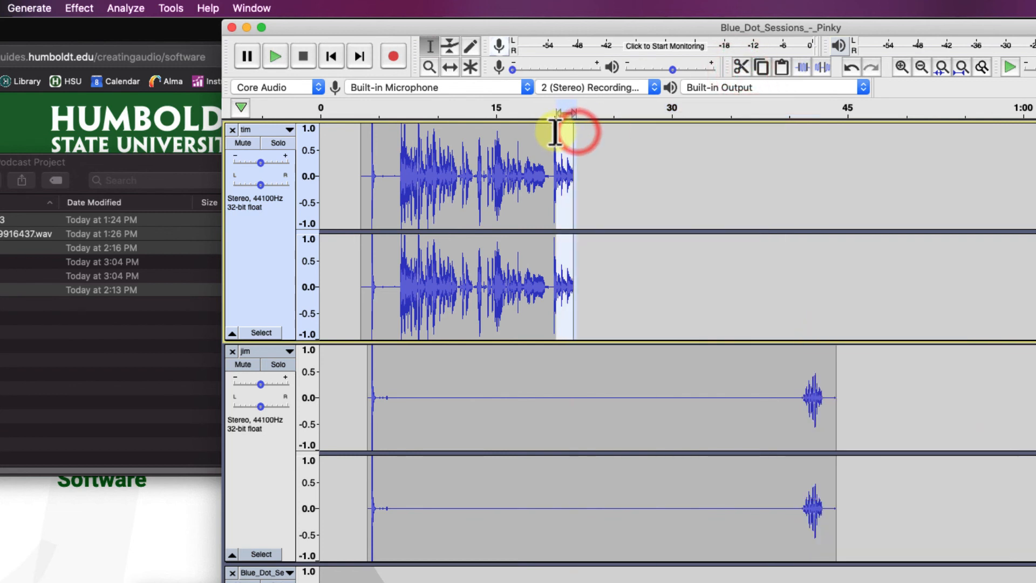
click(653, 139)
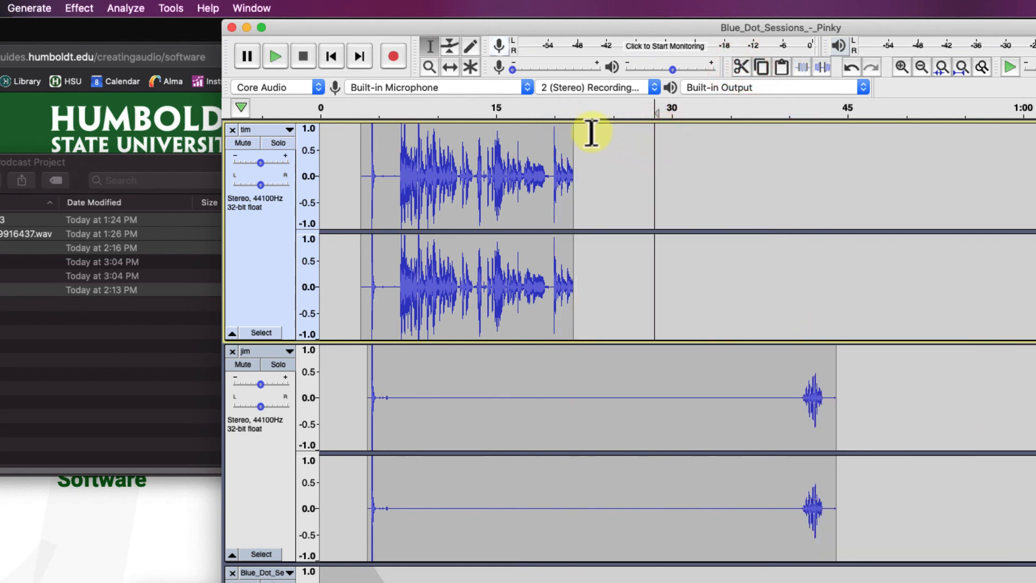
drag(580, 136, 551, 134)
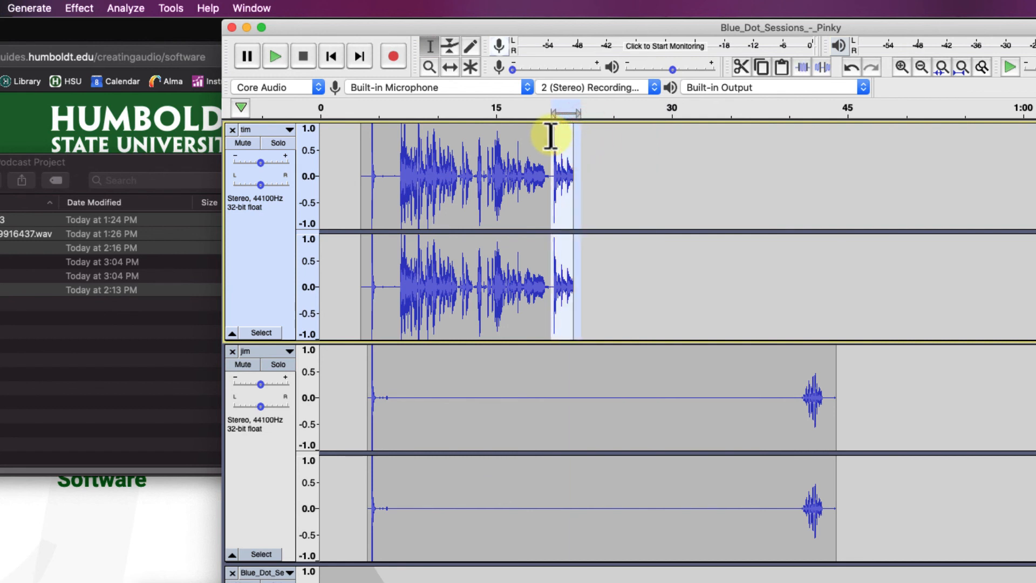
key(Delete)
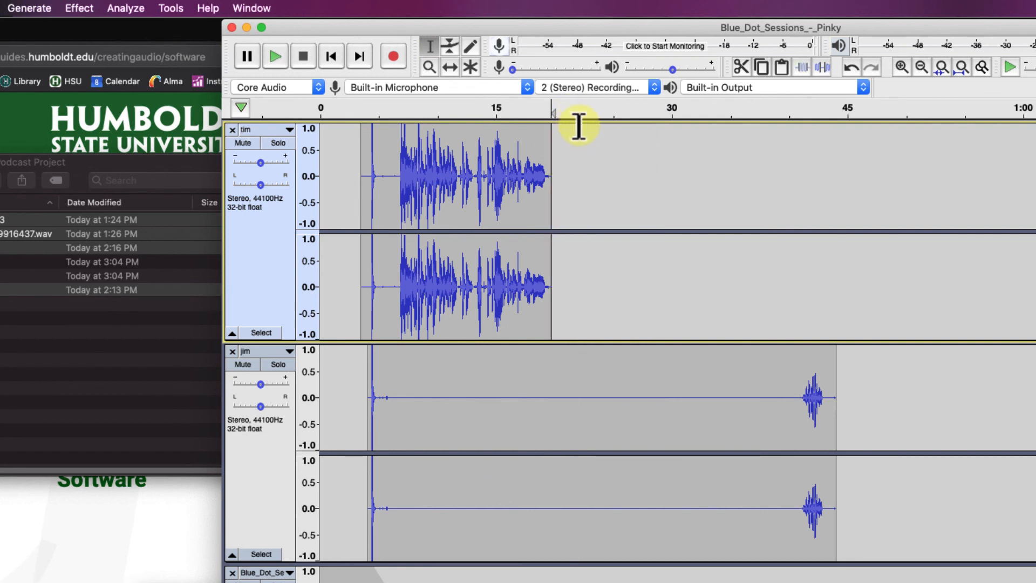
click(577, 125)
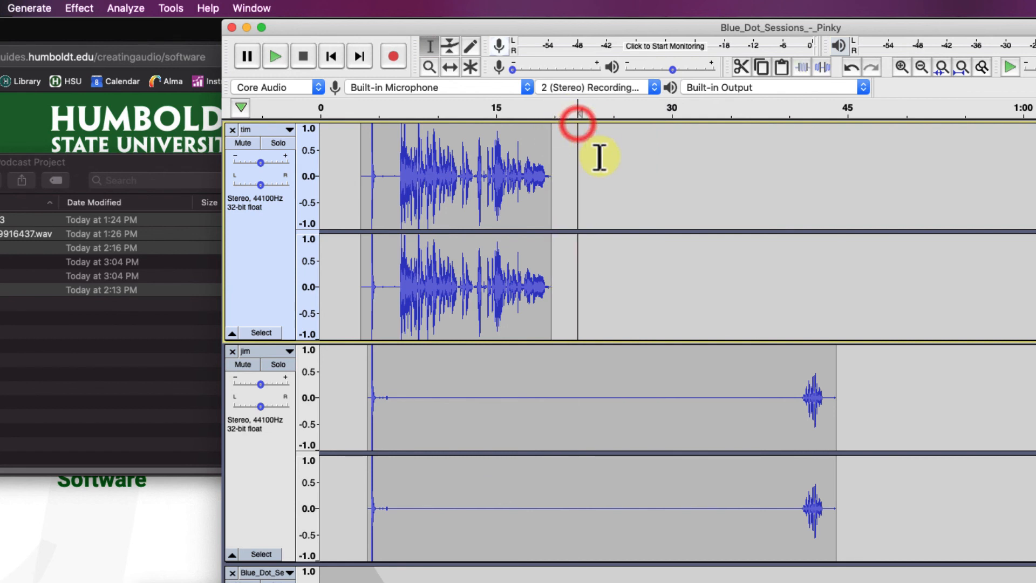
click(782, 67)
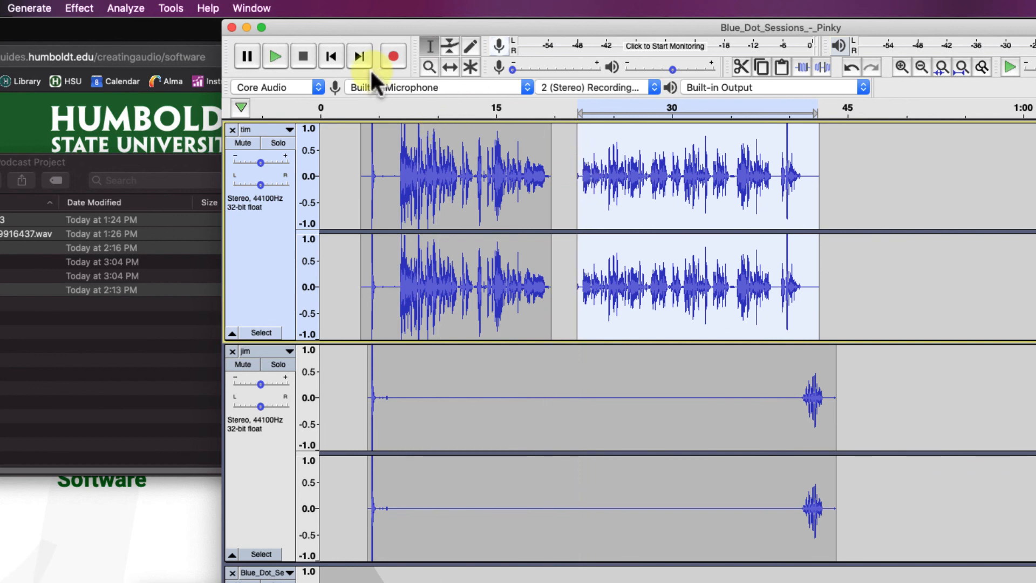
Delete the short leftover sound at the start of the pasted tim clip, from about 22.0 to 22.1 seconds
click(429, 66)
click(584, 186)
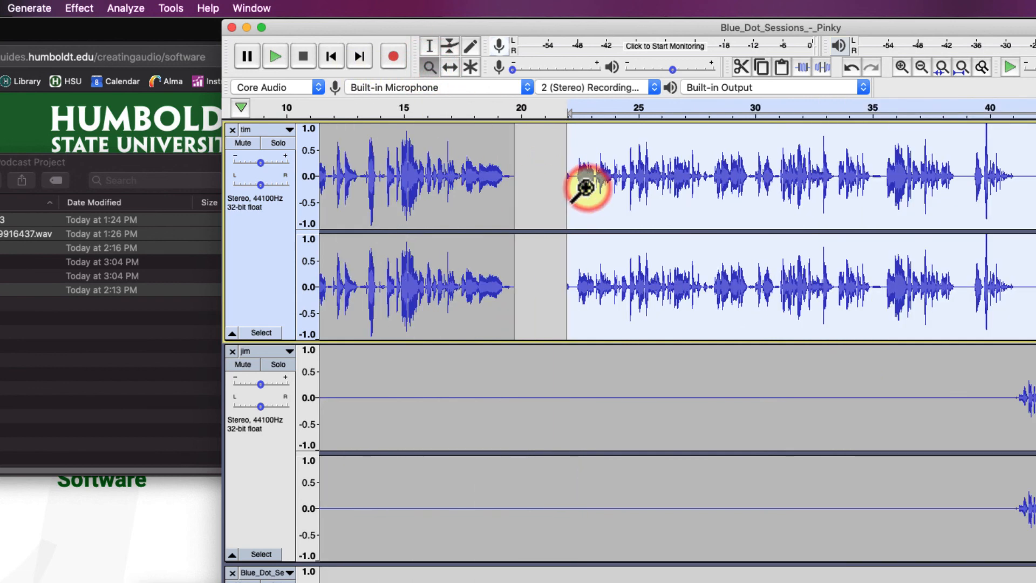
click(586, 188)
click(580, 186)
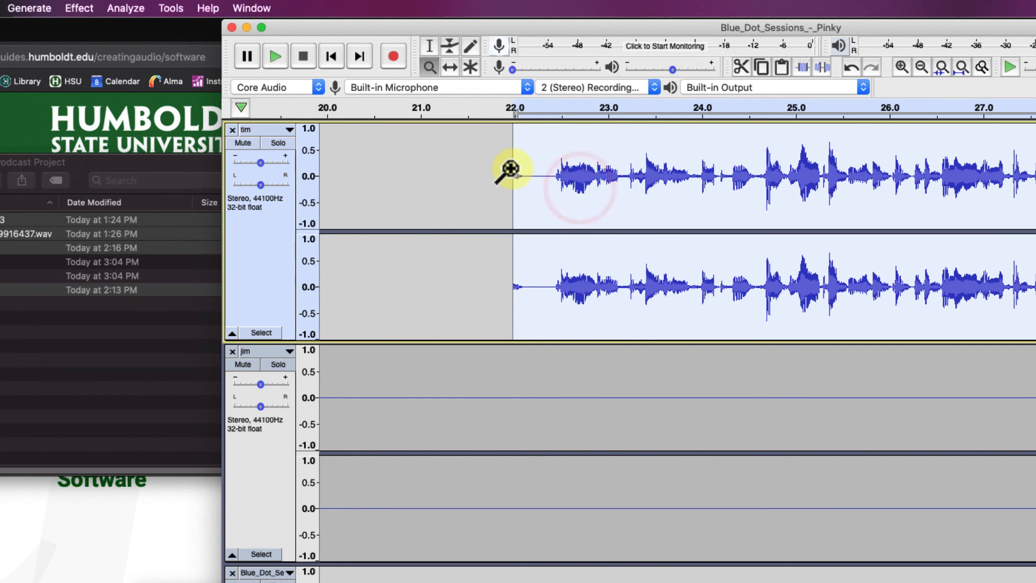
click(430, 46)
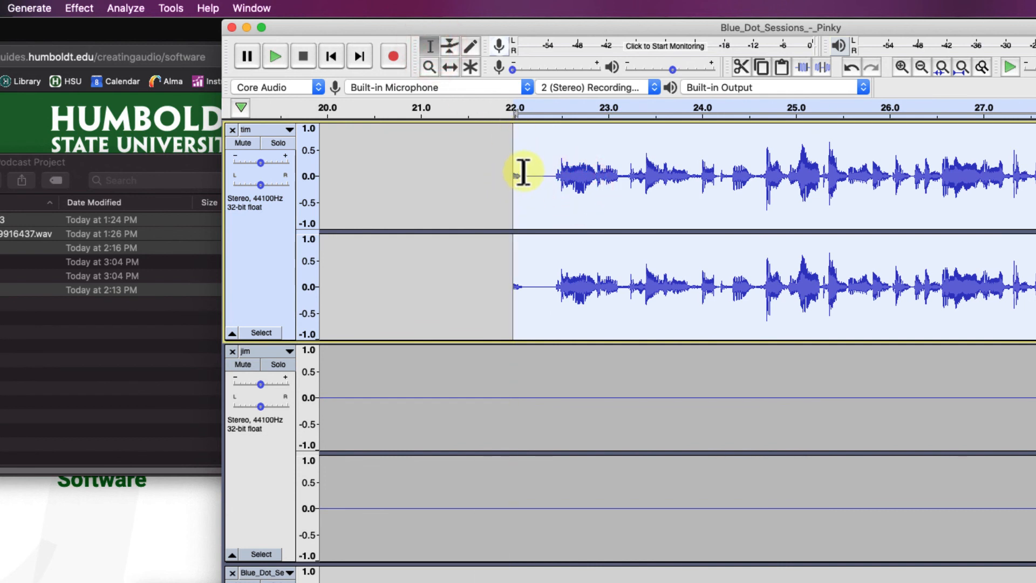
drag(525, 173, 513, 167)
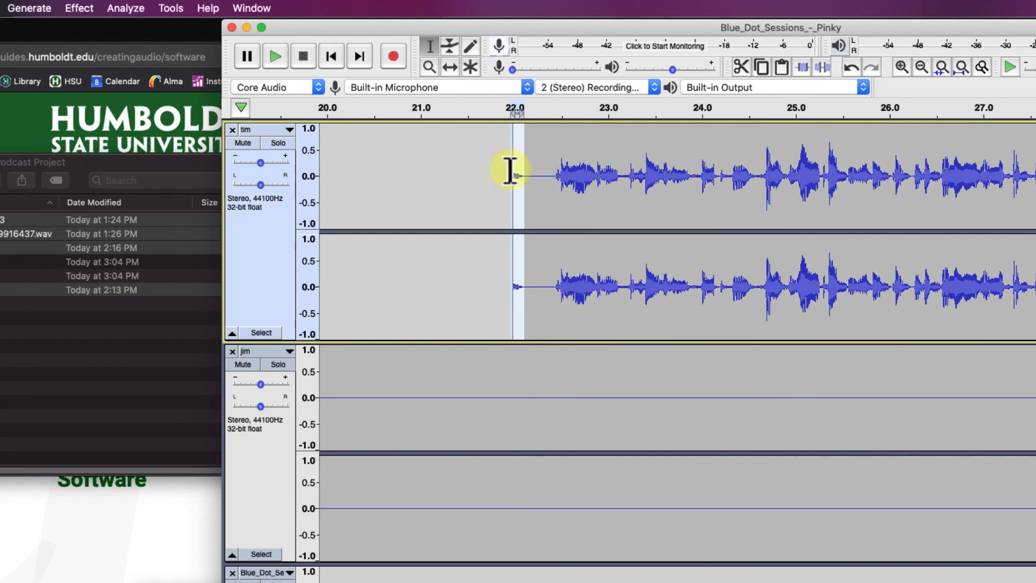
key(Delete)
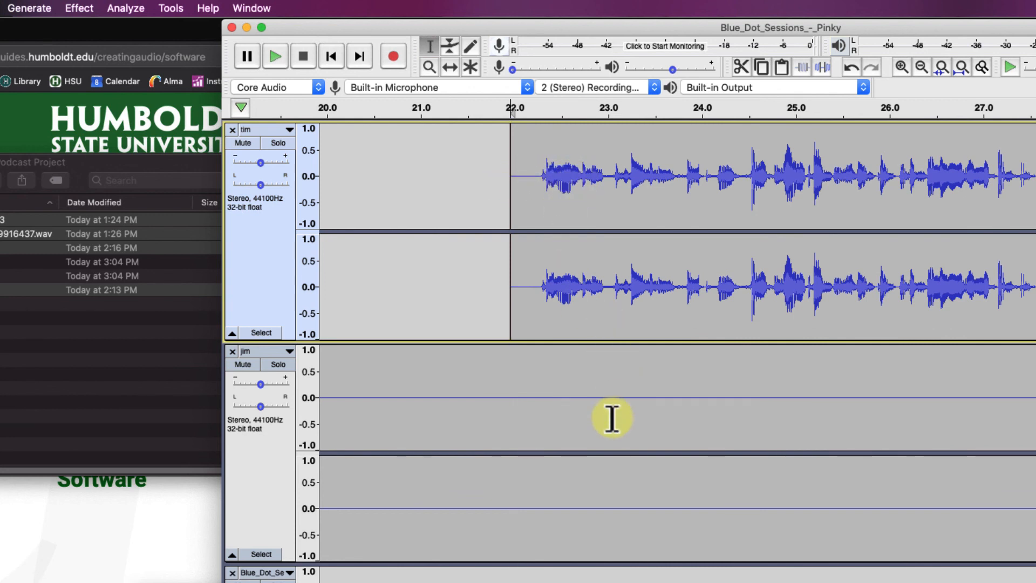
Use the Time Shift tool to nudge the tim track's second clip slightly later on the timeline
click(429, 66)
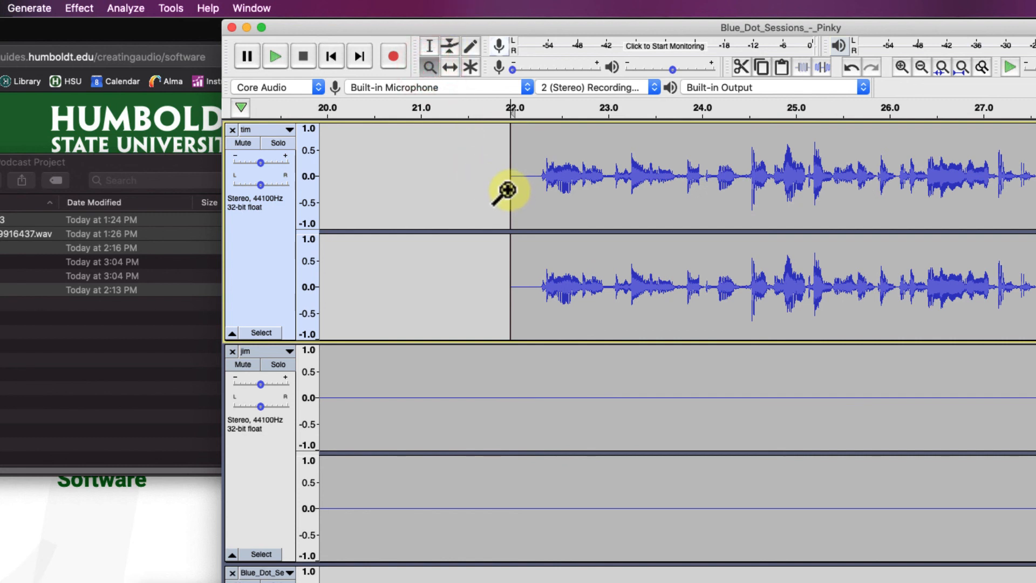
shift+click(508, 190)
shift+click(507, 190)
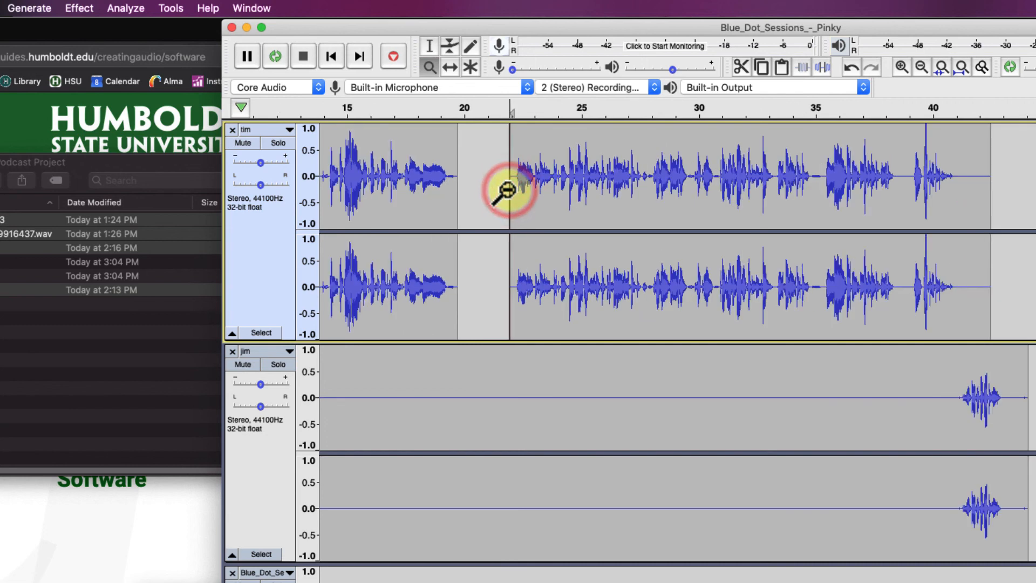
shift+click(507, 190)
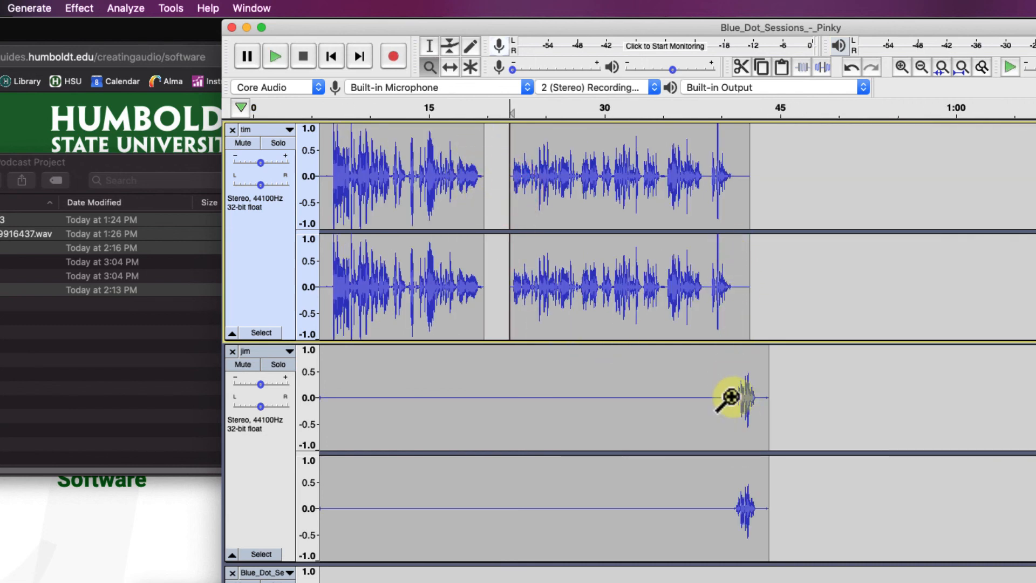
click(449, 66)
mouse_move(596, 173)
mouse_down()
mouse_move(666, 178)
mouse_move(596, 178)
mouse_up()
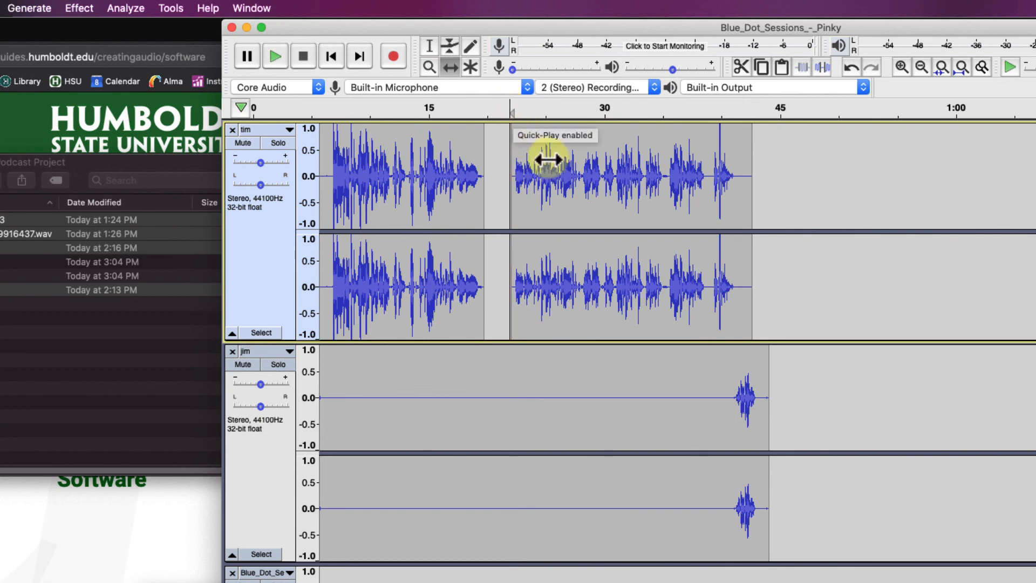
click(793, 120)
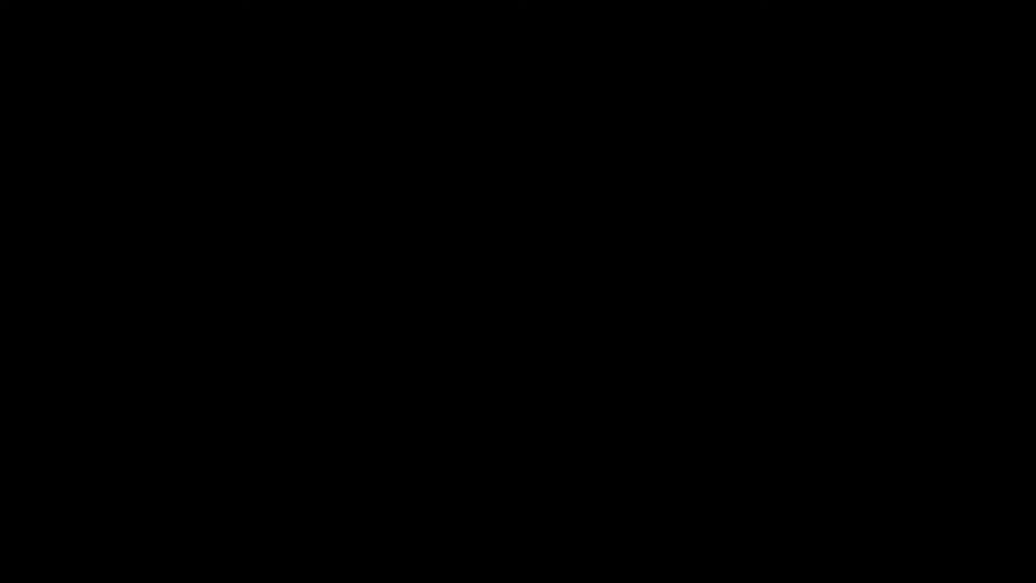